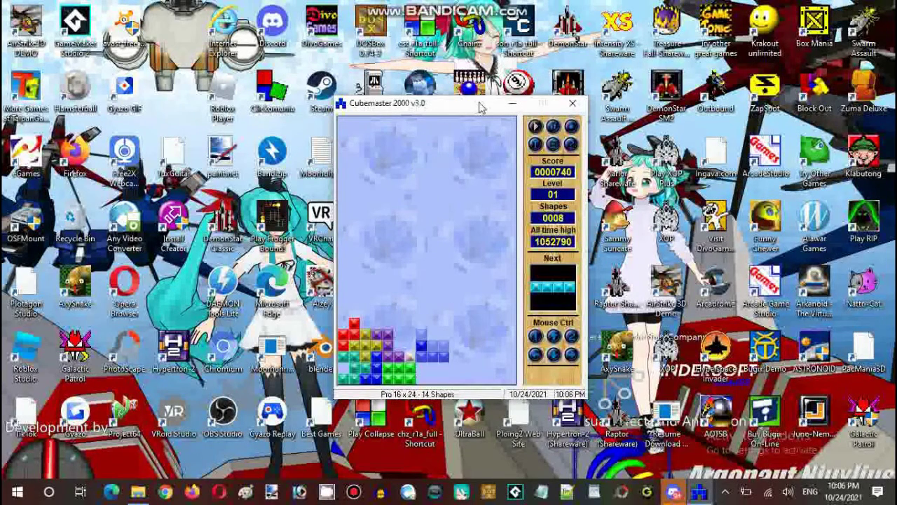
- Drop the blue piece into the bottom-right gap, then land the green S and grey square
key(space)
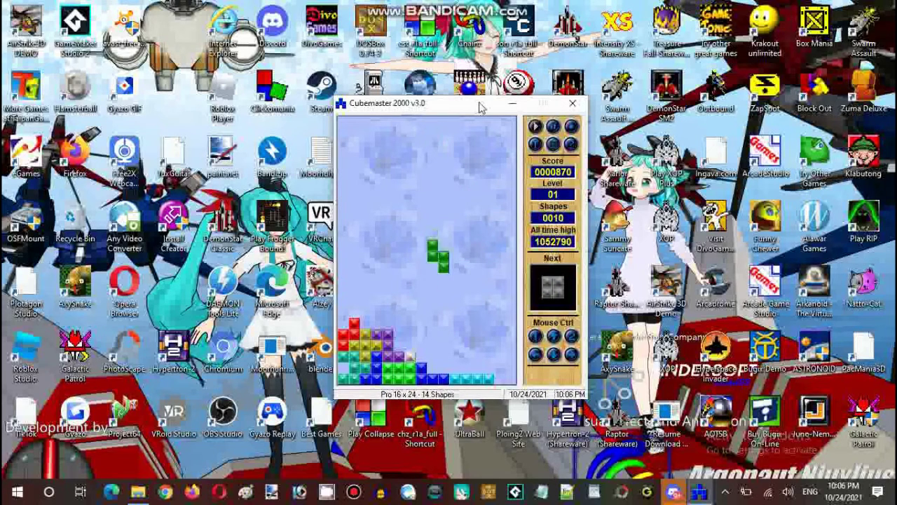
key(Right)
key(Left)
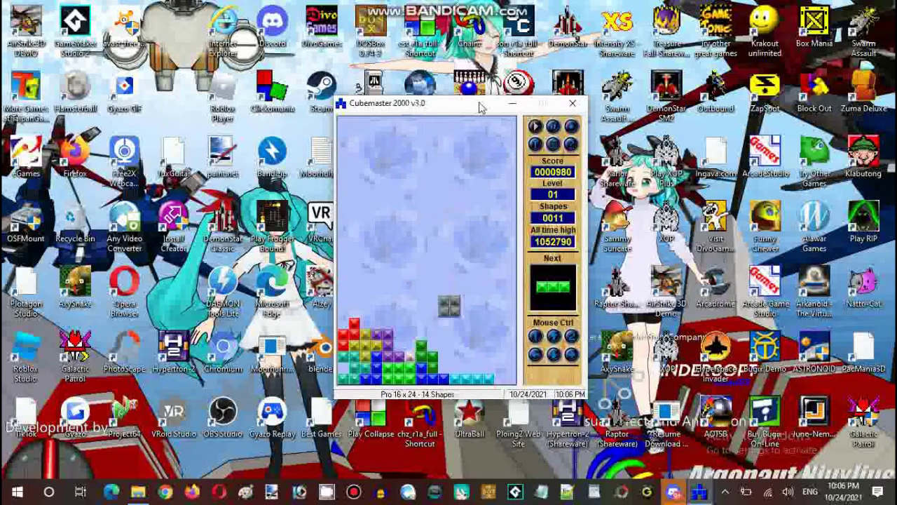
key(space)
key(Left)
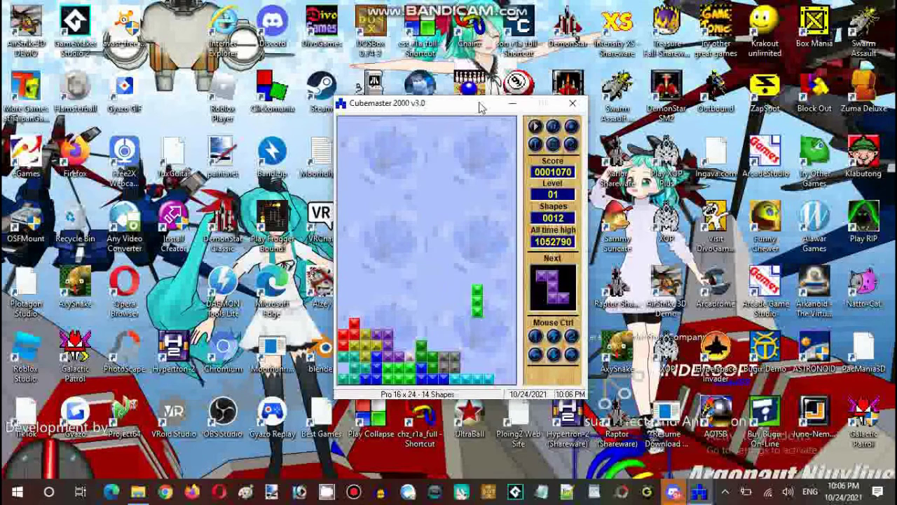
- Settle the green I piece, then shift, rotate and drop the purple S piece
key(Right)
key(Up)
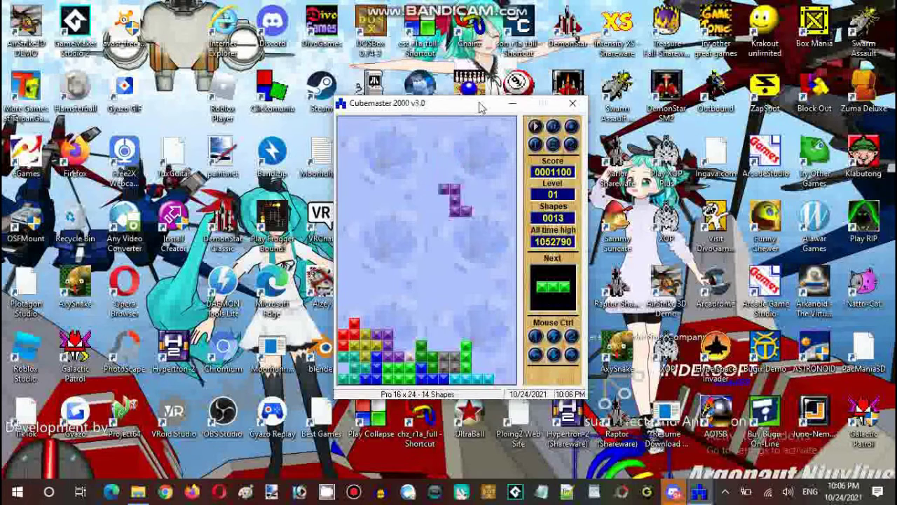
key(Left)
key(Left)
key(Left)
key(Left)
key(Up)
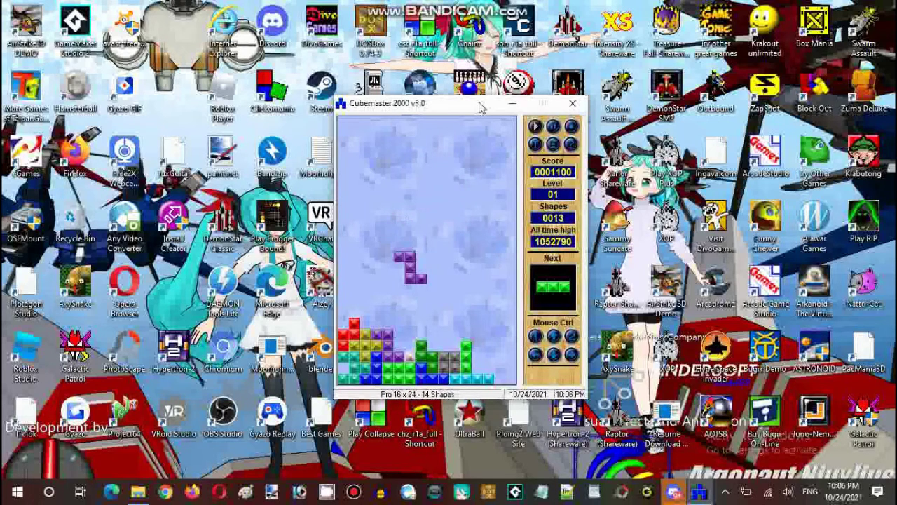
key(Down)
key(Right)
key(Right)
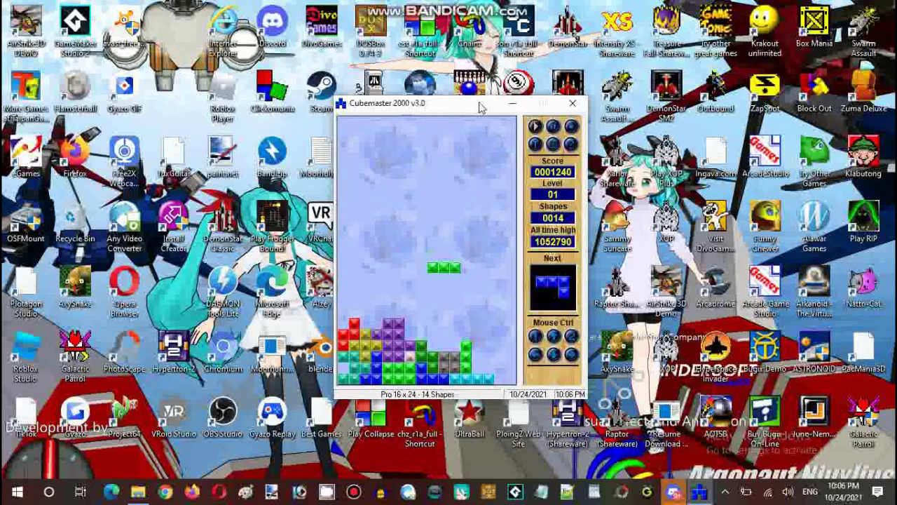
- Lock the green piece, drop the blue S at bottom right, and lock the red piece
key(Right)
key(Right)
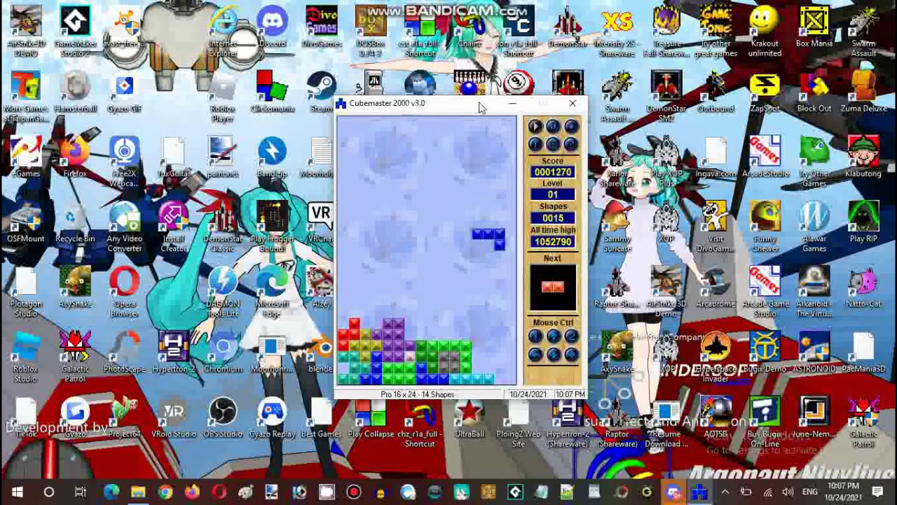
key(Down)
key(Down)
key(Right)
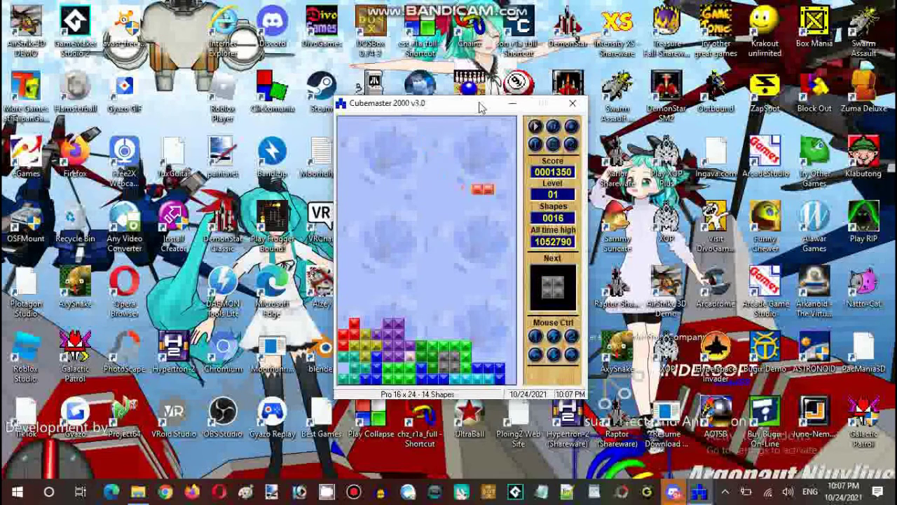
key(Down)
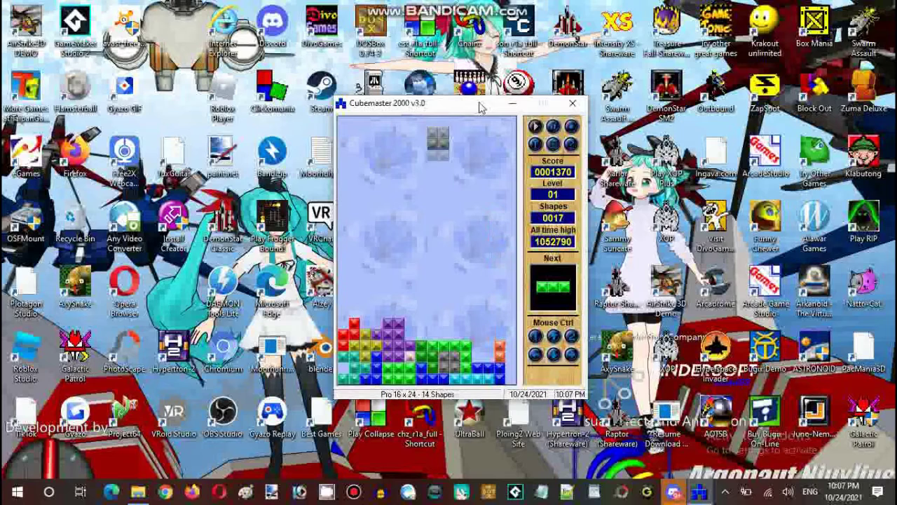
- Lock the grey square at bottom right and place the upright green I at the right wall
key(Right)
key(Right)
key(Right)
key(Down)
key(Down)
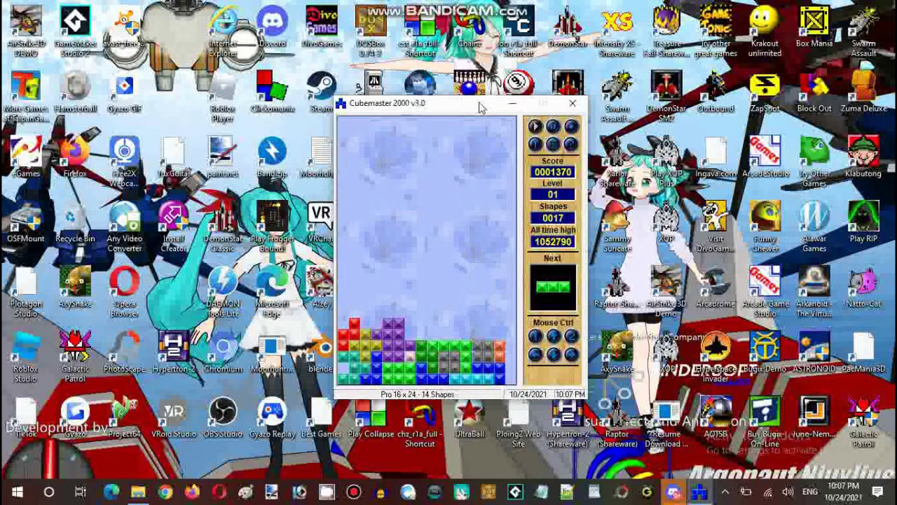
key(Up)
key(Right)
key(Right)
key(Left)
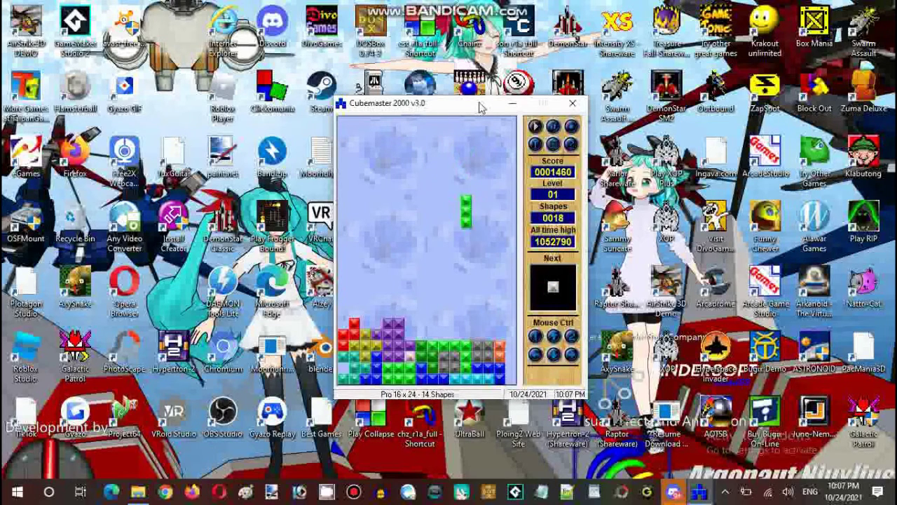
key(Right)
key(Right)
key(Right)
key(Right)
key(Down)
key(Down)
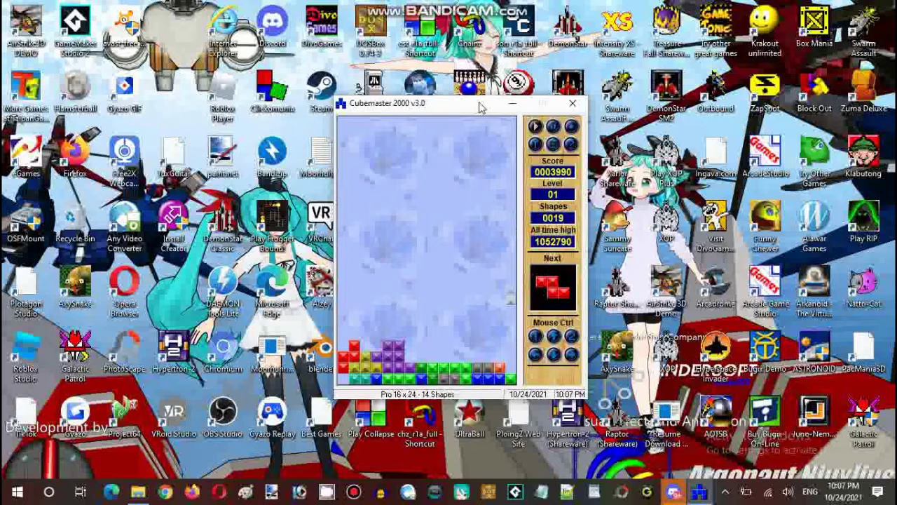
- Clear lines with the I piece, drop the red Z and blue L, and turn the green S
key(Down)
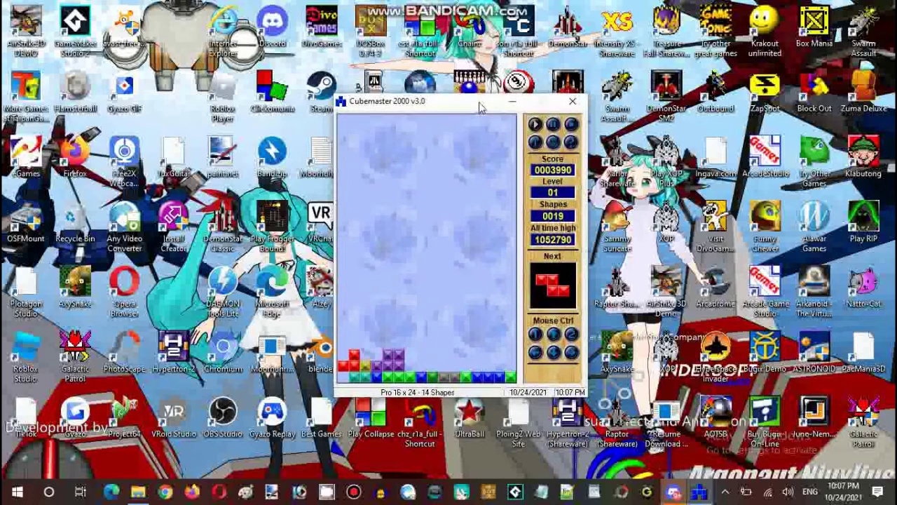
key(Left)
key(Left)
key(Left)
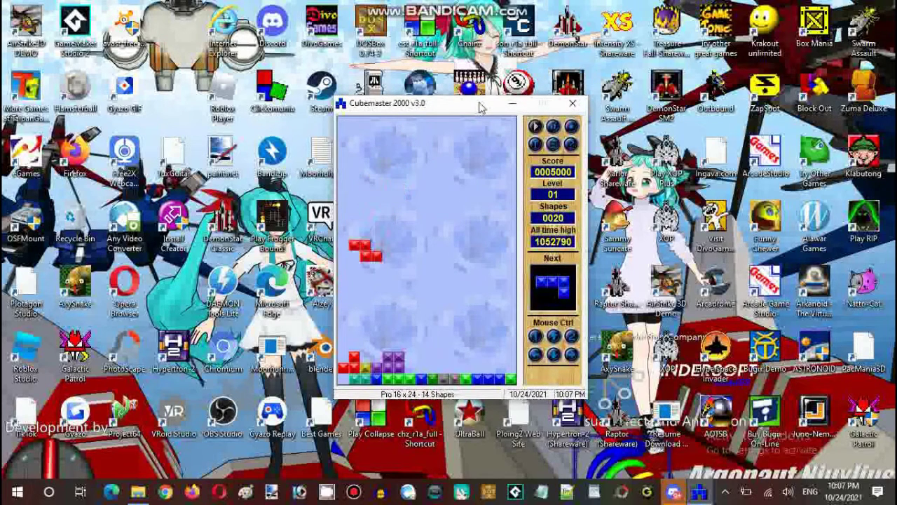
key(Down)
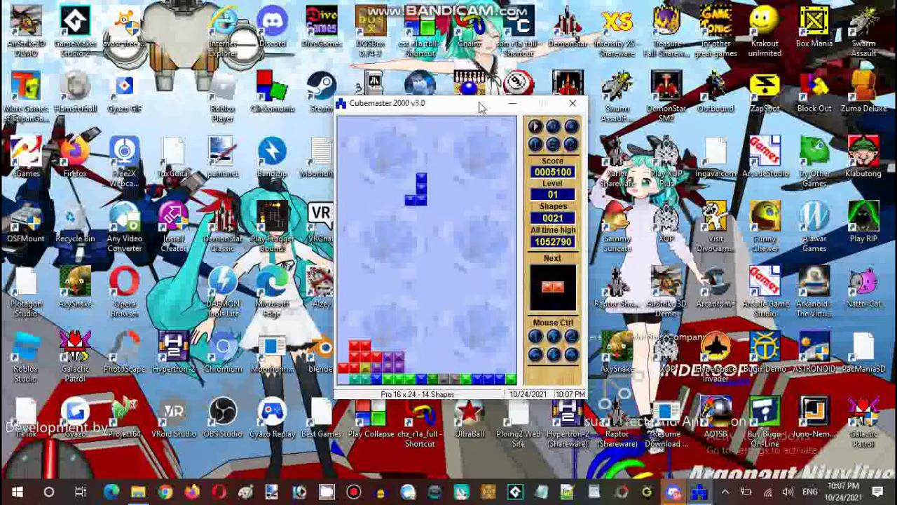
key(Down)
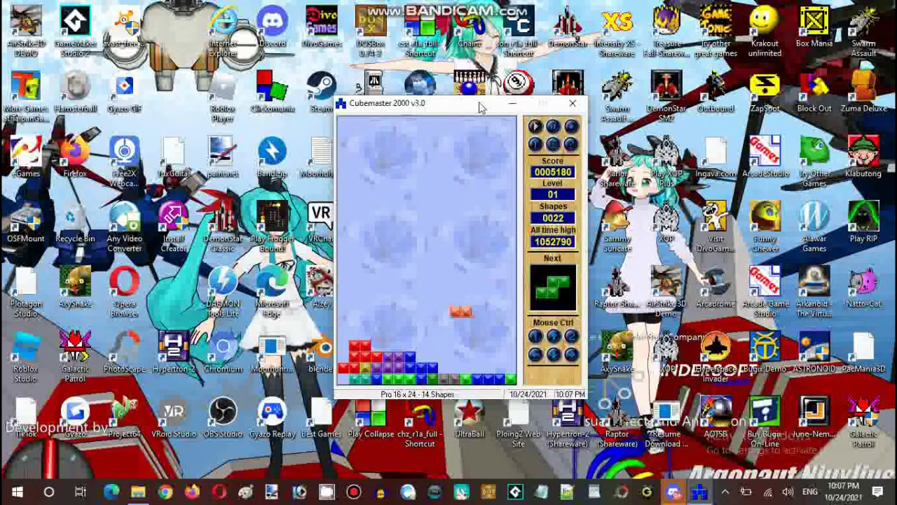
key(Up)
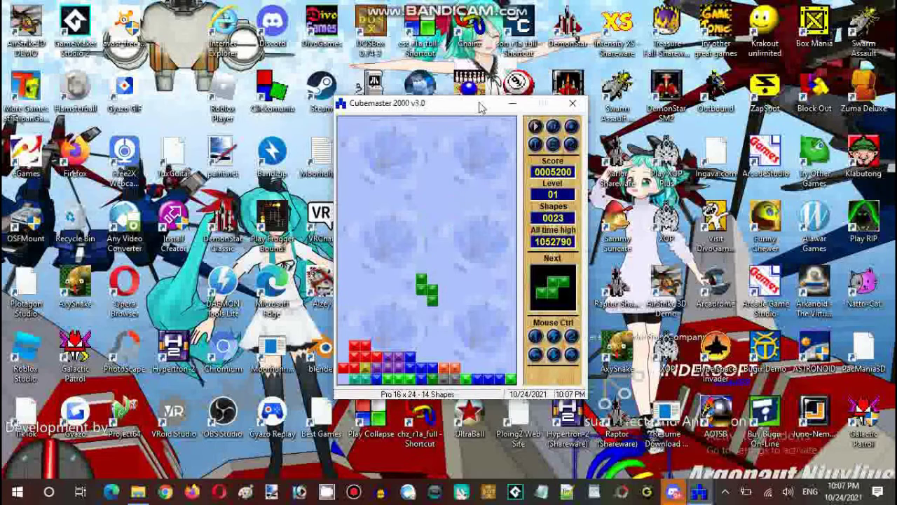
key(Right)
key(Right)
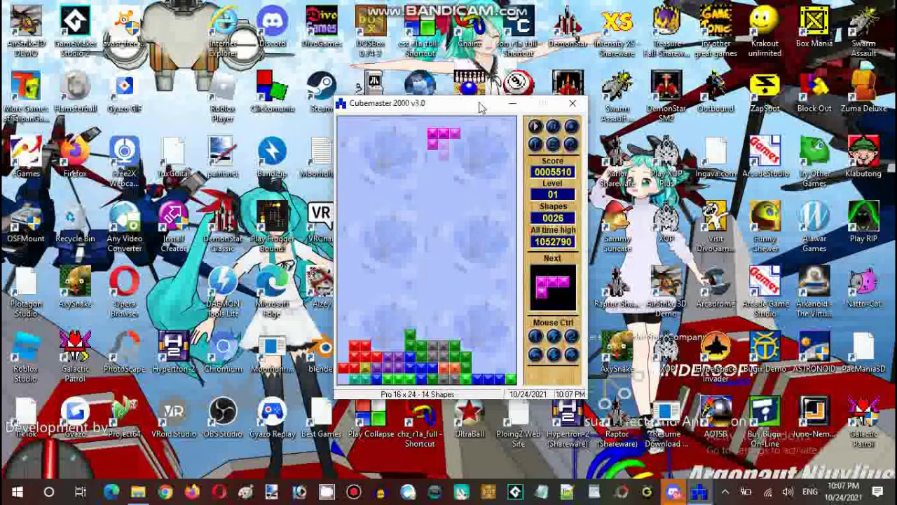
- Stand the magenta T piece upright at the right wall, then move the blue J left
key(Right)
key(Right)
key(Down)
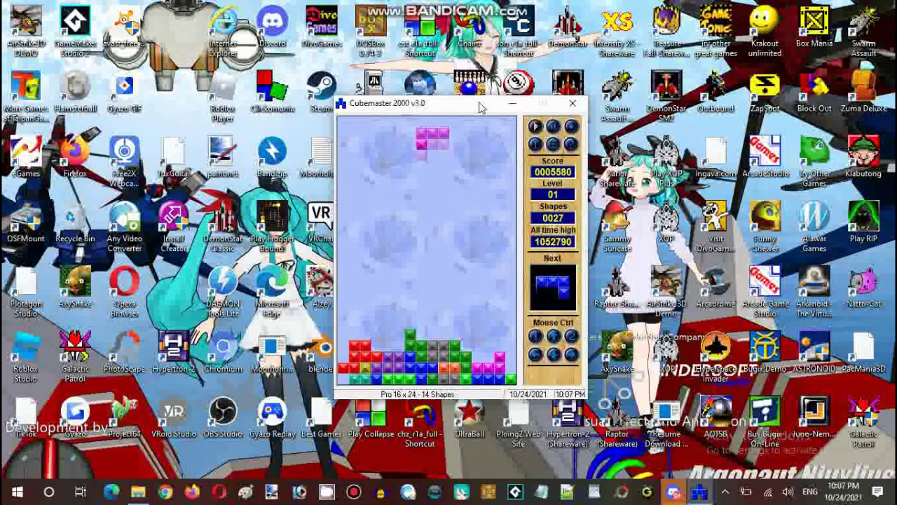
key(Right)
key(Right)
key(Right)
key(Up)
key(Right)
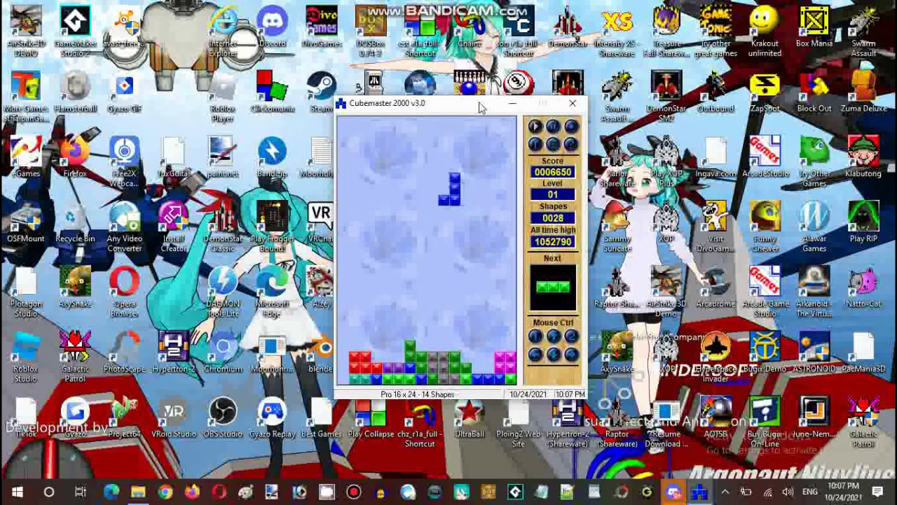
key(Left)
key(Left)
- Drop the blue J piece flat, then lock an upright green I piece onto the pile
key(Up)
key(Left)
key(Left)
key(Left)
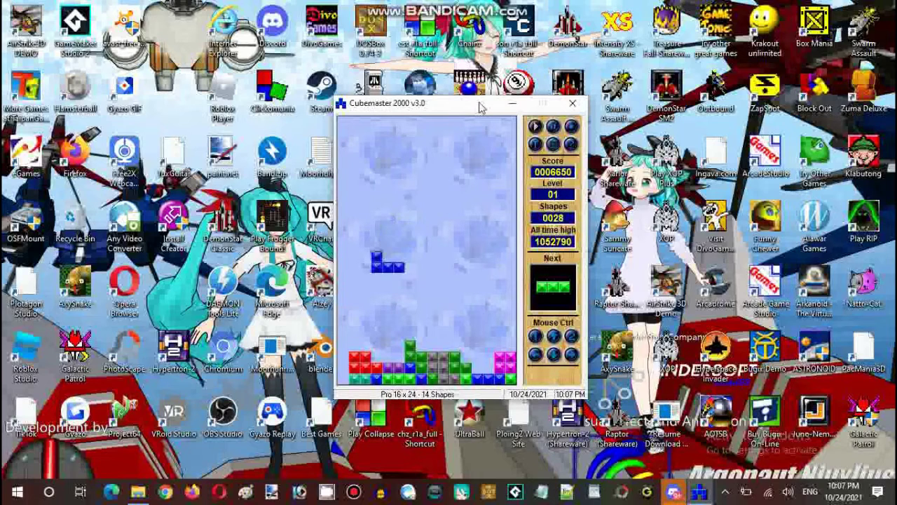
key(Down)
key(Up)
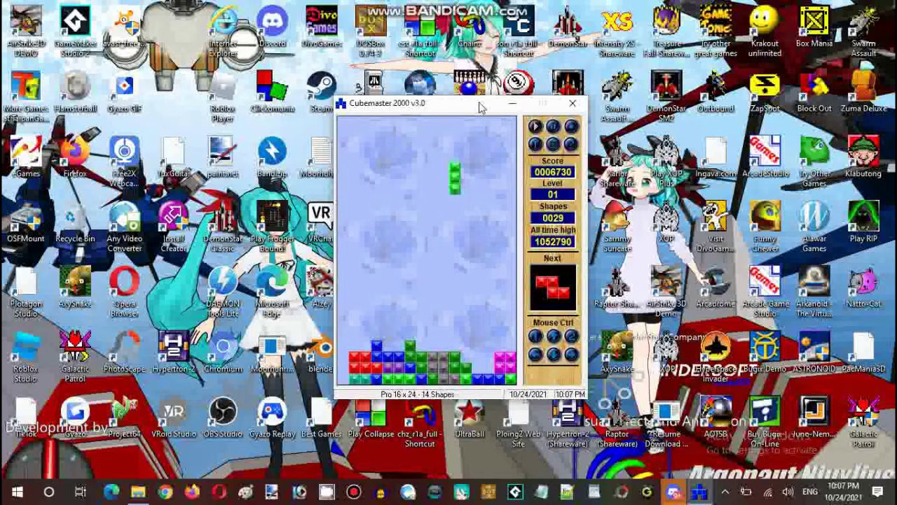
key(Right)
key(Up)
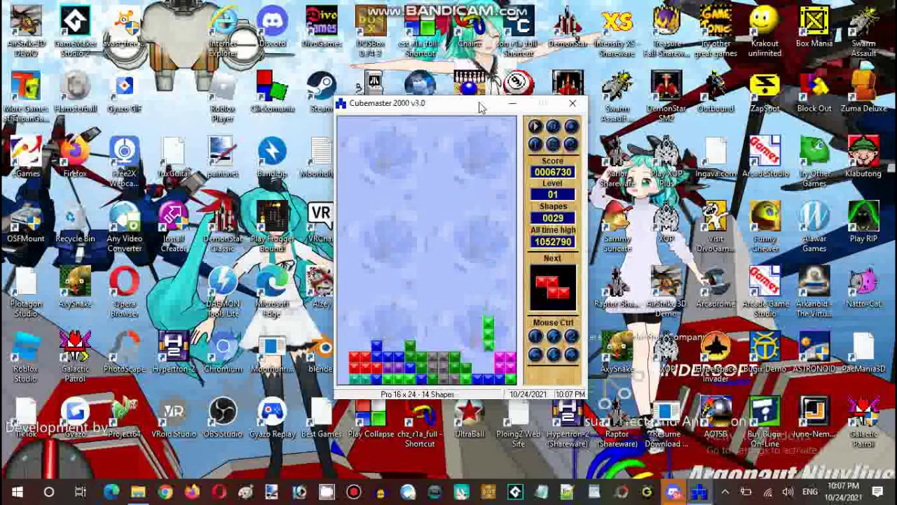
key(Down)
- Rotate the red Z piece onto the left of the pile, then drop the blue J
key(Up)
key(Left)
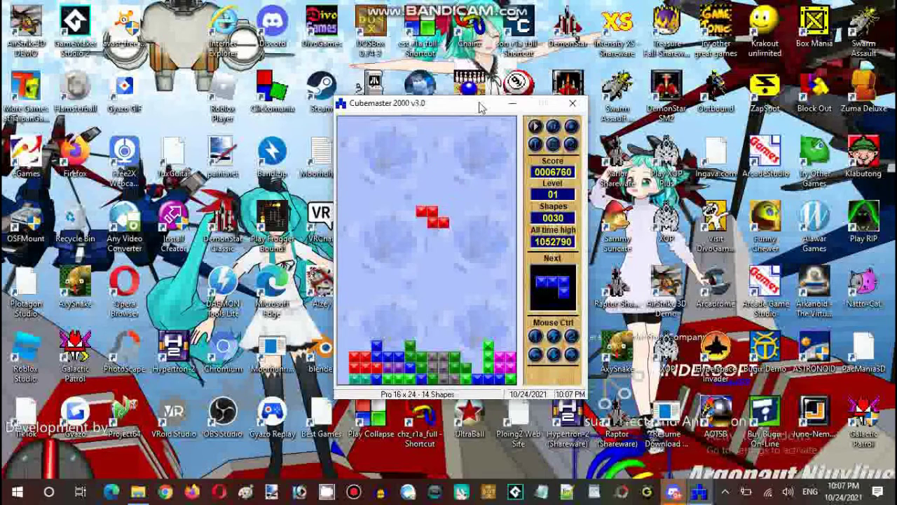
key(Up)
key(Left)
key(Down)
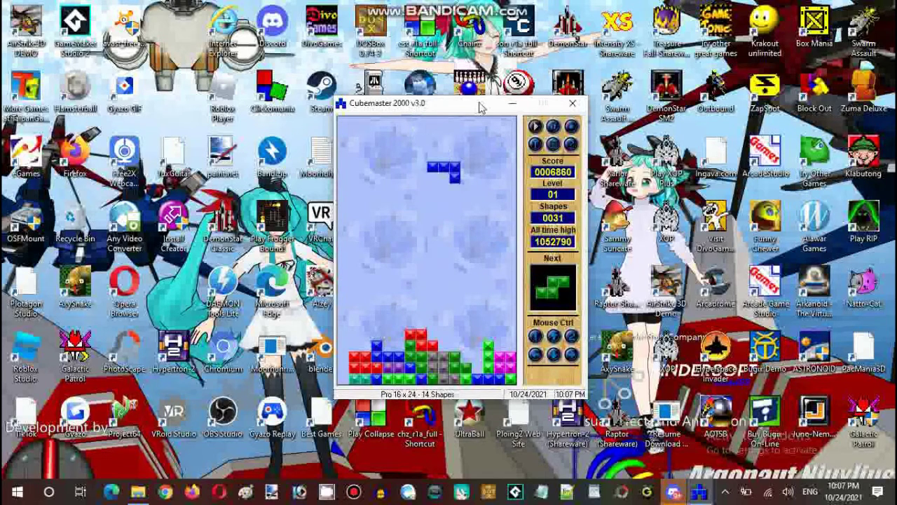
key(Up)
key(Down)
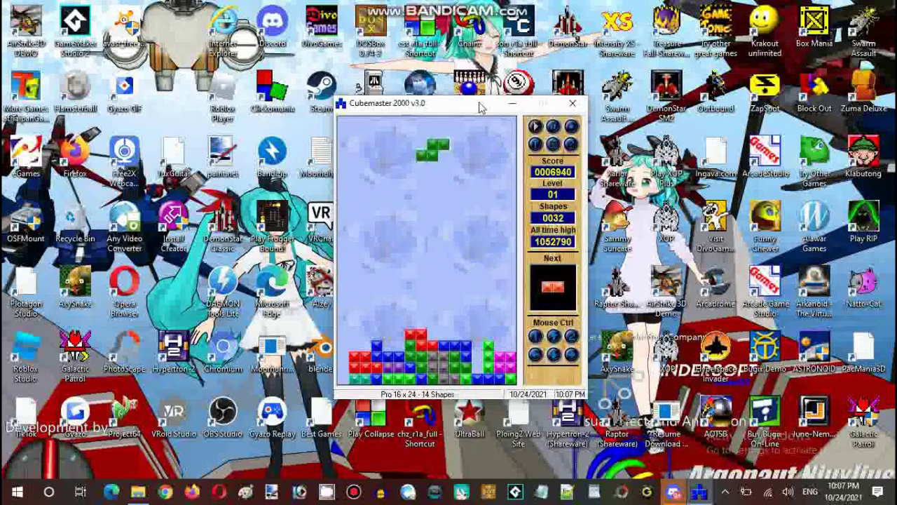
- Steer the green S piece right, then back left, and drop it to the bottom
key(Left)
key(Right)
key(Right)
key(Up)
key(Right)
key(Right)
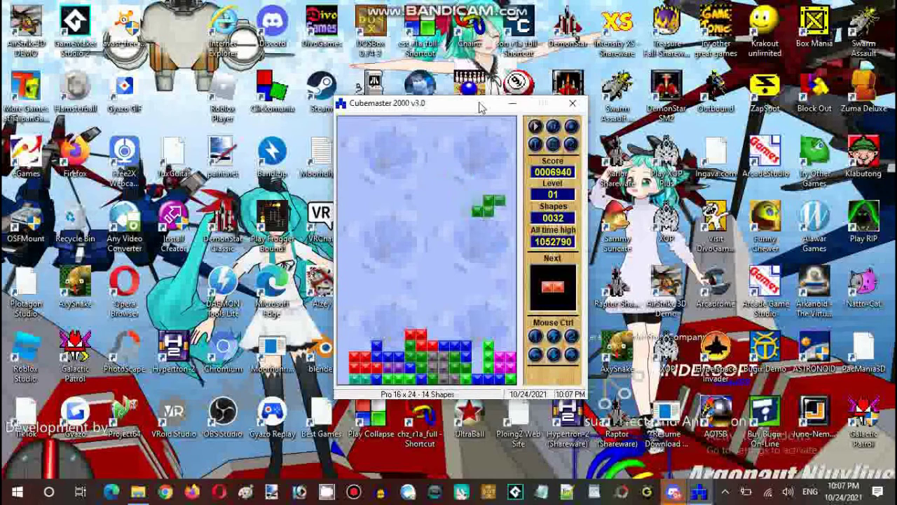
key(Right)
key(Left)
key(Up)
key(Left)
key(Left)
key(Left)
key(Left)
key(Left)
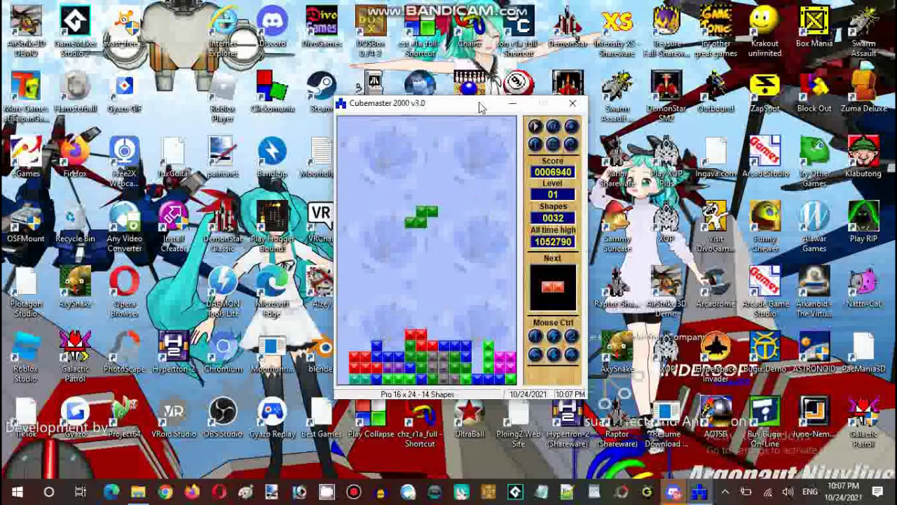
key(Left)
key(Left)
key(Left)
key(Left)
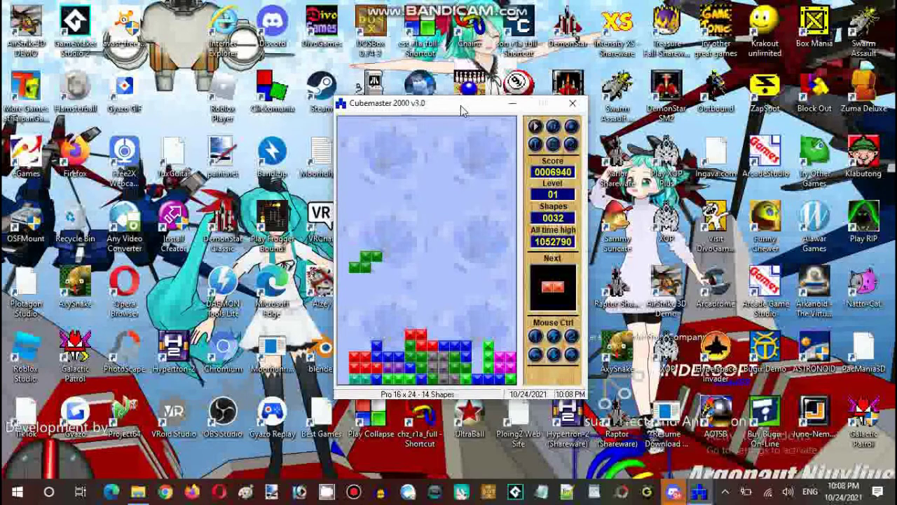
key(Down)
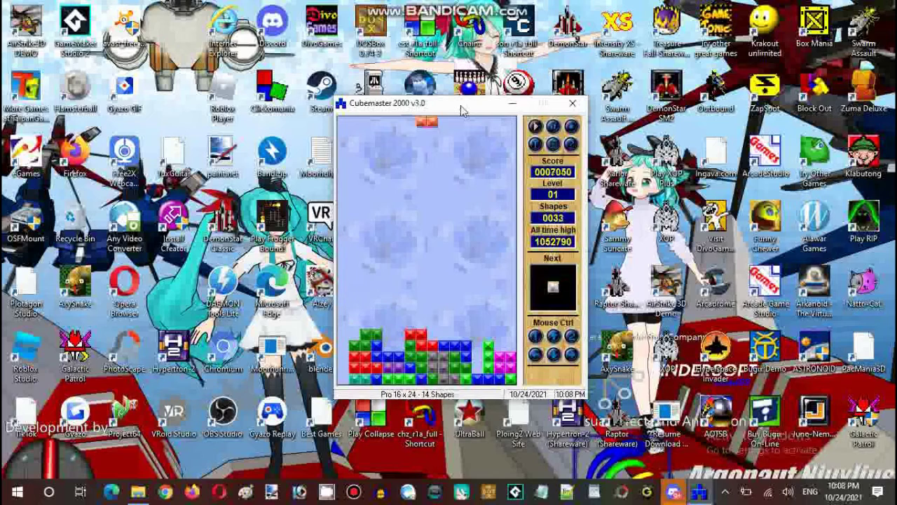
- Rotate the red piece upright and land it on the right side
key(Left)
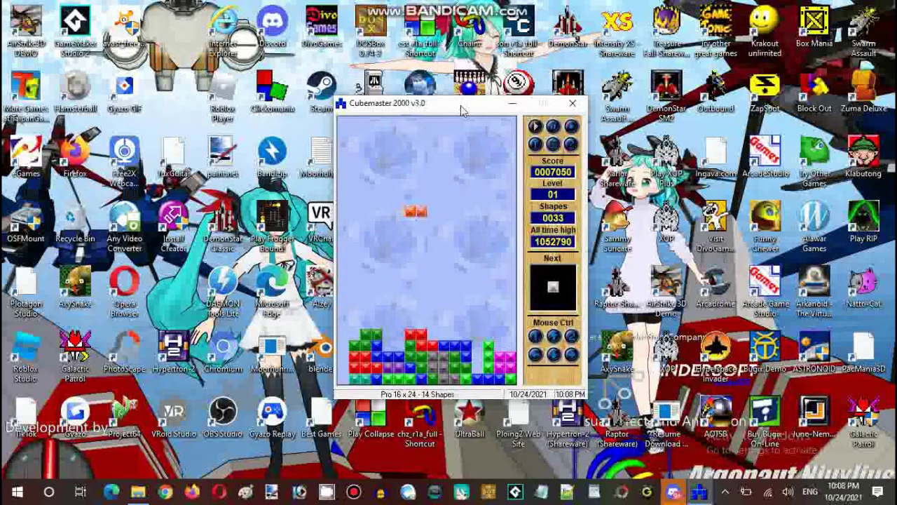
key(Up)
key(Right)
key(Right)
key(Right)
key(Down)
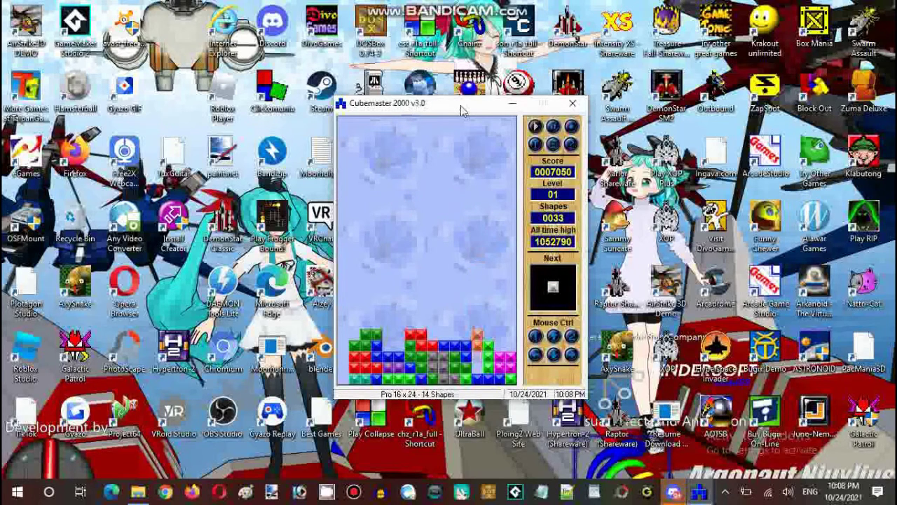
key(Down)
key(Right)
key(Right)
key(Down)
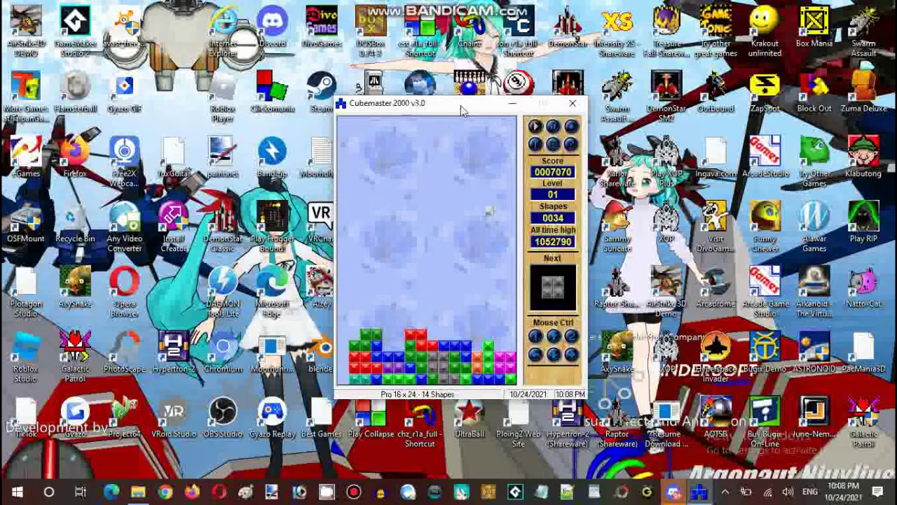
- Drop the small piece on the left, then the grey piece onto the stack
key(Left)
key(Down)
key(Down)
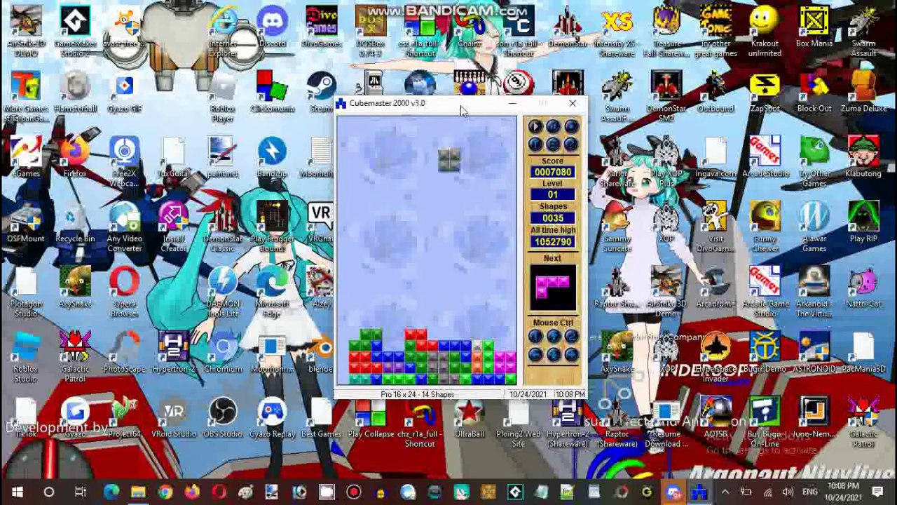
key(Up)
key(Left)
key(Left)
key(Left)
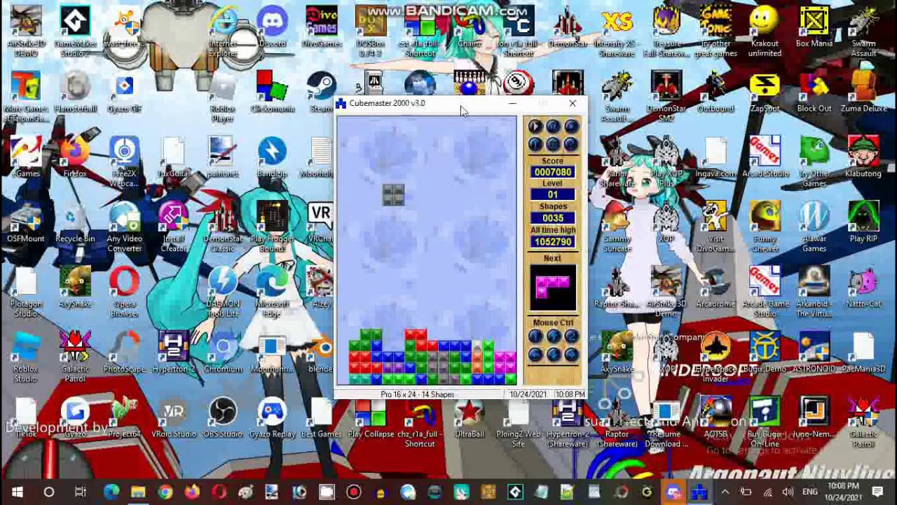
key(Down)
key(Down)
key(Down)
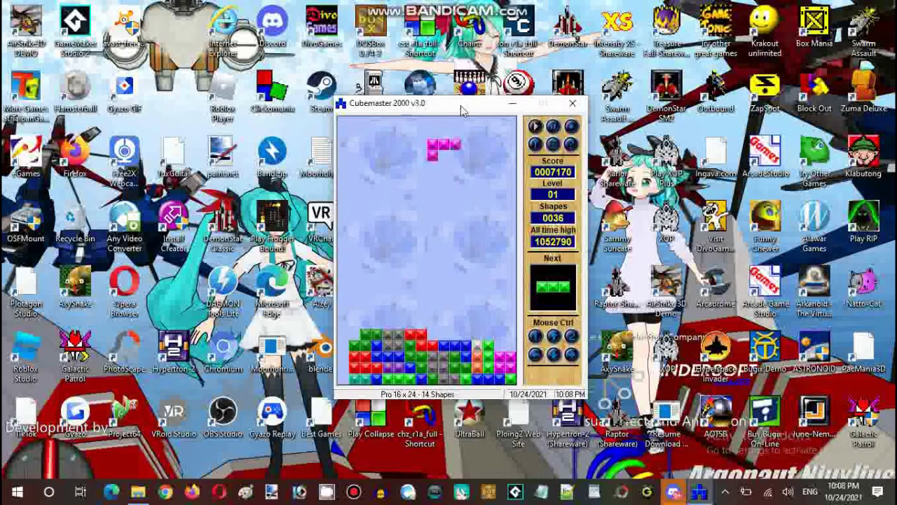
key(Right)
key(Right)
- Land the upright purple piece and the green piece on the right of the stack
key(Right)
key(Right)
key(Up)
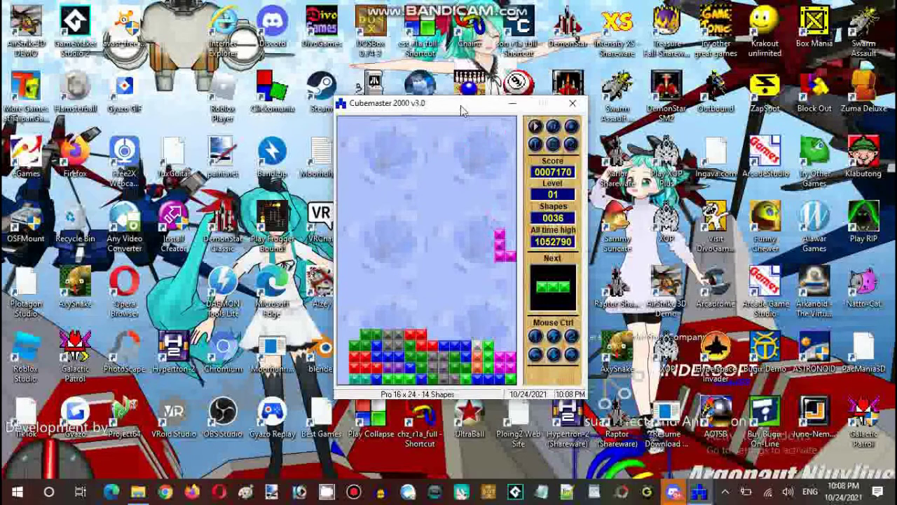
key(Down)
key(Right)
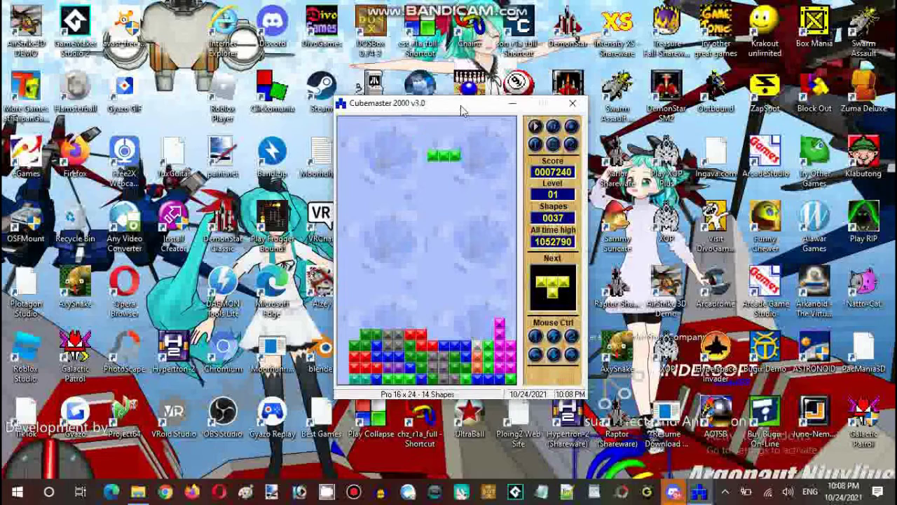
key(Right)
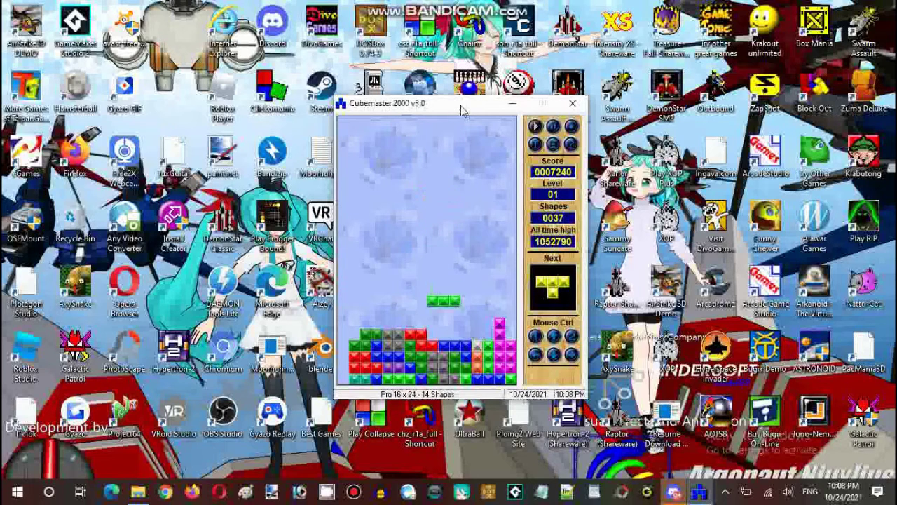
key(Down)
- Drop the yellow T and plus-shaped pieces, then land the grey square on the right
key(Up)
key(Right)
key(Right)
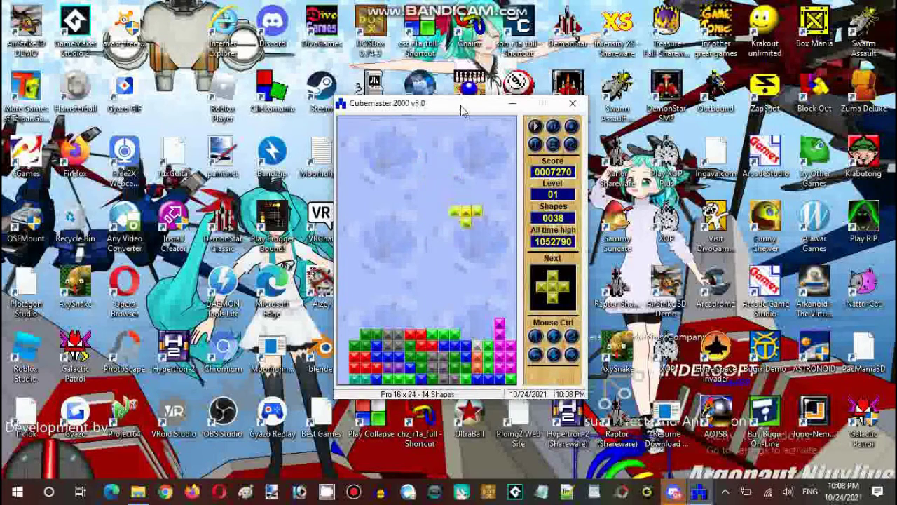
key(Down)
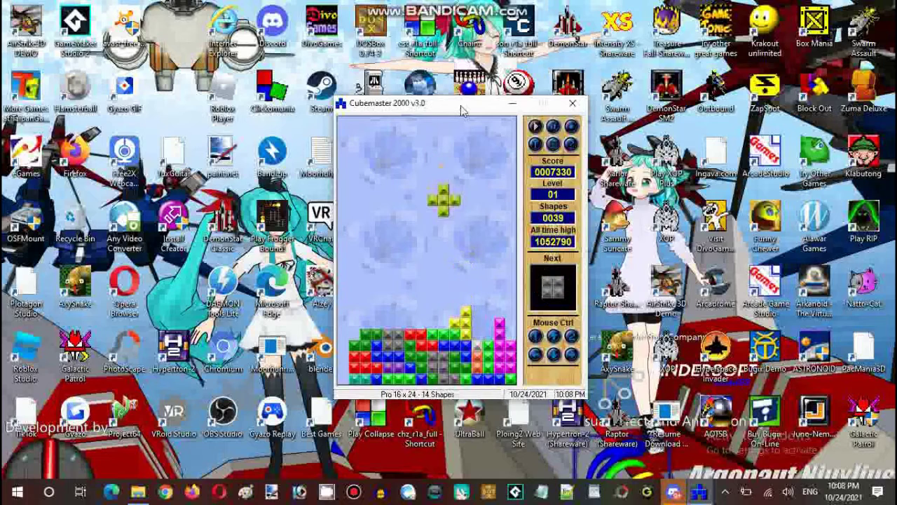
key(Down)
key(Right)
key(Right)
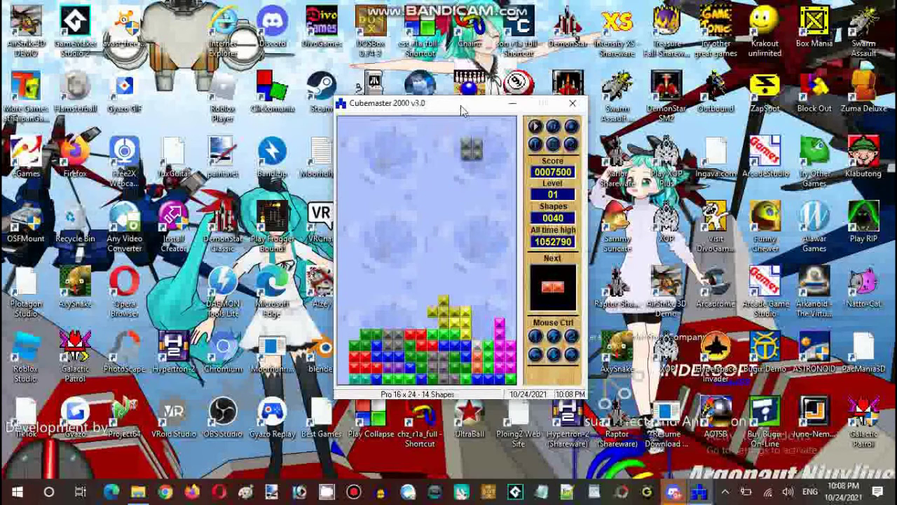
key(Down)
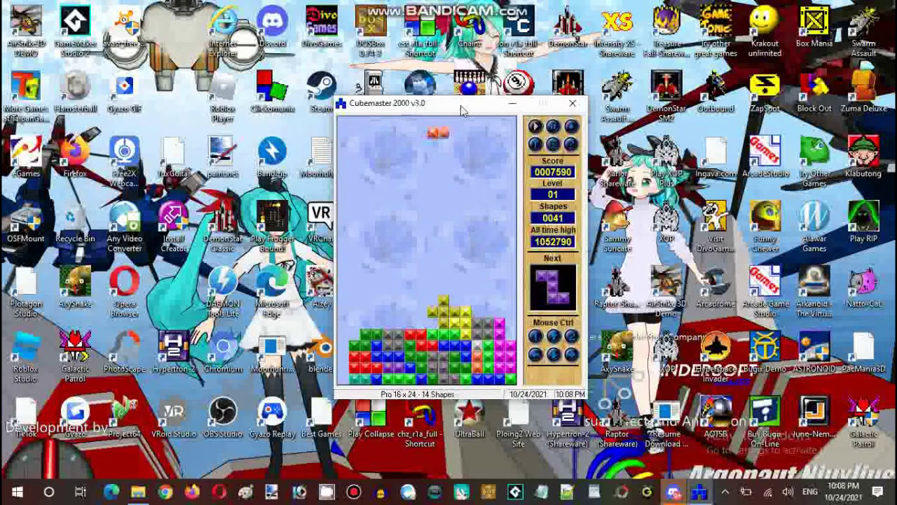
- Land the red piece on the right and lock the rotated purple T piece on the left
key(Right)
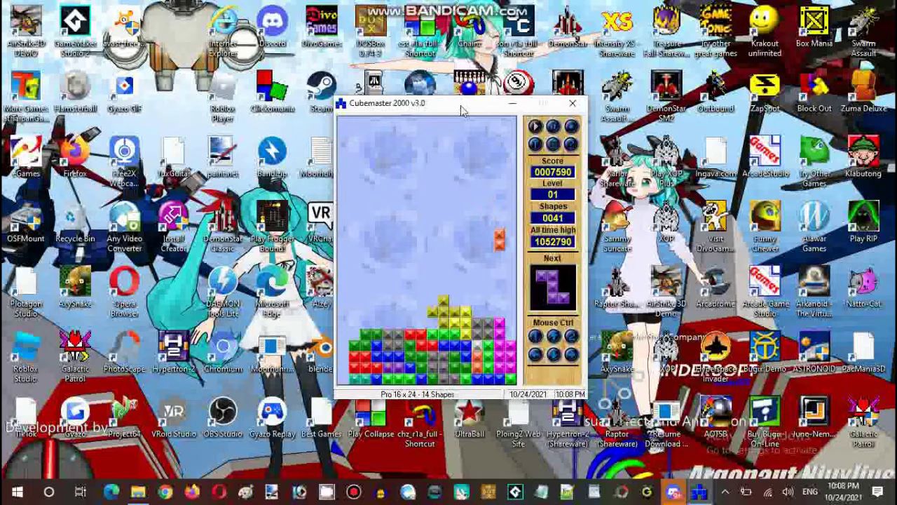
key(Down)
key(Left)
key(Left)
key(Left)
key(Left)
key(Left)
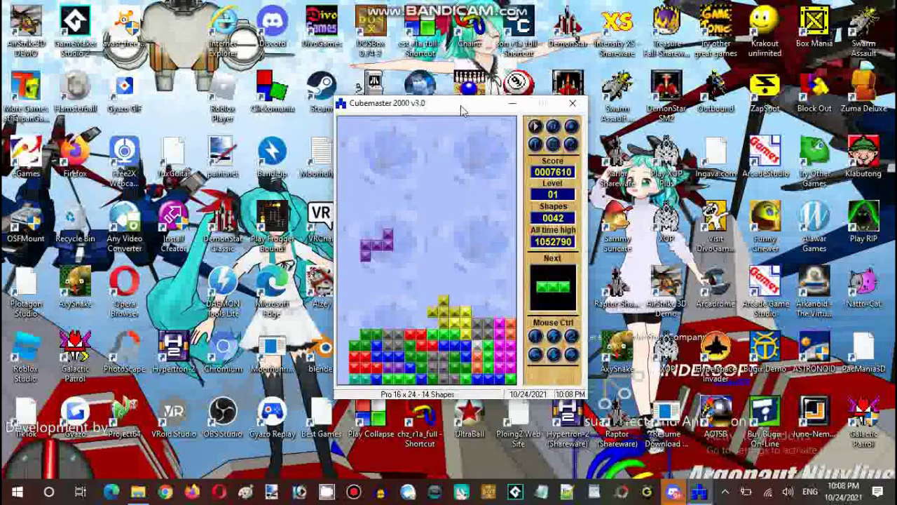
key(Down)
key(Up)
key(Down)
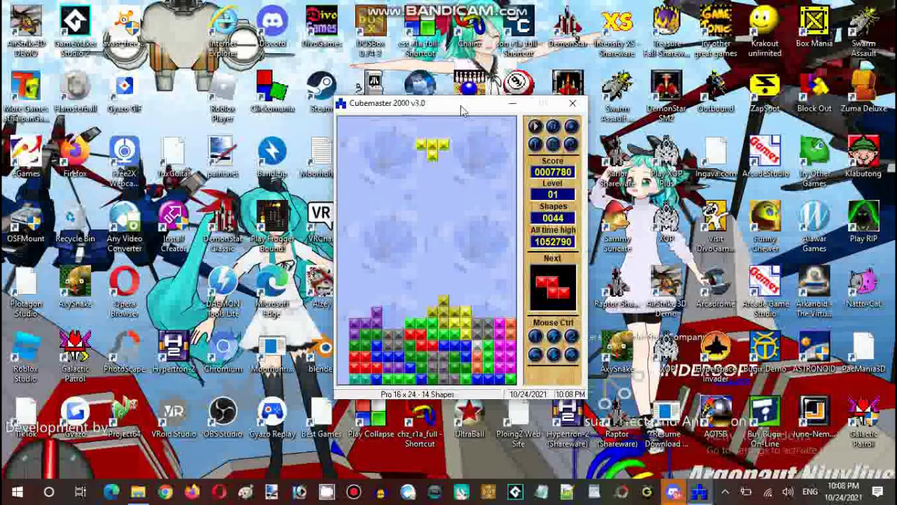
- Drop the yellow T, upright red Z and next piece, then land the grey single block
key(Left)
key(Down)
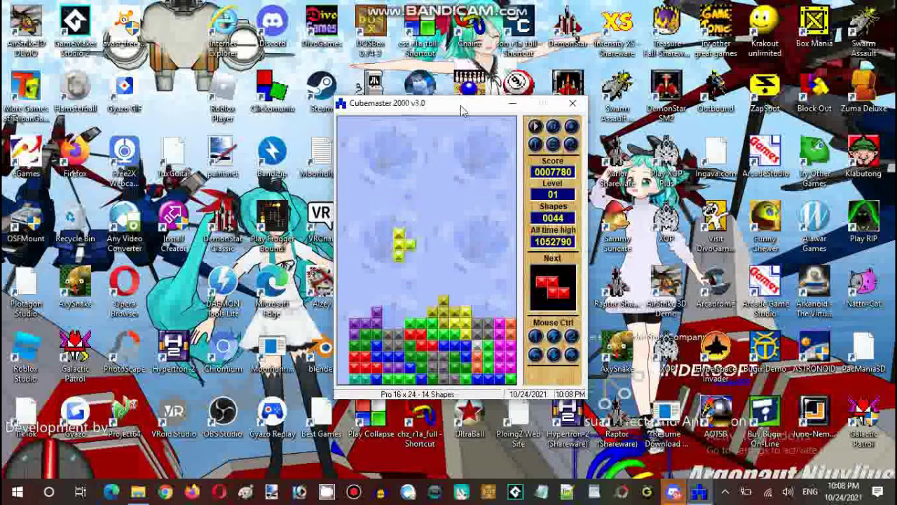
key(Up)
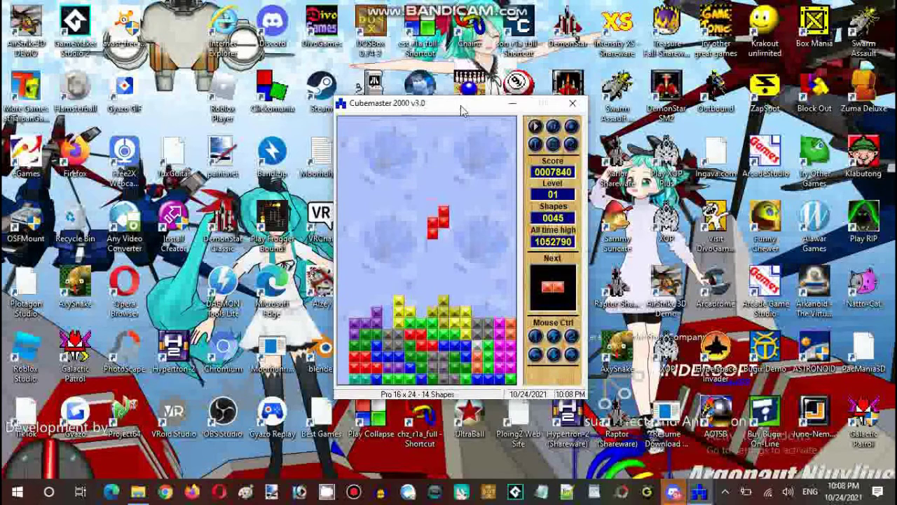
key(Down)
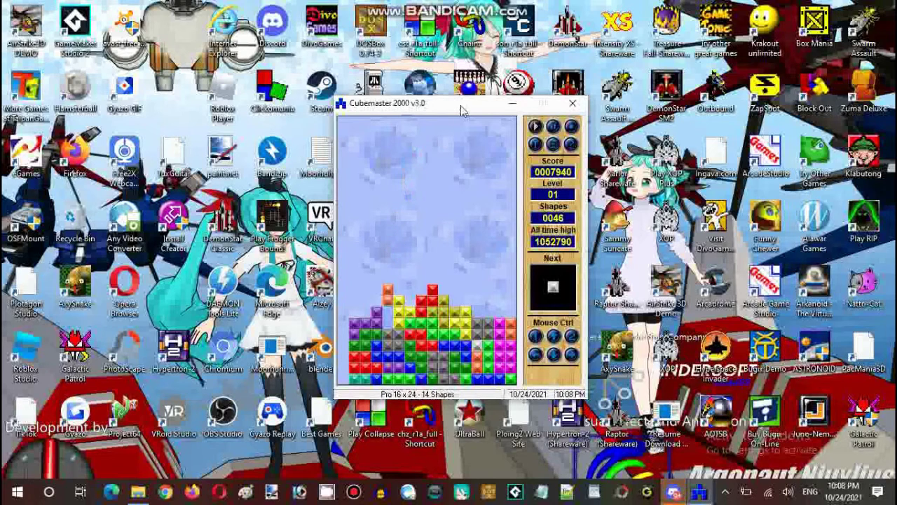
key(Down)
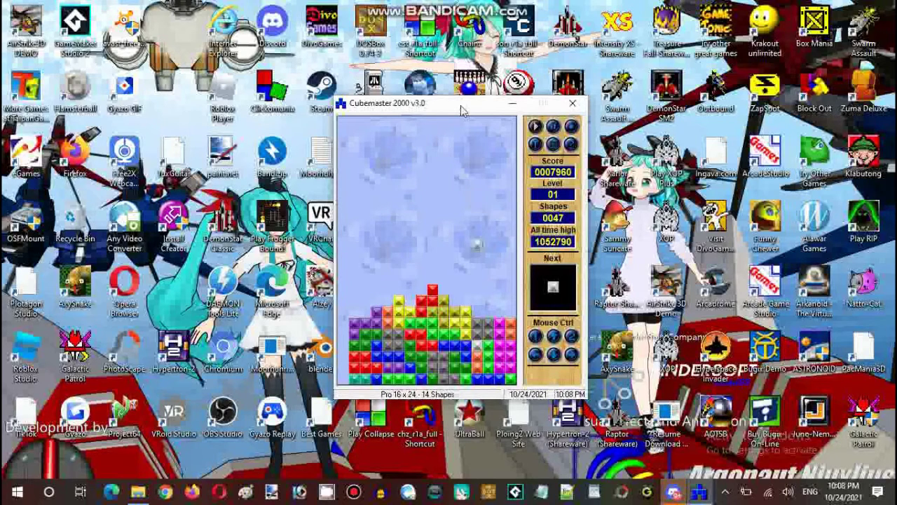
key(Down)
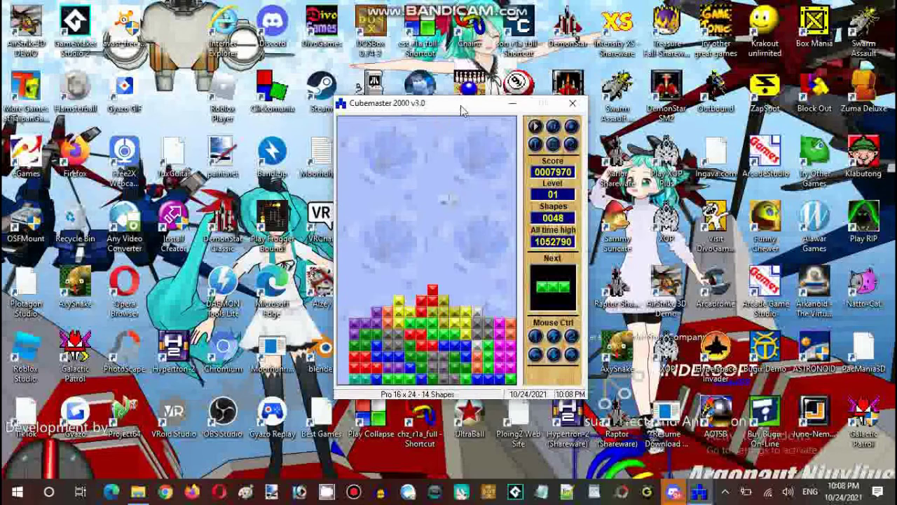
- Land the green piece on the right, then drop the upright cyan bar leftmost
key(Left)
key(Left)
key(Left)
key(Down)
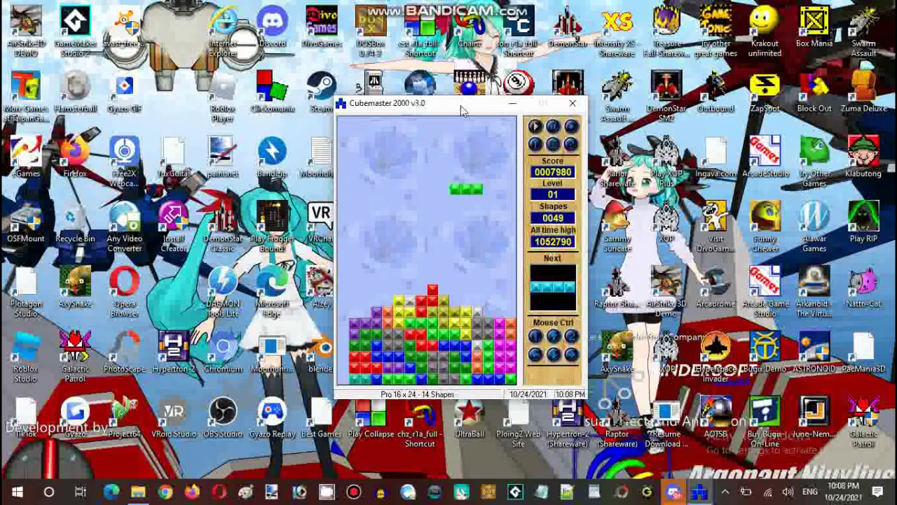
key(Right)
key(Right)
key(Right)
key(Right)
key(Up)
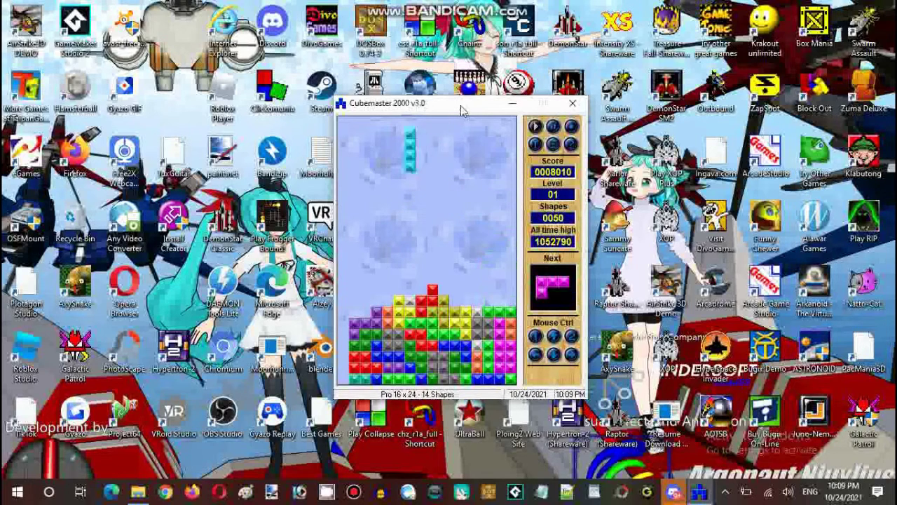
key(Left)
key(Left)
key(Left)
key(Left)
key(Left)
key(Left)
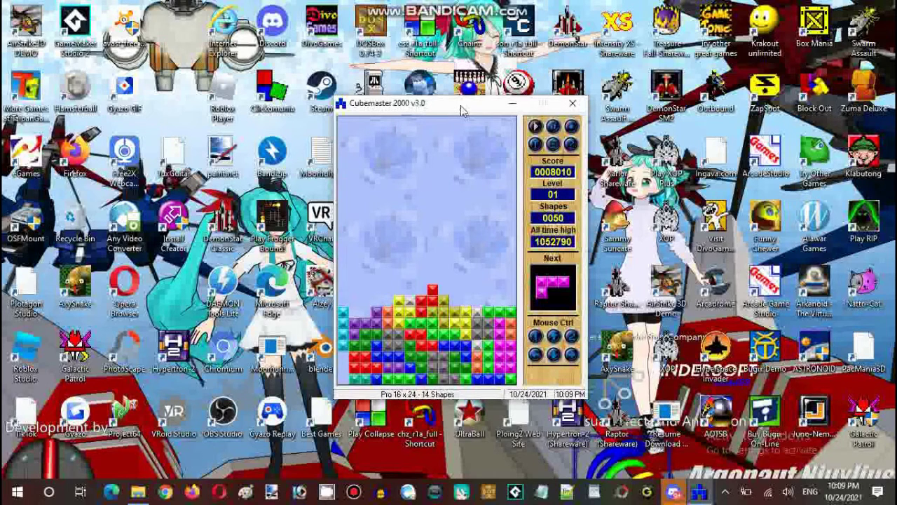
key(Down)
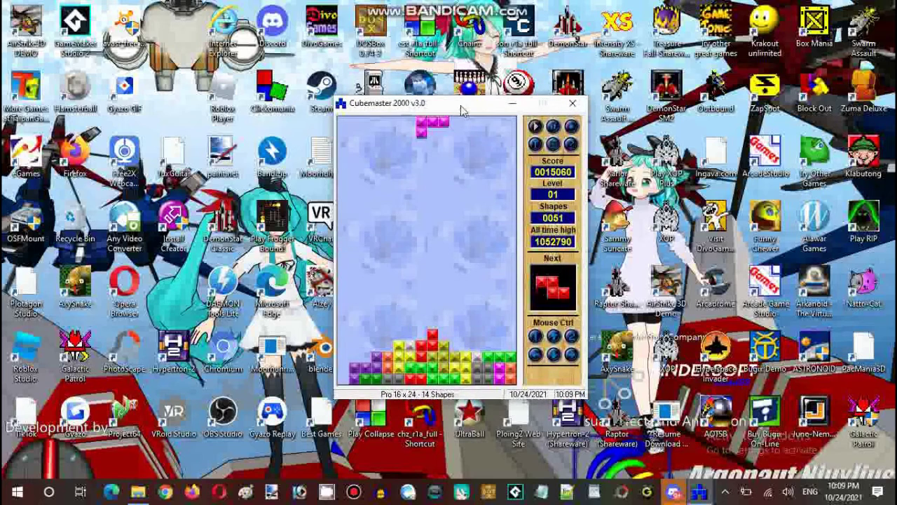
- Shift the magenta piece back and forth, then drop it far to the left
key(Right)
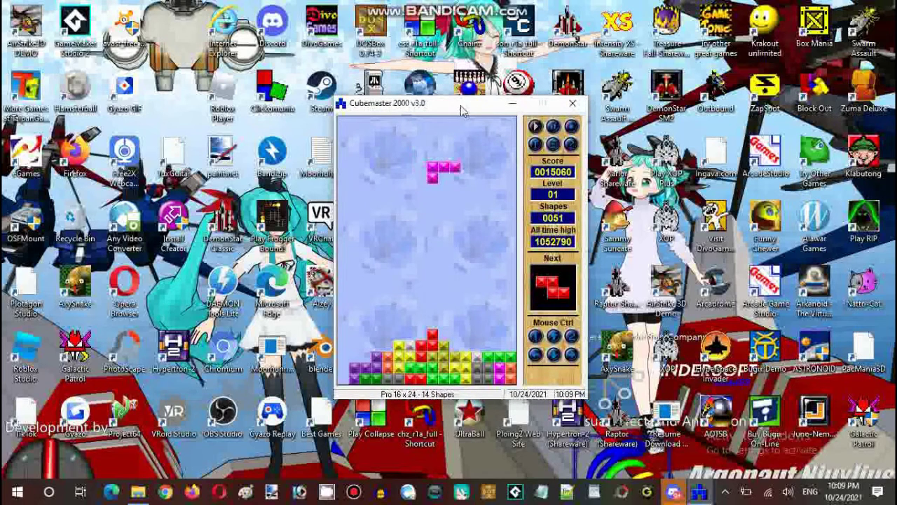
key(Right)
key(Left)
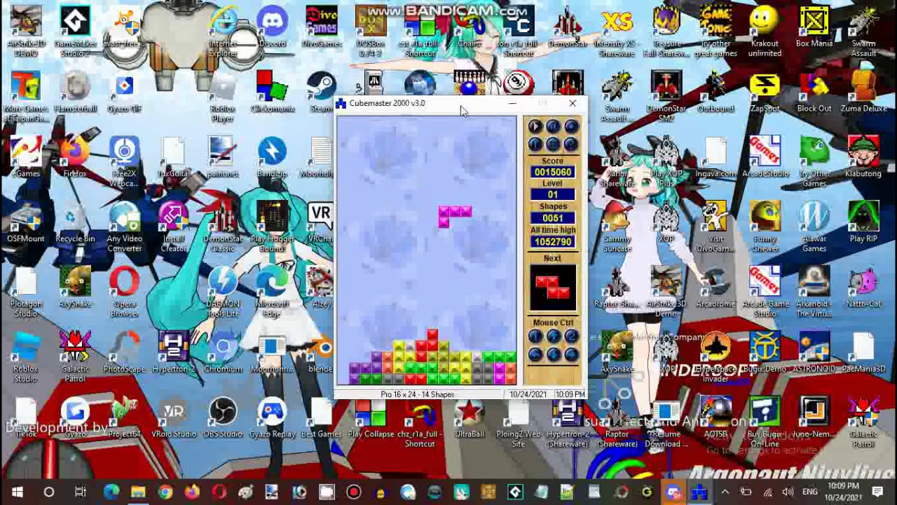
key(Left)
key(Left)
key(Left)
key(Left)
key(Left)
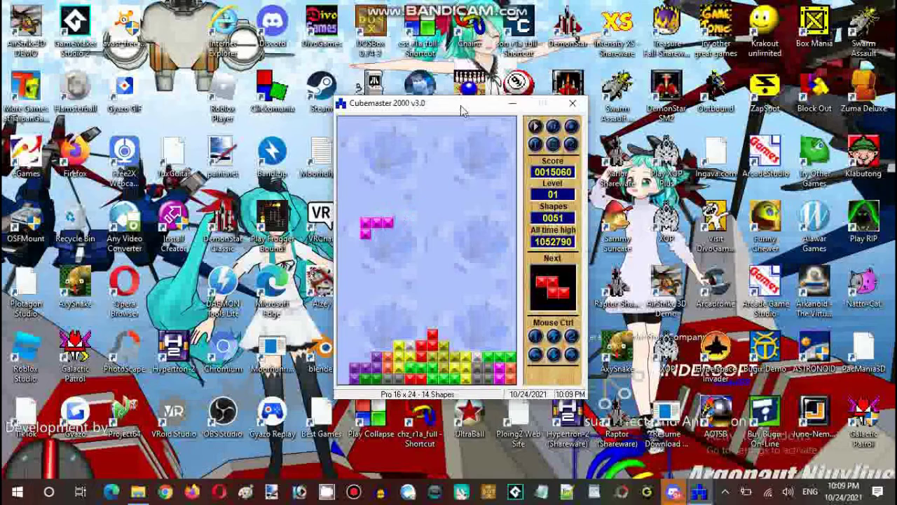
key(Down)
key(Down)
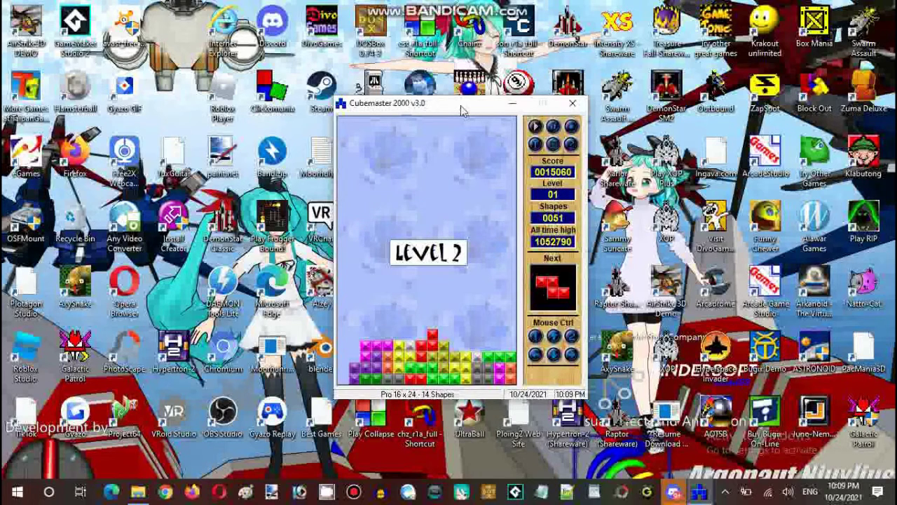
- Drop the red piece into the stack and the rotated blue piece on the right
key(Right)
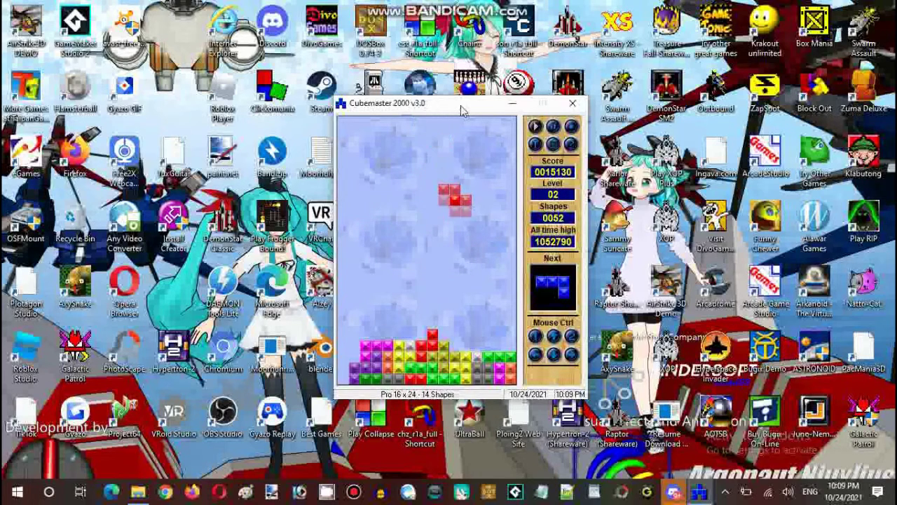
key(Down)
key(Right)
key(Right)
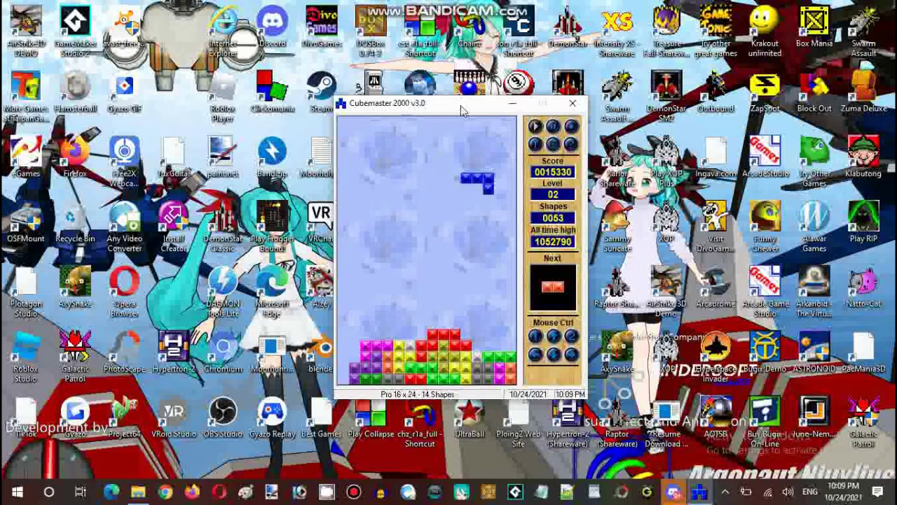
key(Up)
key(Down)
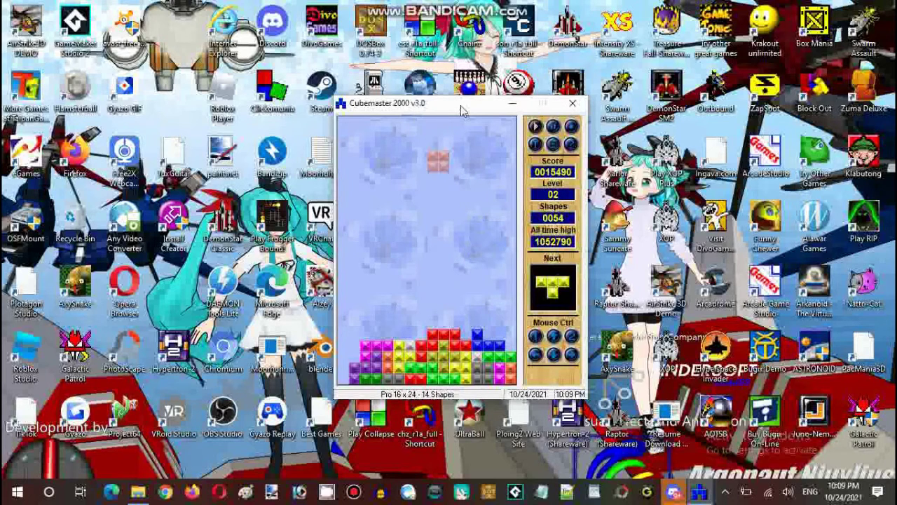
- Drop the red piece on the right, then the rotated yellow piece at the far right
key(Up)
key(Right)
key(Down)
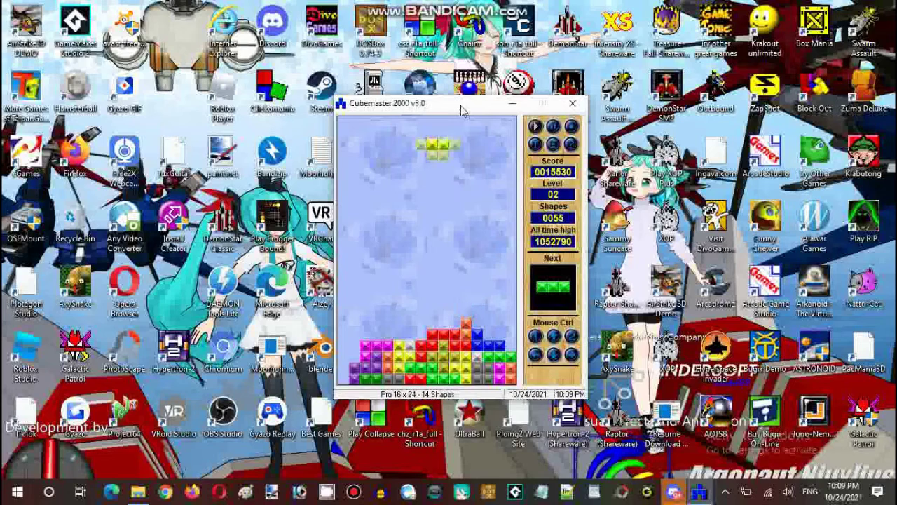
key(Up)
key(Right)
key(Right)
key(Right)
key(Right)
key(Right)
key(Down)
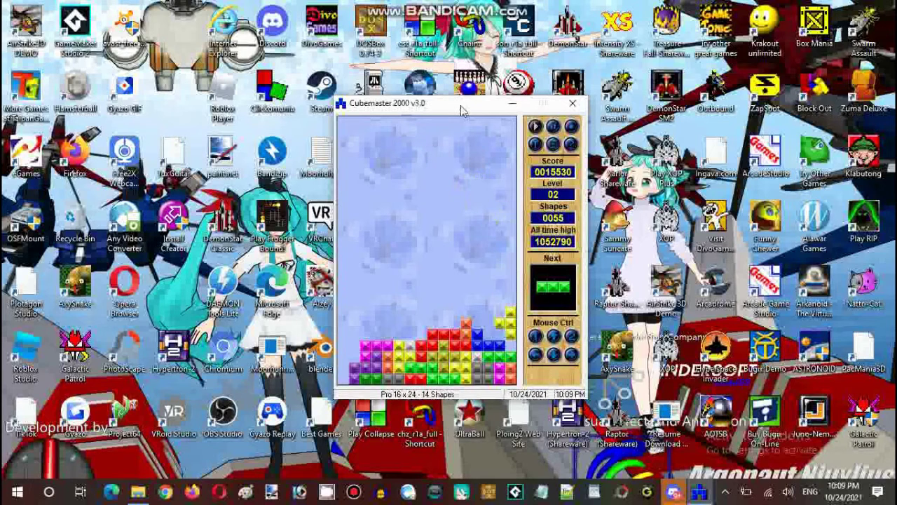
key(Down)
- Drop two green pieces on the left, then the grey square at bottom-left
key(Left)
key(Left)
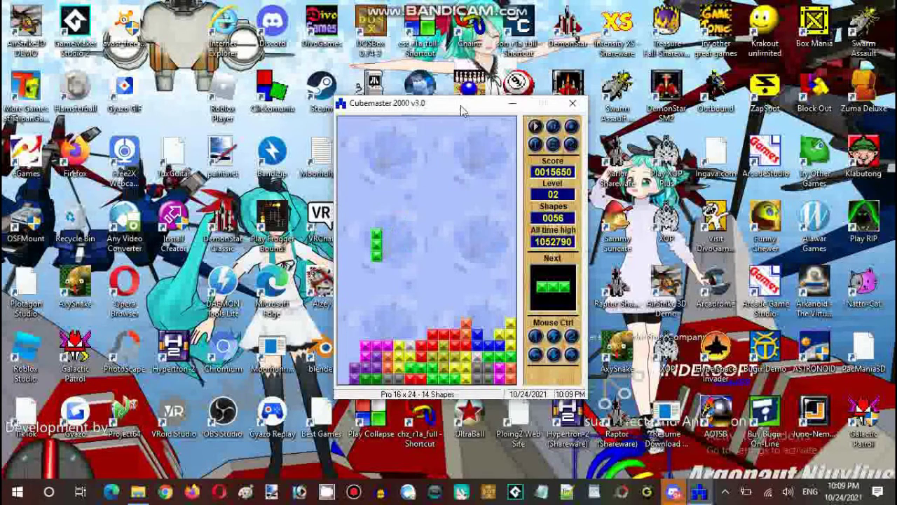
key(Left)
key(Down)
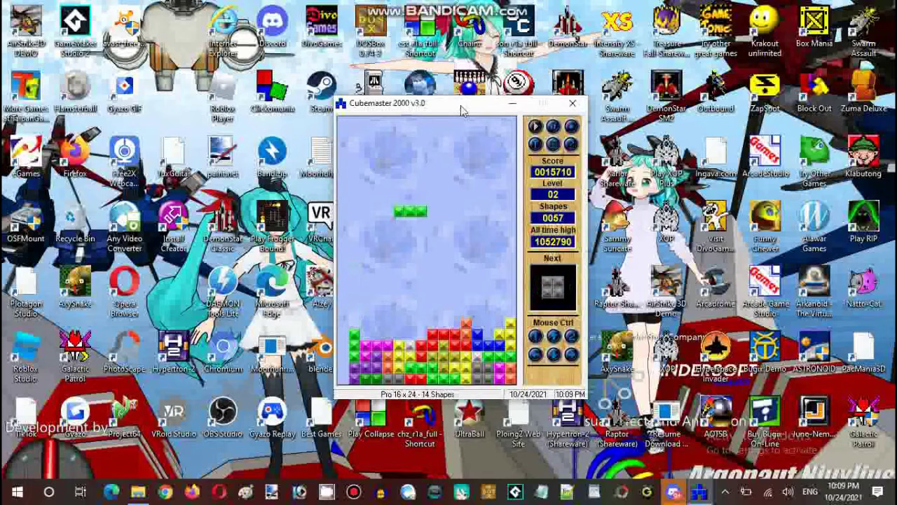
key(Down)
key(Left)
key(Left)
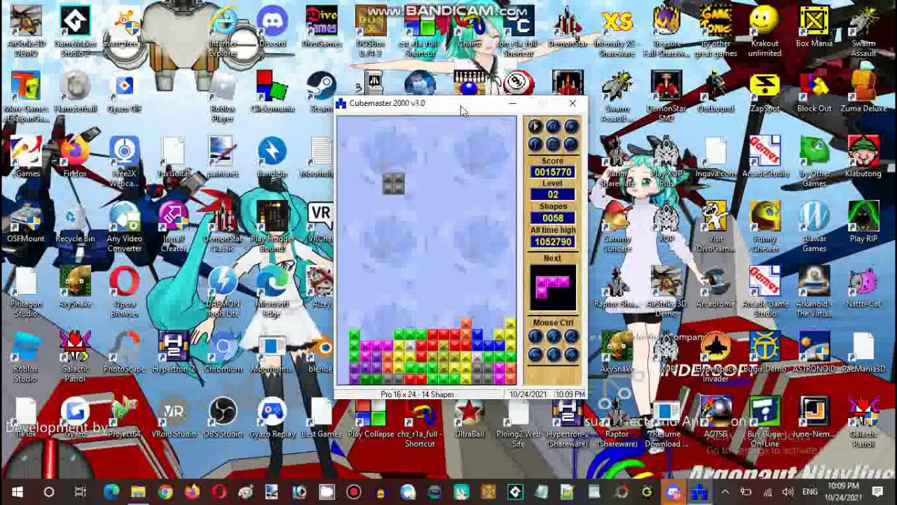
key(Left)
key(Down)
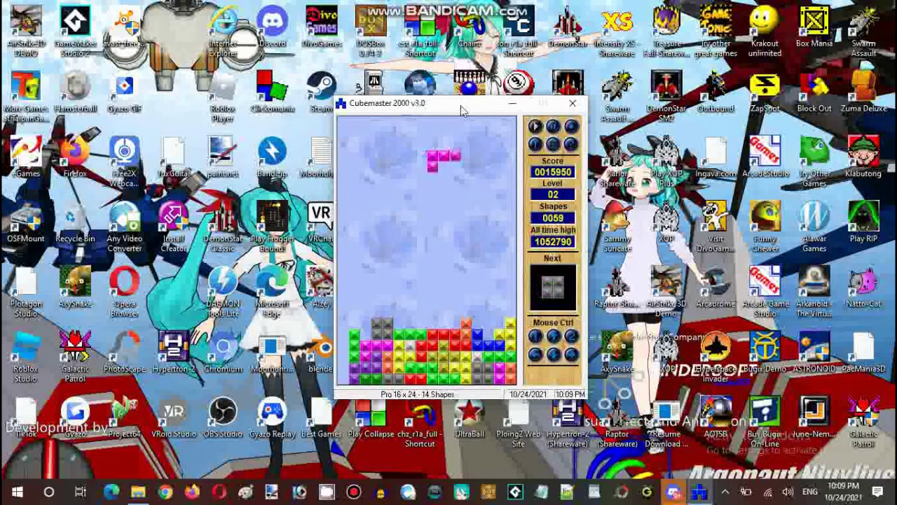
- Drop the upright magenta piece, then adjust and drop the grey square into the stack
key(Left)
key(Up)
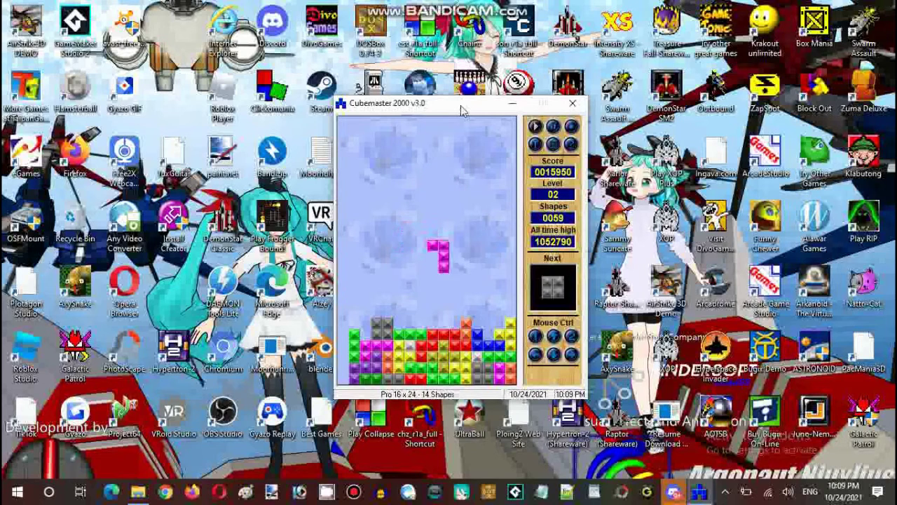
key(Down)
key(Left)
key(Right)
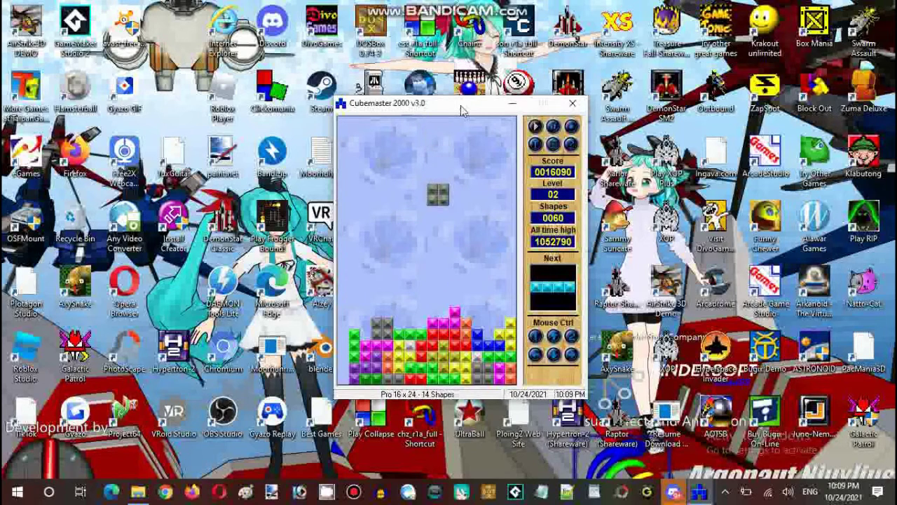
key(Right)
key(Left)
key(Left)
- Rotate the cyan bar upright and move it to the far-left column
key(Down)
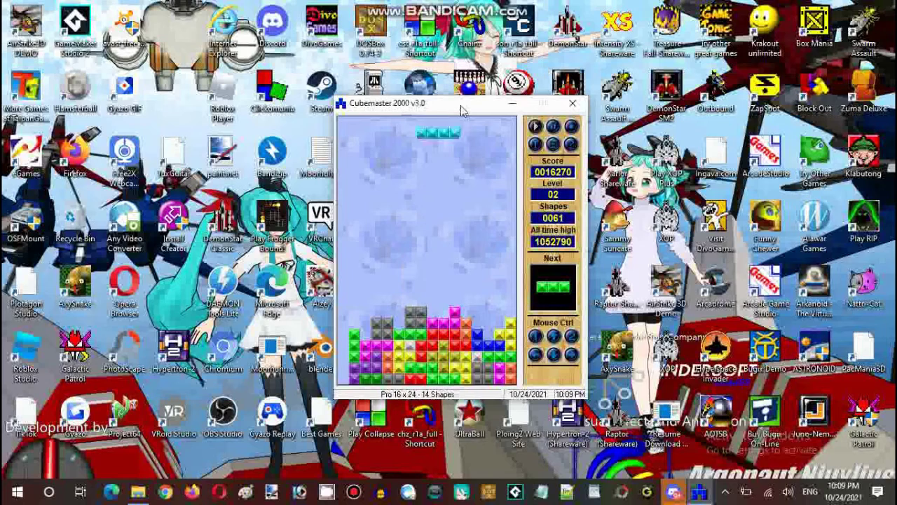
key(Up)
key(Left)
key(Left)
key(Left)
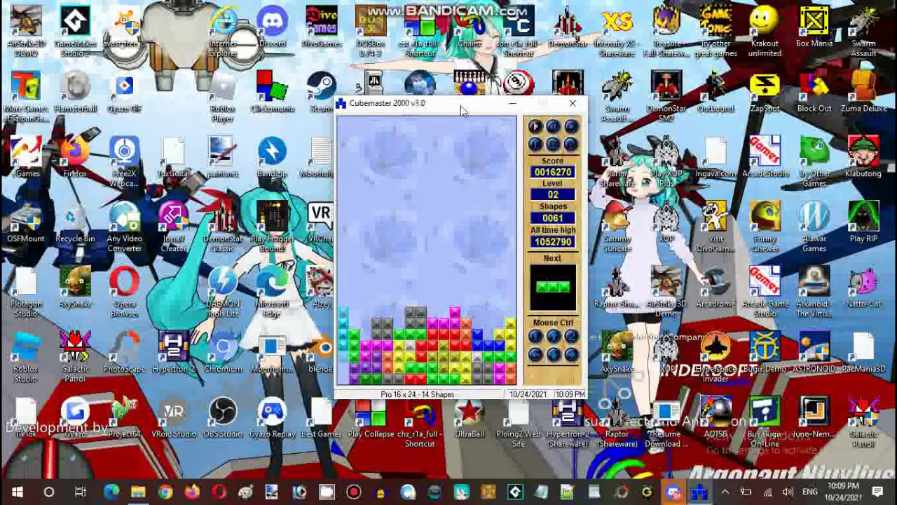
- Make a small drag in the game window as play continues toward 33250
mouse_move(463, 104)
mouse_down()
mouse_move(461, 95)
mouse_move(461, 110)
mouse_up()
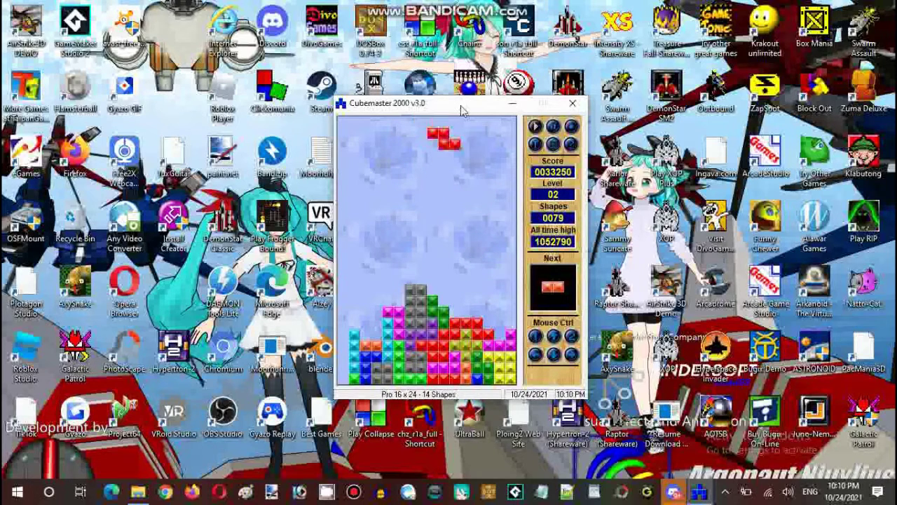
- Fit the red Z piece at the right edge, shift the orange piece left, and drop the grey square
key(Right)
key(Right)
key(Right)
key(Up)
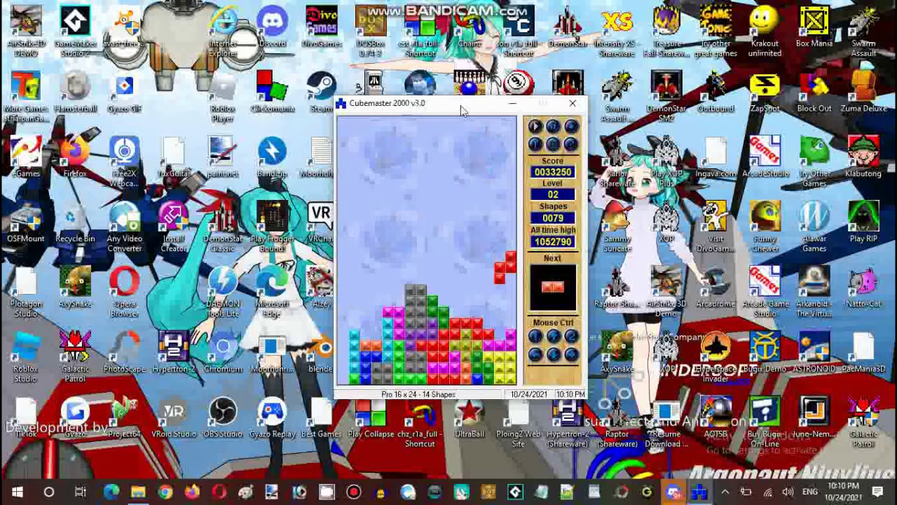
key(Left)
key(Left)
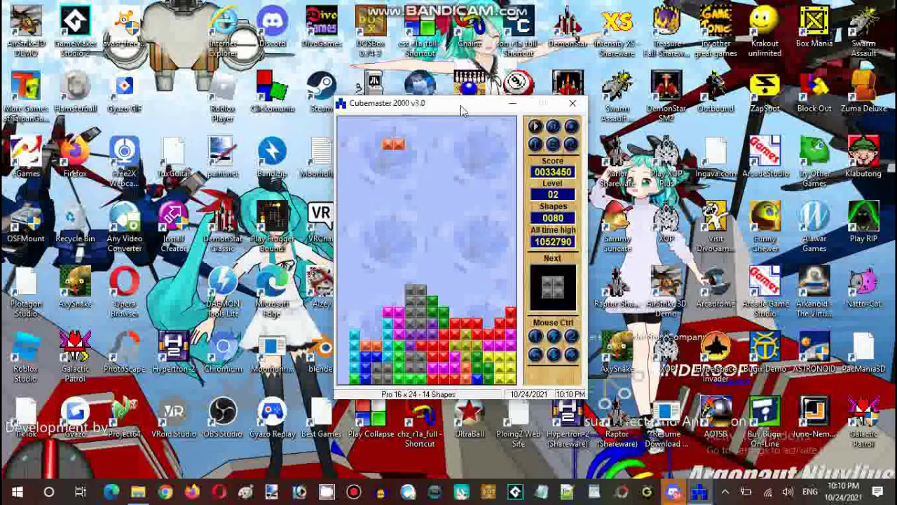
key(Left)
key(Left)
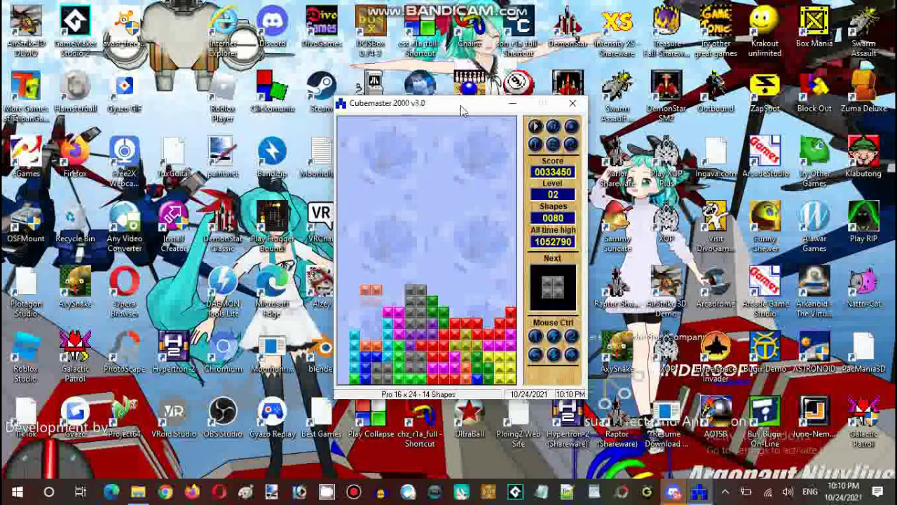
key(Left)
key(Left)
key(Left)
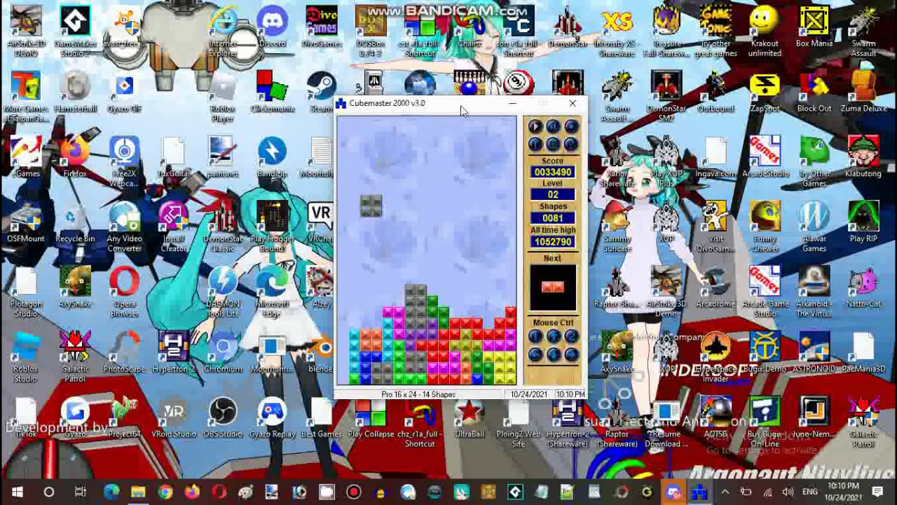
key(Down)
- Drop the upright orange piece at the left edge and the orange S-piece at the right
key(Right)
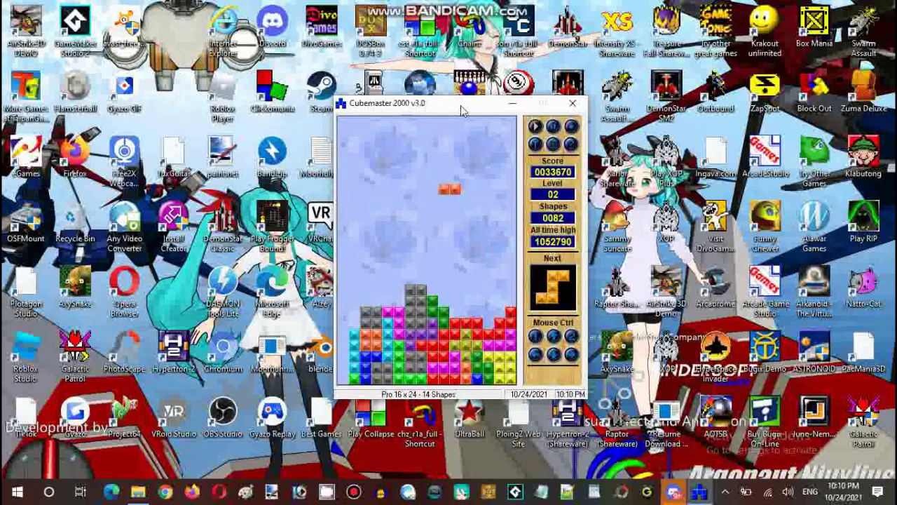
key(Left)
key(Left)
key(Left)
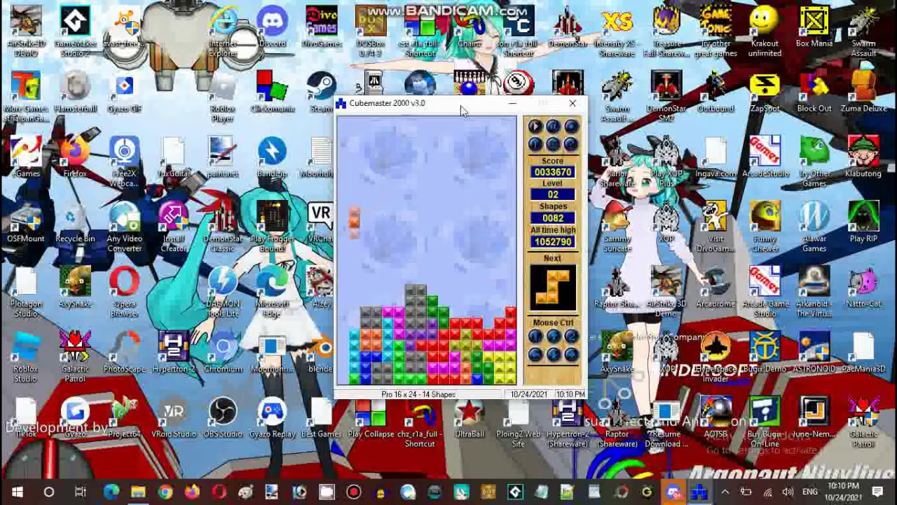
key(Down)
key(Right)
key(Right)
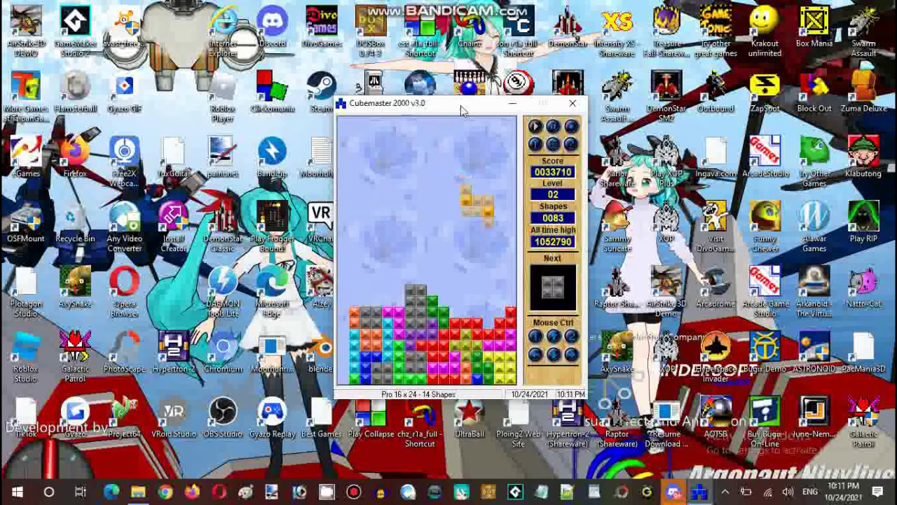
key(Down)
- Land the grey square further left and drop the rotated yellow piece onto the stack
key(Left)
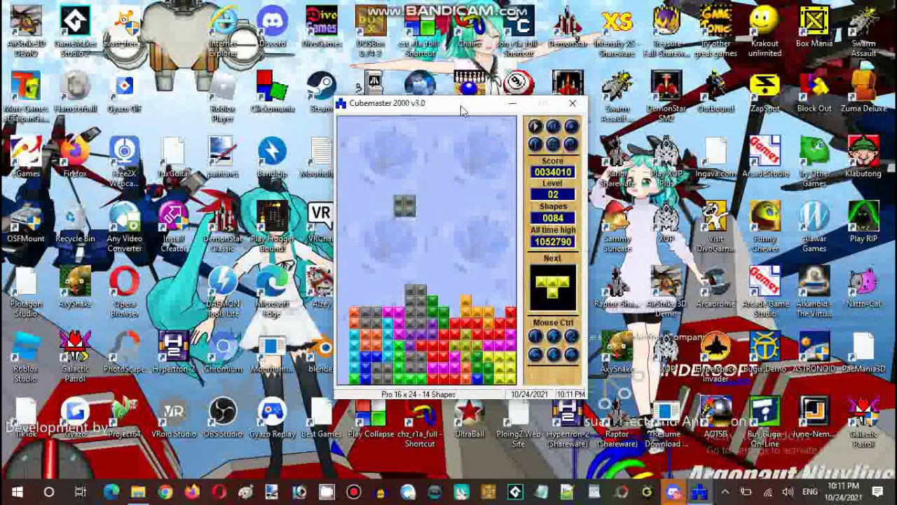
key(Left)
key(Down)
key(Right)
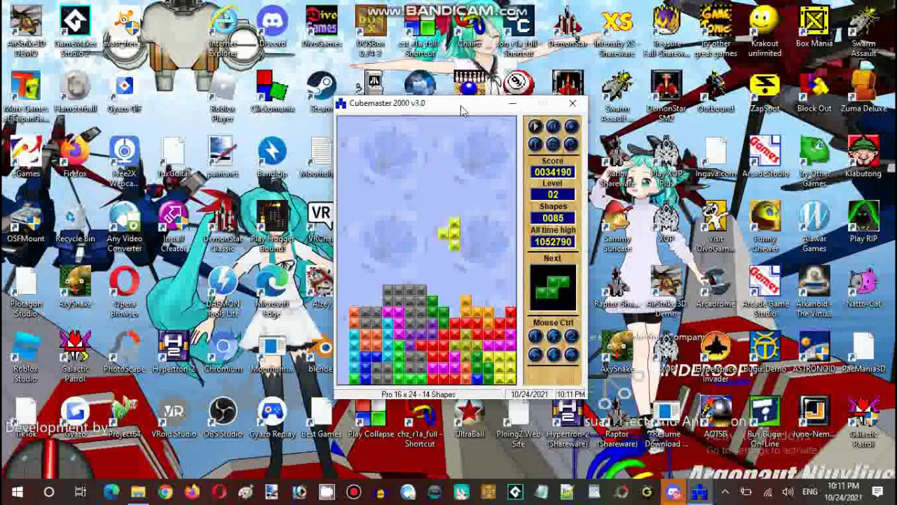
key(Down)
- Place the upright green S-piece at the right and drop the upright magenta piece
key(Down)
key(Right)
key(Right)
key(Right)
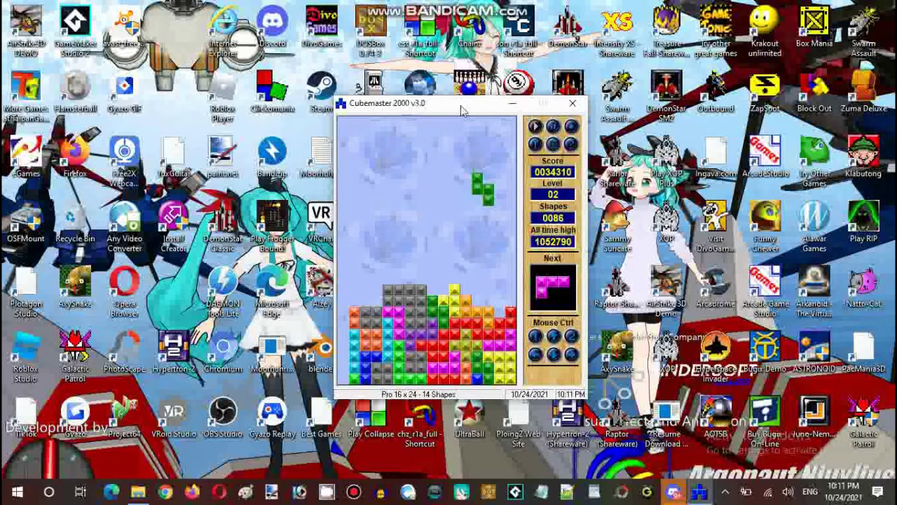
key(Up)
key(Right)
key(Down)
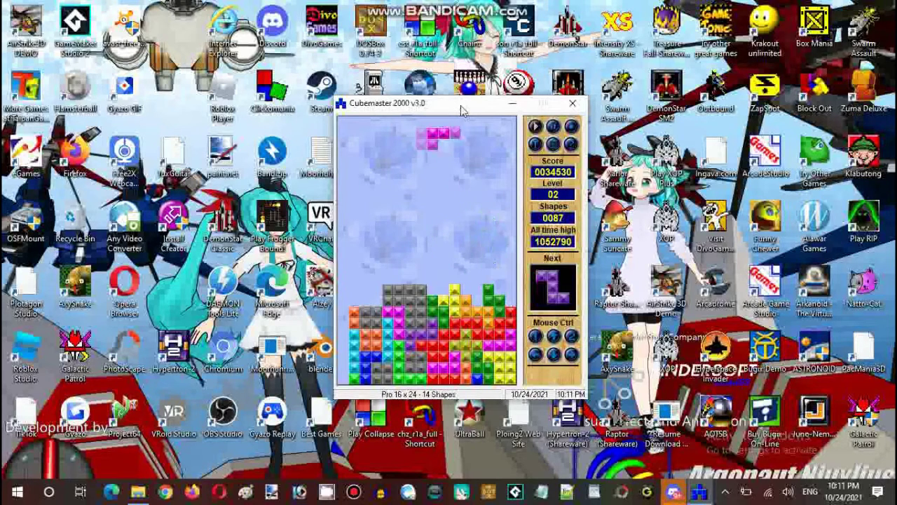
key(Right)
key(Left)
key(Up)
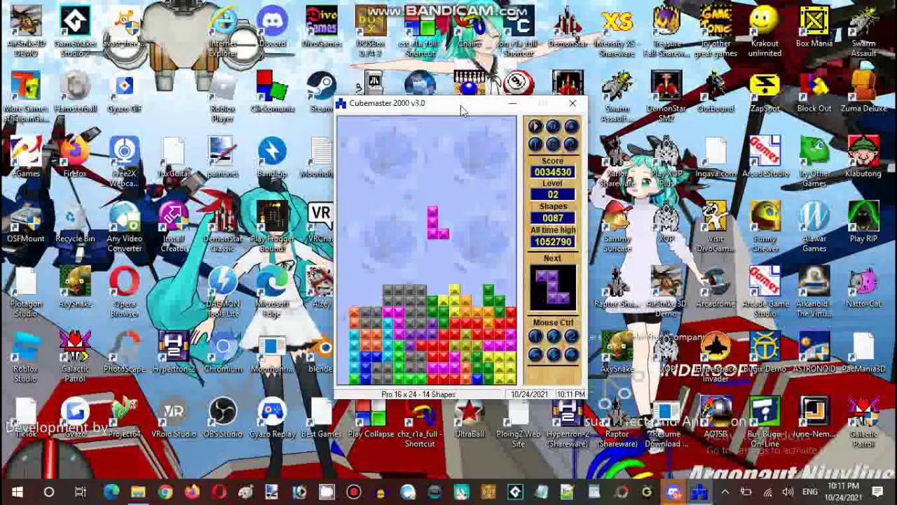
key(Down)
- Drop the rotated purple Z-piece on the stack and the green bar at the left
key(Down)
key(Left)
key(Left)
key(Left)
key(Up)
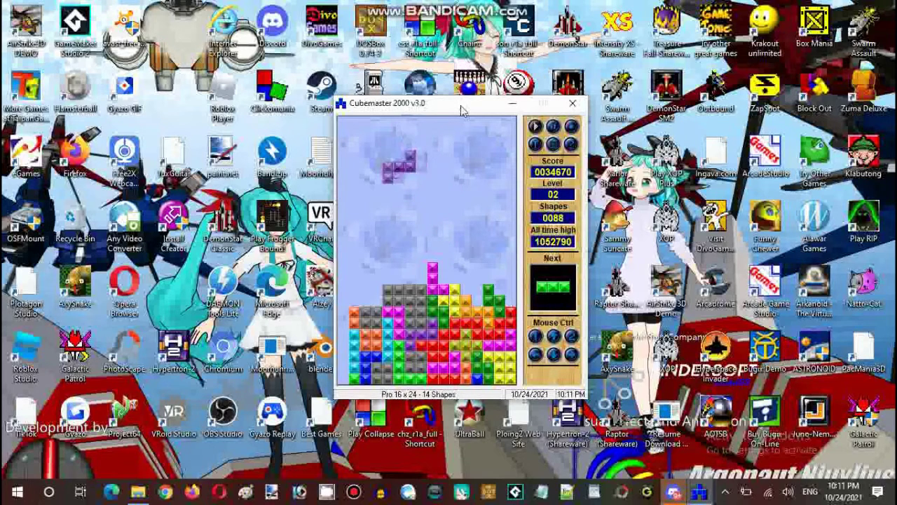
key(Down)
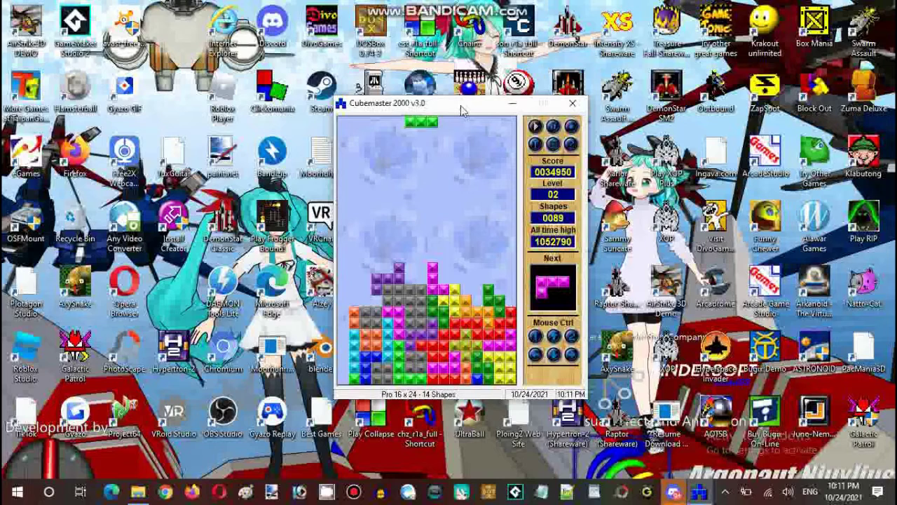
key(Left)
key(Left)
key(Left)
key(Left)
key(Down)
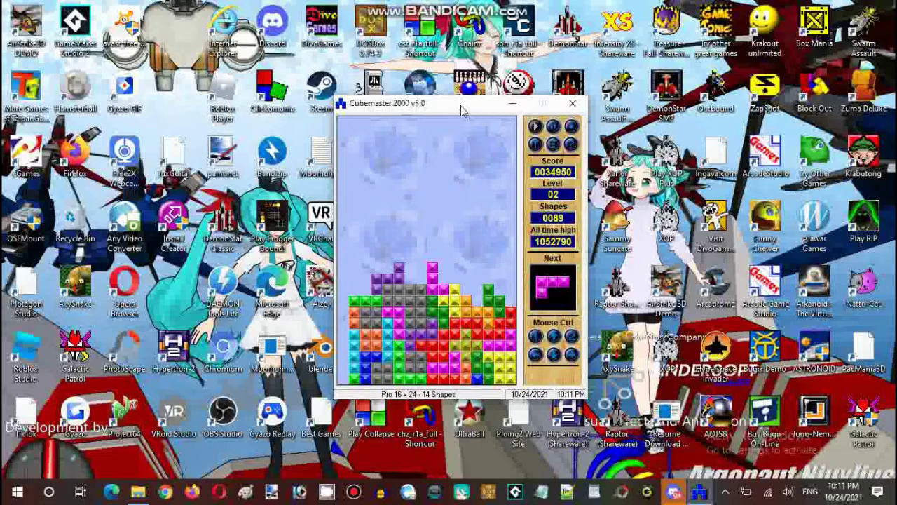
key(Down)
- Lock the rotated magenta piece on the left stack and turn the green bar upright
key(Right)
key(Right)
key(Up)
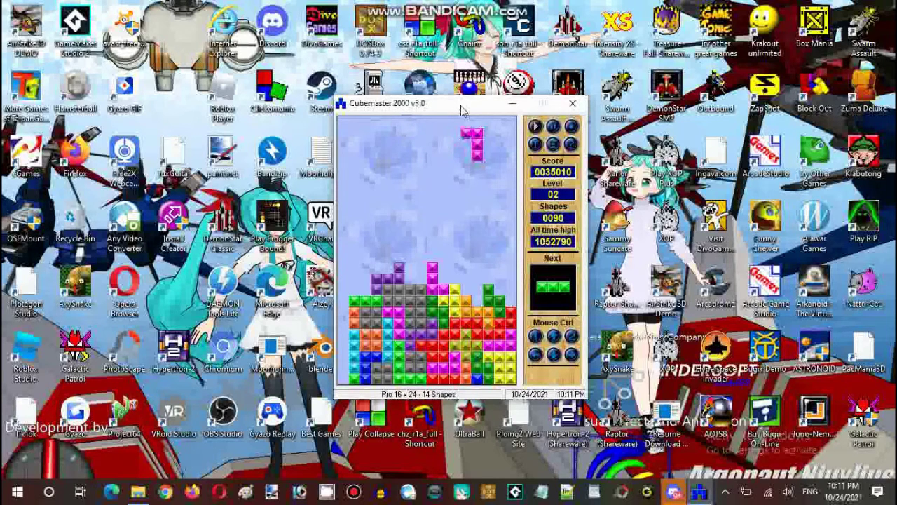
key(Left)
key(Left)
key(Left)
key(Up)
key(Down)
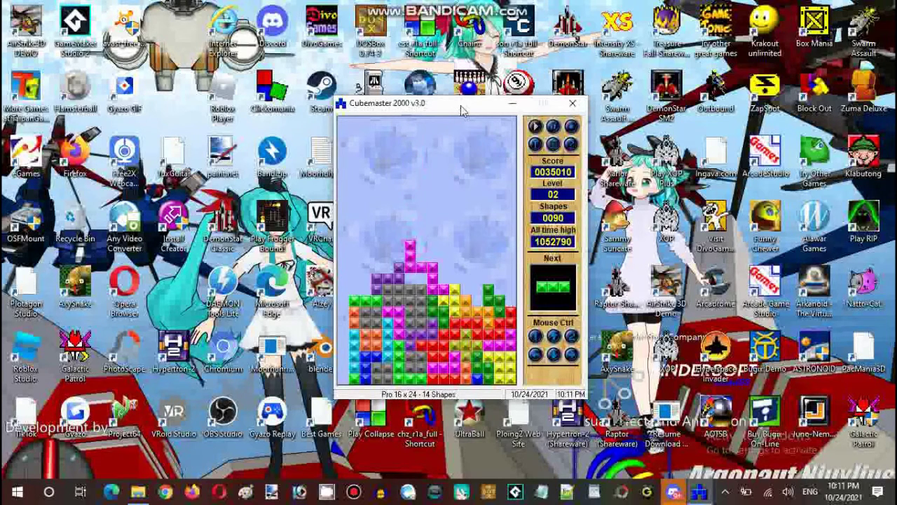
key(Down)
key(Up)
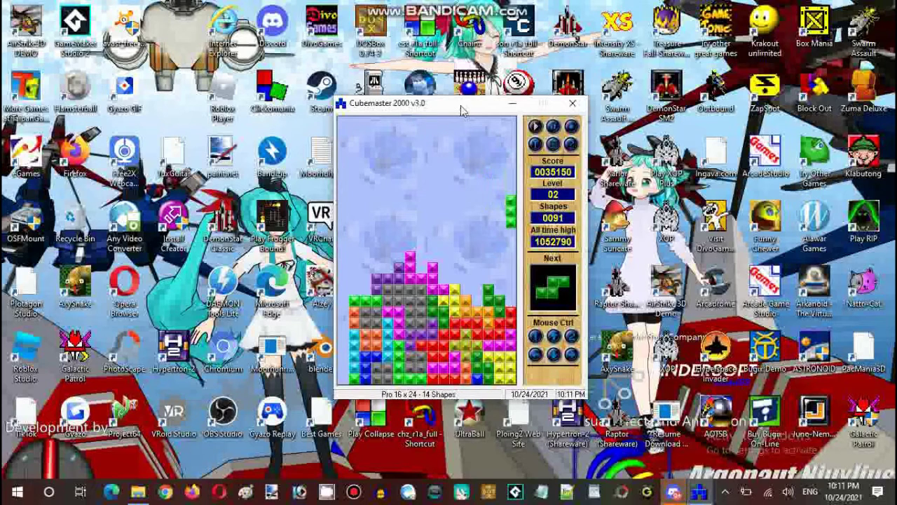
- Drop the upright green bar one column left and send the green S piece down the right edge
key(Left)
key(Left)
key(Down)
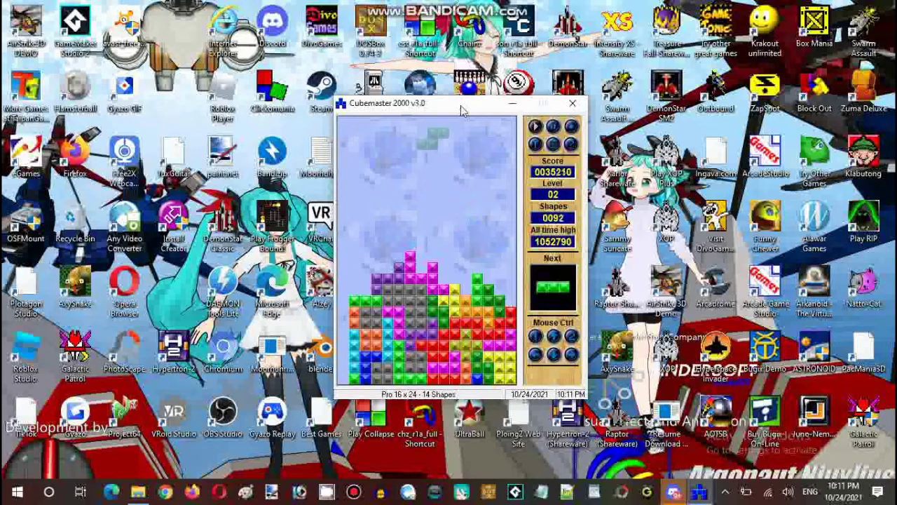
key(Right)
key(Right)
key(Right)
key(Up)
key(Right)
key(Right)
key(Down)
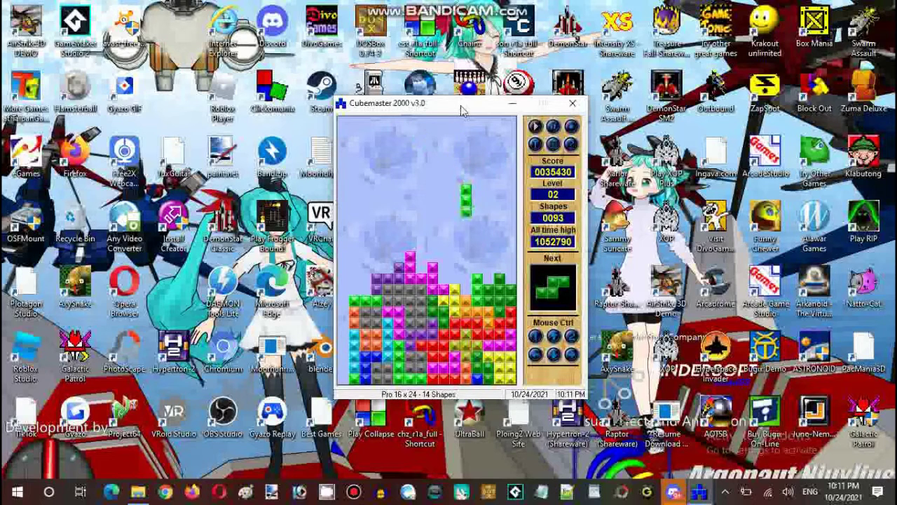
- Land the upright green S piece, then drop the cyan bar into the left gap
key(Down)
key(Right)
key(Right)
key(Right)
key(Up)
key(Right)
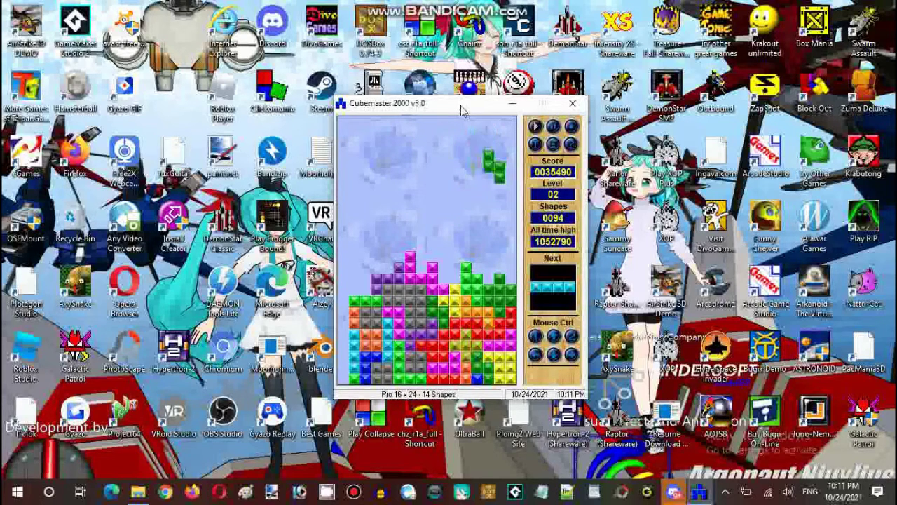
key(Down)
key(Left)
key(Left)
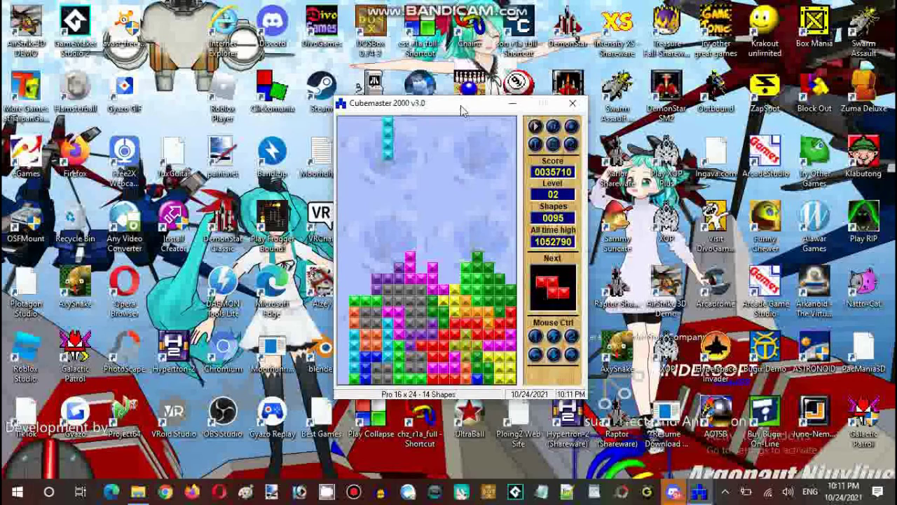
key(Left)
key(Left)
key(Left)
key(Left)
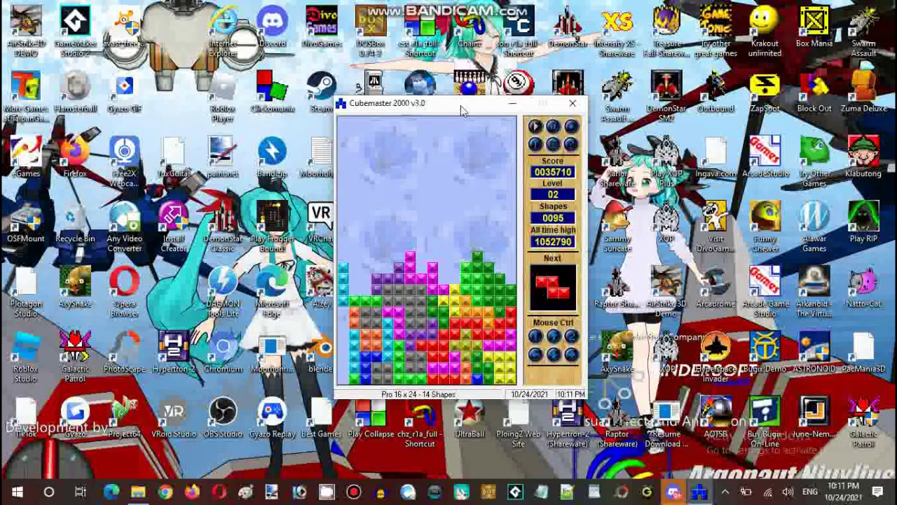
key(Down)
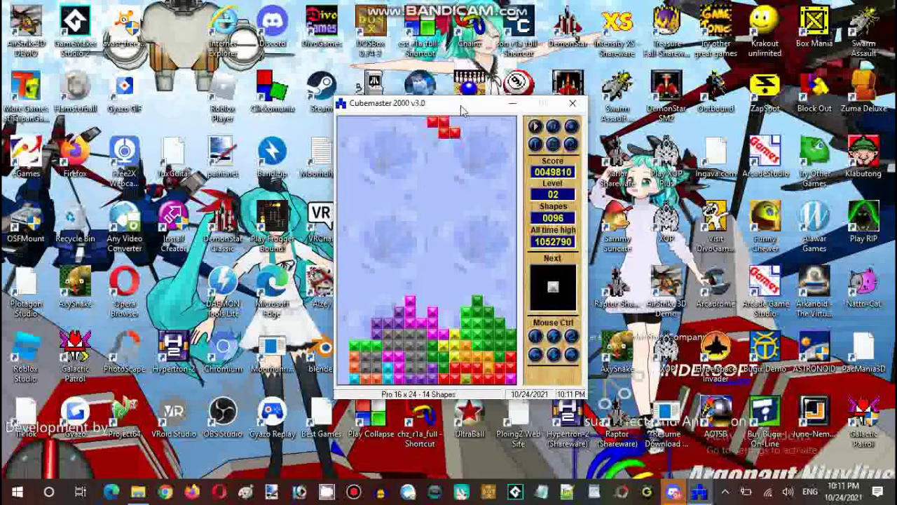
- Drop the upright red piece, the green S piece two columns left, and the purple piece
key(Up)
key(Left)
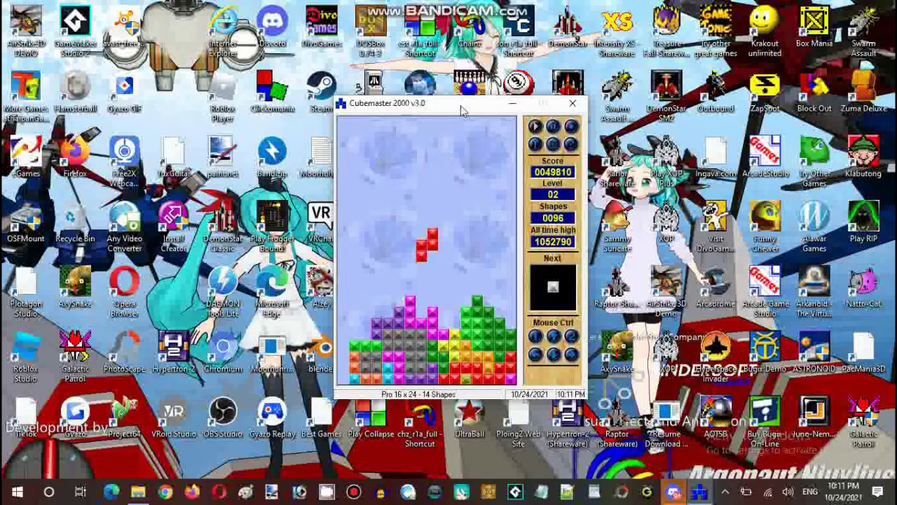
key(Down)
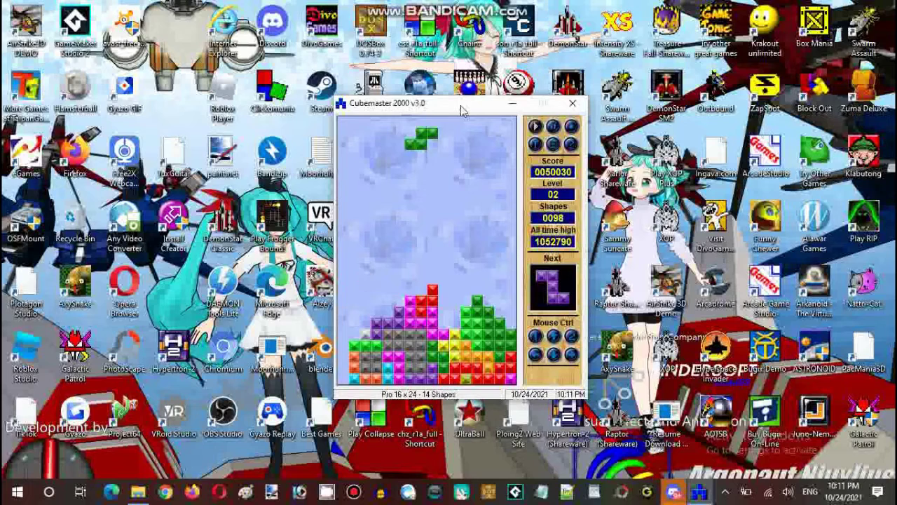
key(Left)
key(Left)
key(Down)
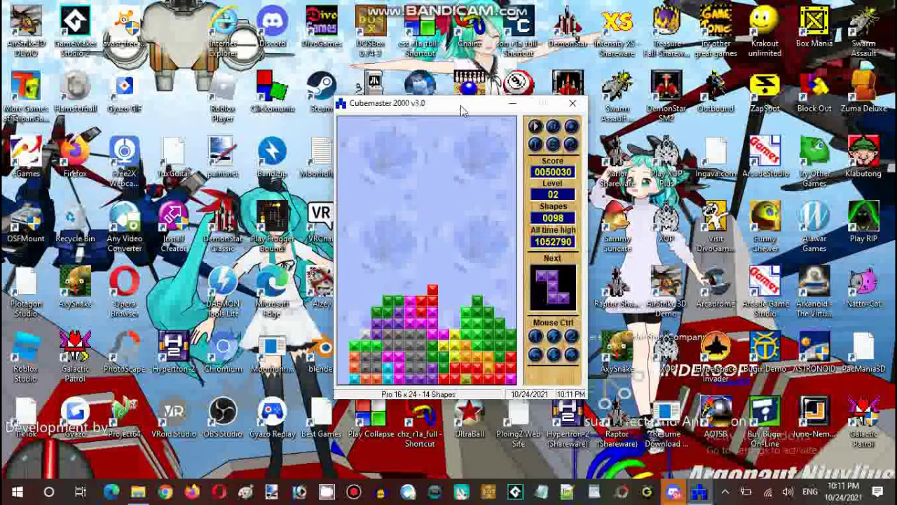
key(Left)
key(Left)
key(Left)
key(Left)
key(Down)
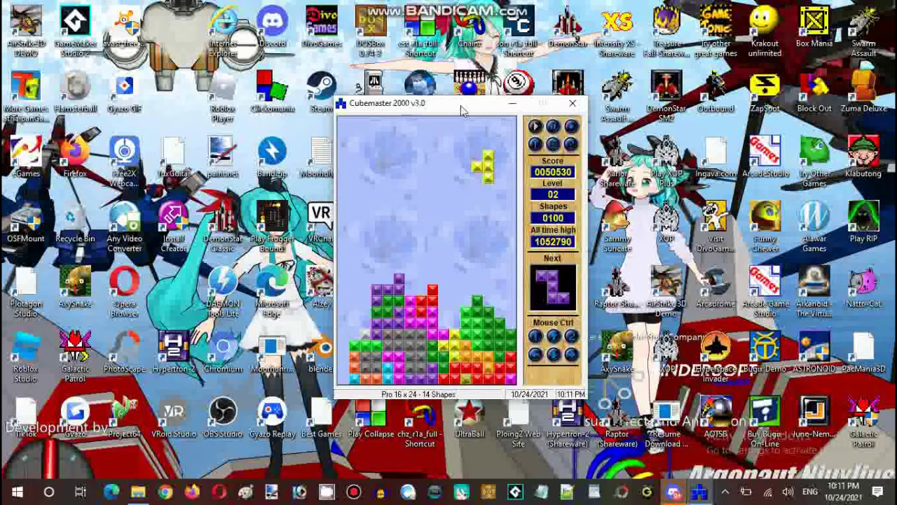
- Lock the yellow piece one column right and drop the upright purple piece further left
key(Right)
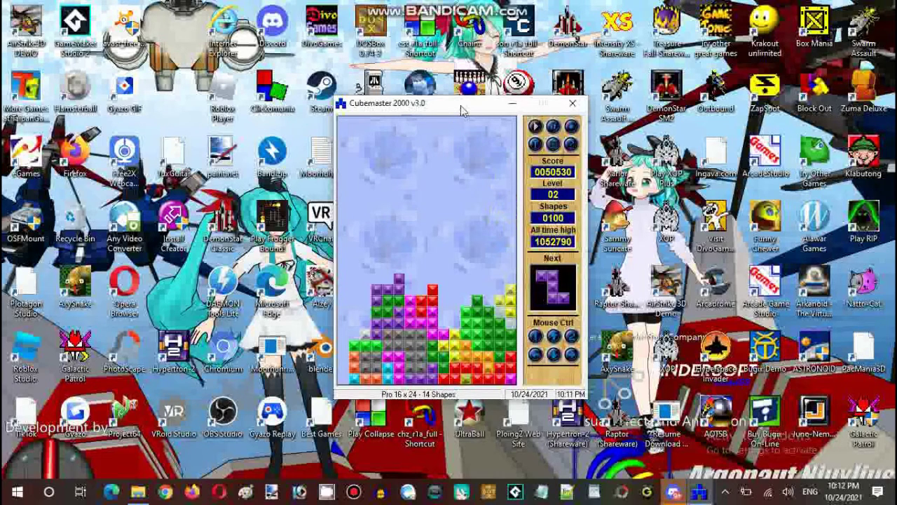
key(Down)
key(Right)
key(Right)
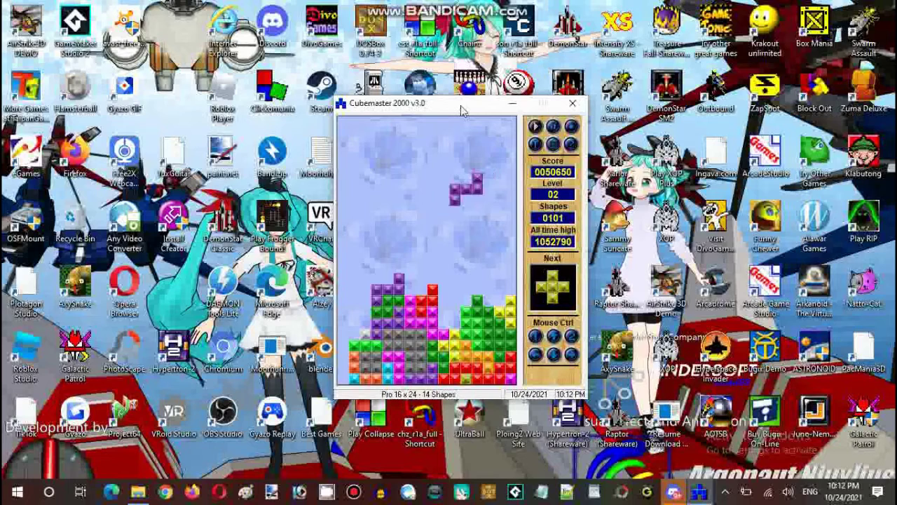
key(Left)
key(Left)
key(Left)
key(Left)
key(Up)
key(Left)
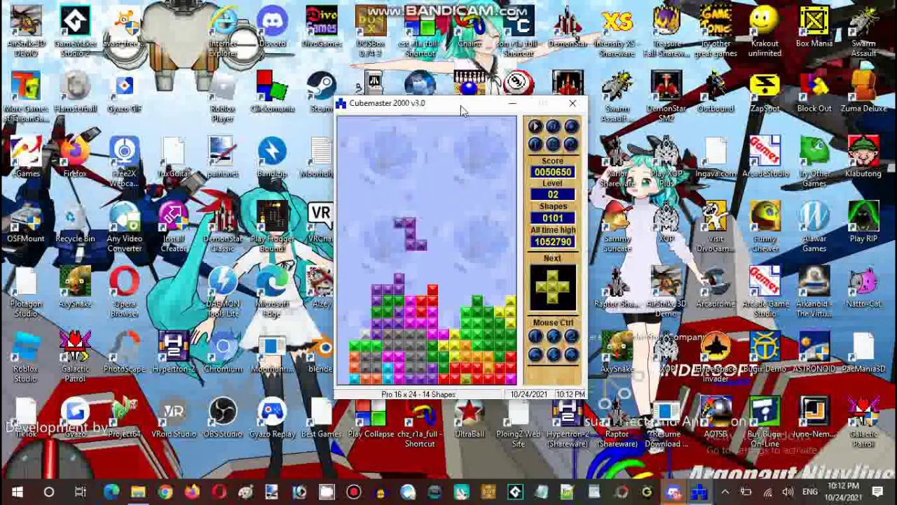
key(Down)
key(Right)
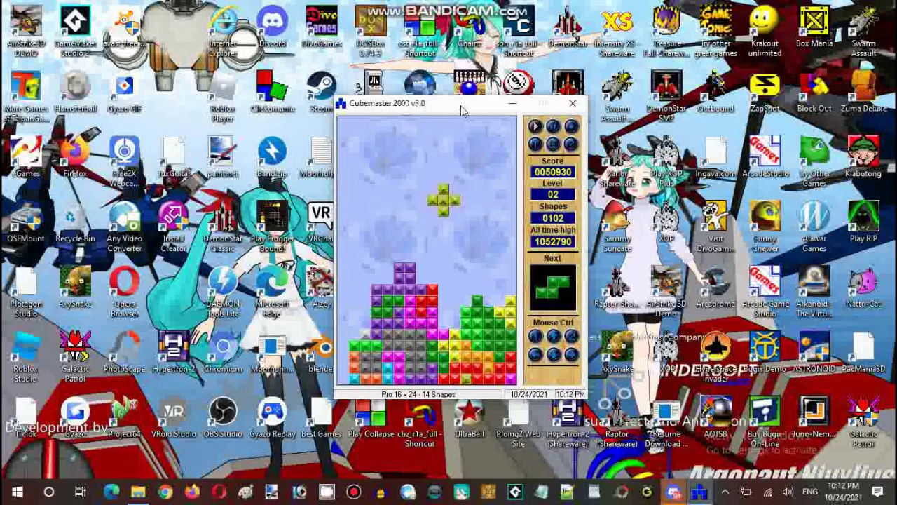
- Drop the yellow plus piece at the far right and the orange piece against the right wall
key(Left)
key(Left)
key(Left)
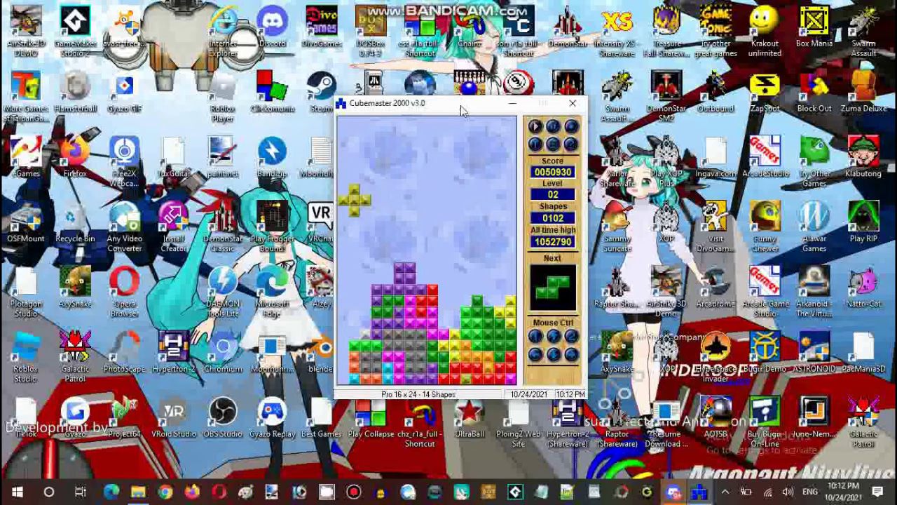
key(Right)
key(Right)
key(Right)
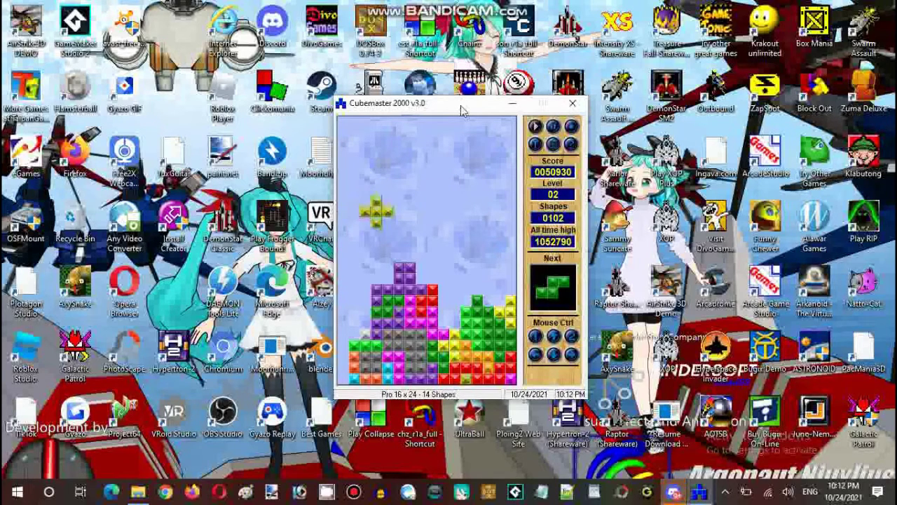
key(Right)
key(Right)
key(Right)
key(Right)
key(Right)
key(Right)
key(Right)
key(Right)
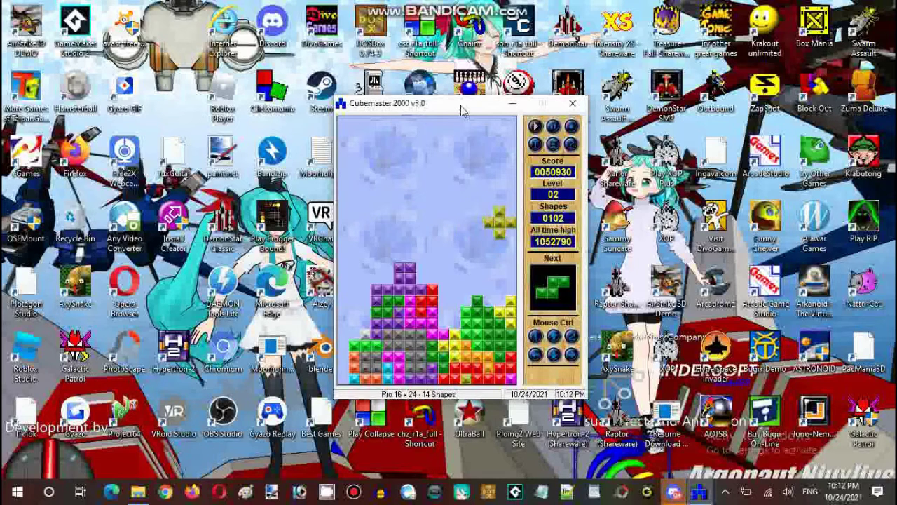
key(Right)
key(Down)
key(Right)
key(Right)
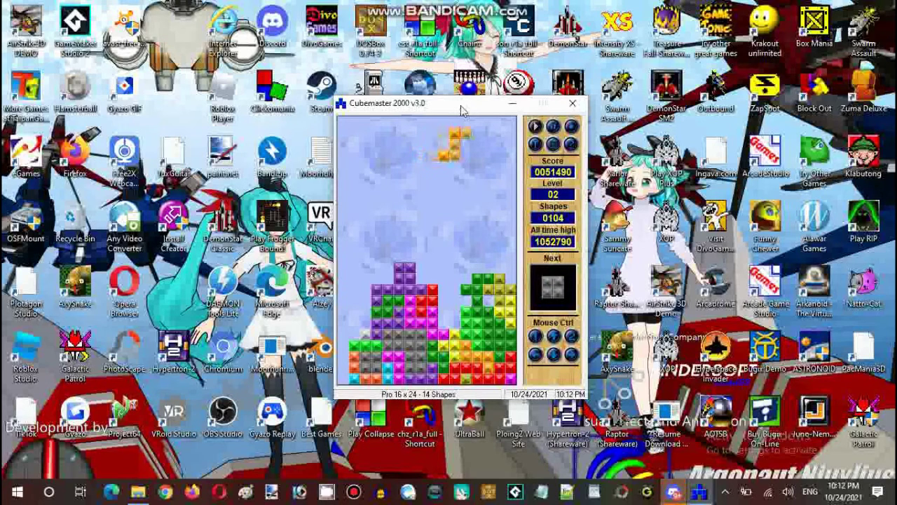
key(Right)
key(Right)
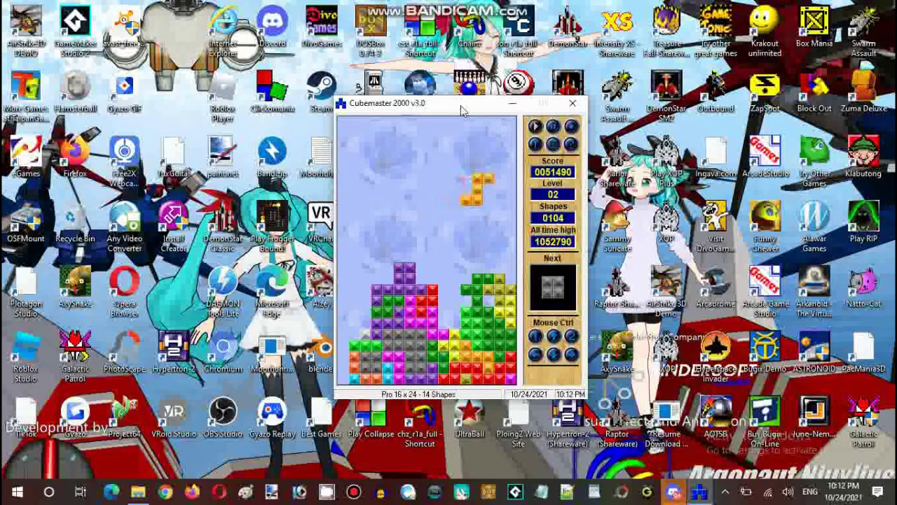
key(Right)
key(Right)
key(Right)
key(Down)
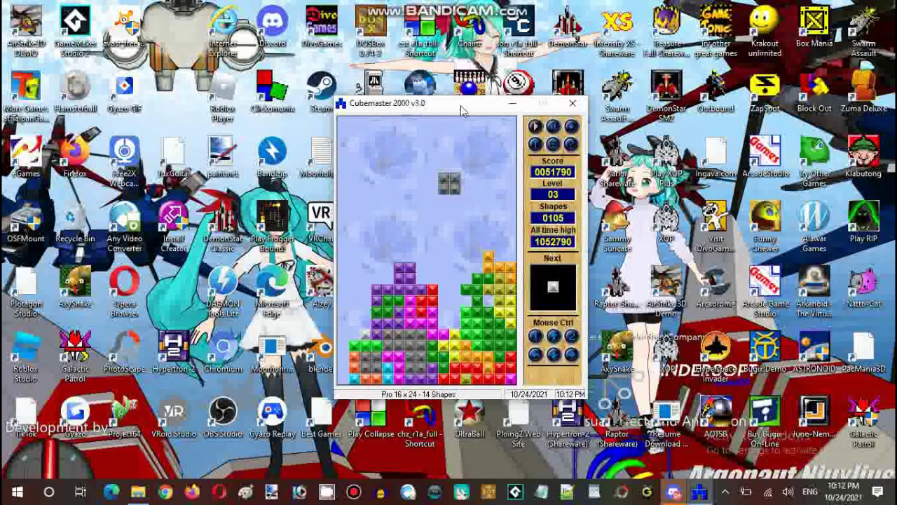
- Drop the grey square, the rotated blue piece, another grey square and the green plus piece
key(Left)
key(Down)
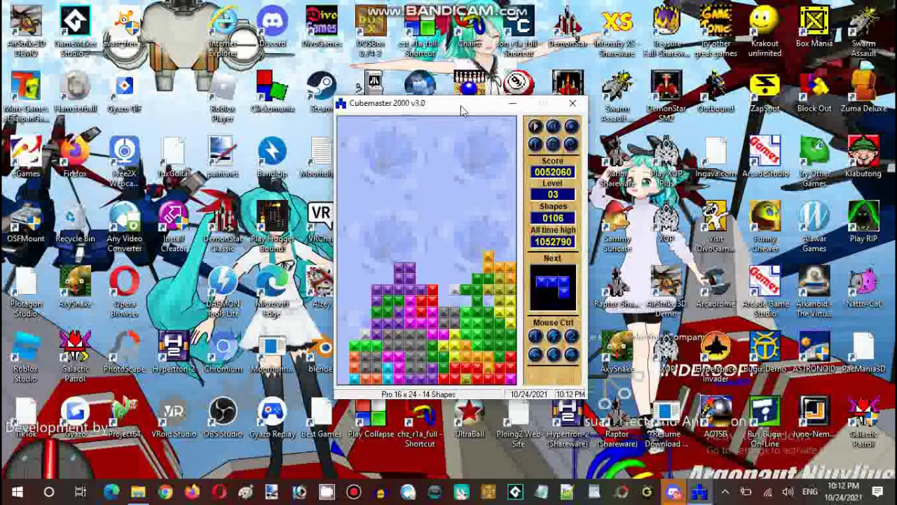
key(Up)
key(Down)
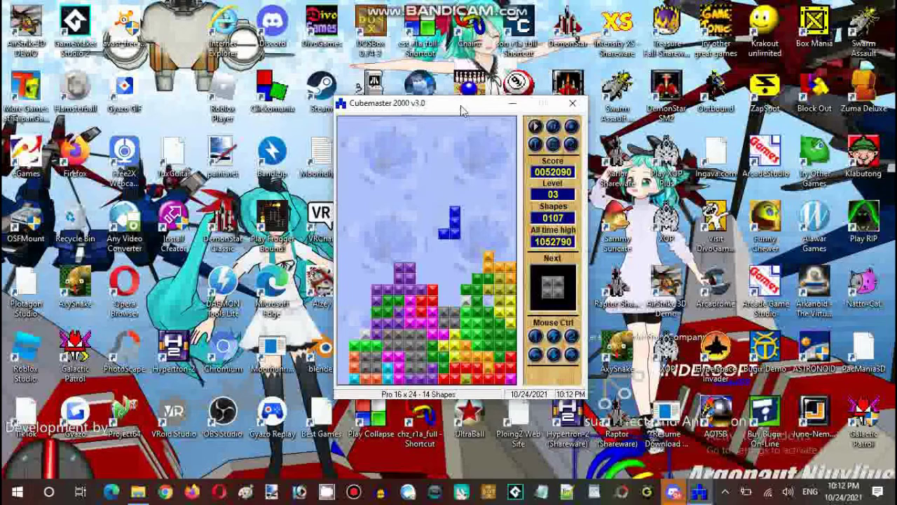
key(Down)
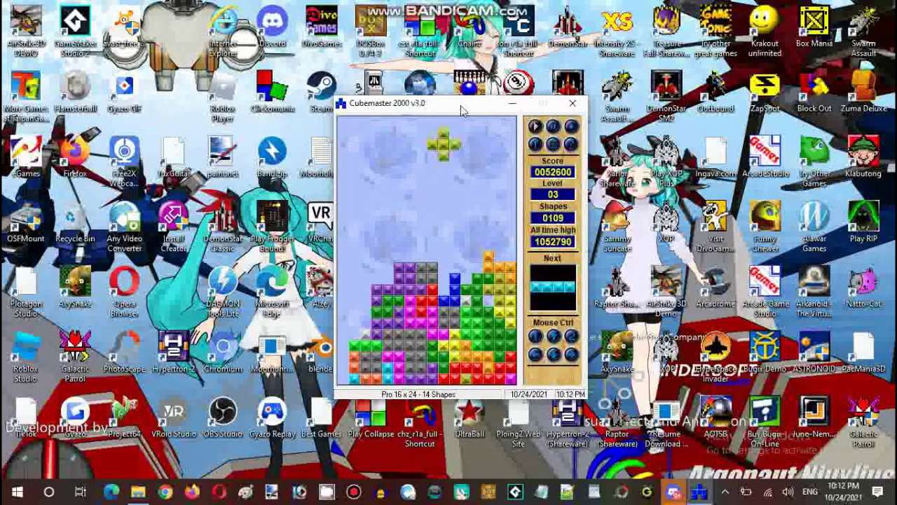
key(Right)
key(Right)
key(Down)
- Drop the upright cyan bar at the left to clear lines
key(Left)
key(Left)
key(Up)
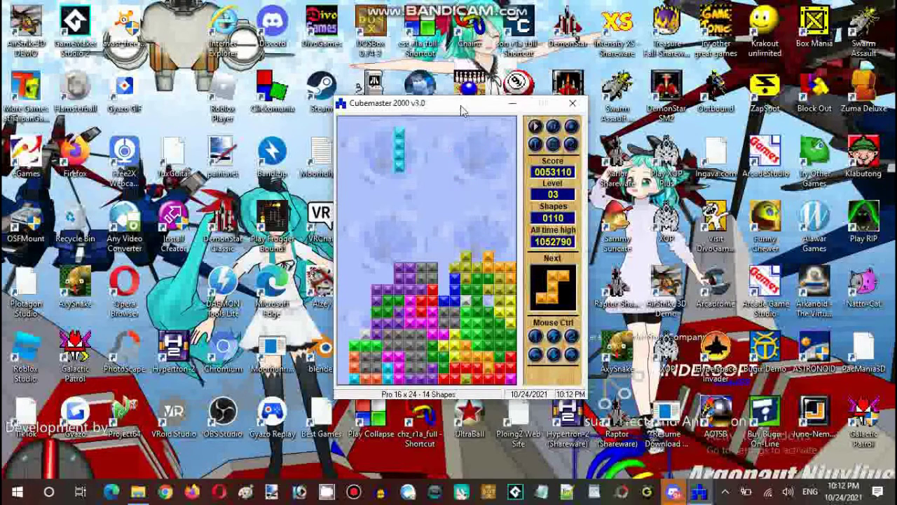
key(Left)
key(Left)
key(Left)
key(Left)
key(Left)
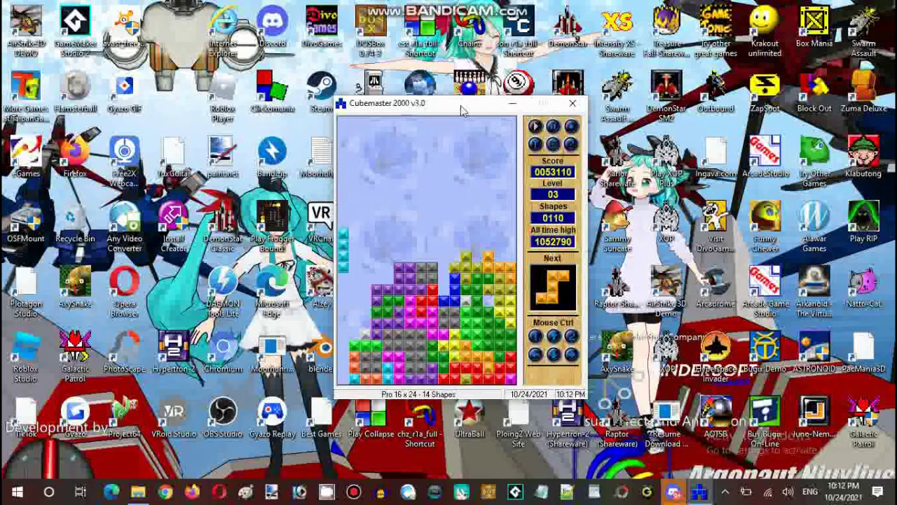
key(Down)
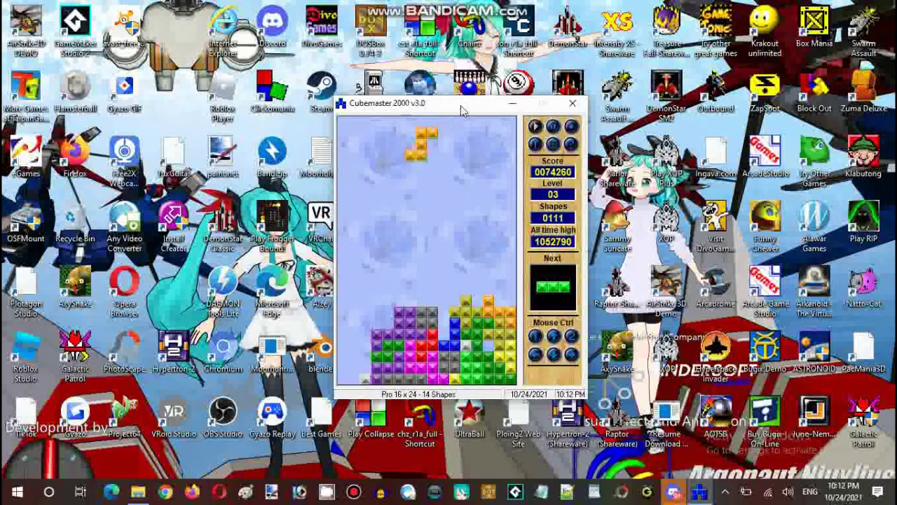
- Turn the orange piece upright at the left, shift it right, and lock it into the stack
key(Left)
key(Left)
key(Left)
key(Left)
key(Left)
key(Up)
key(Left)
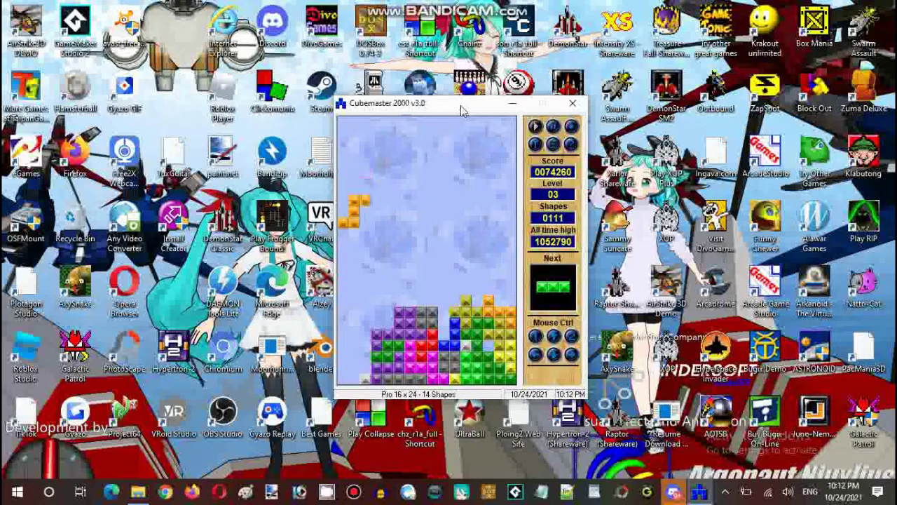
key(Right)
key(Right)
key(Right)
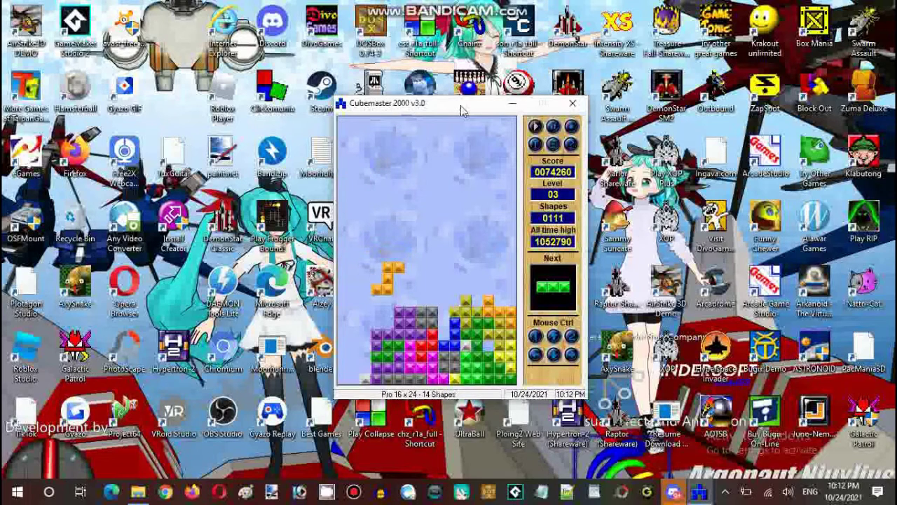
key(Down)
- Drop the upright green bar and shift the next vertical green piece one column left
key(Up)
key(Down)
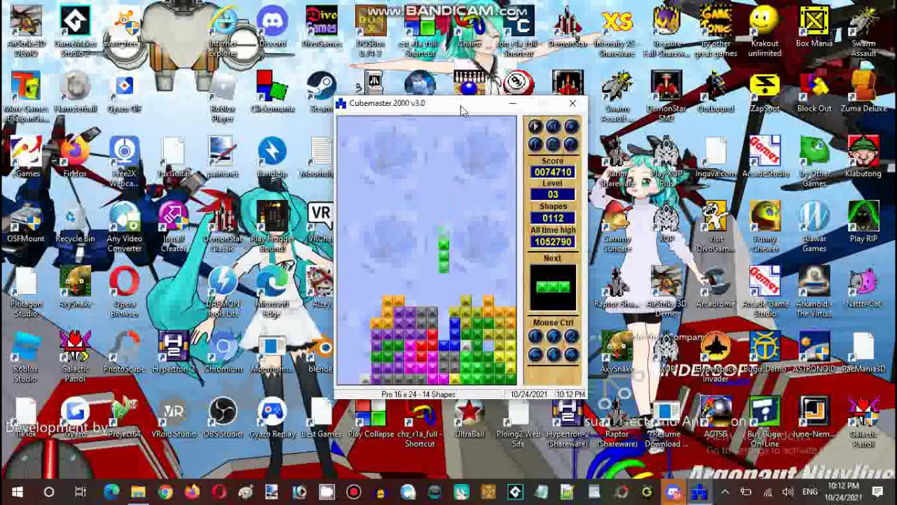
key(Down)
key(Up)
key(Left)
key(Left)
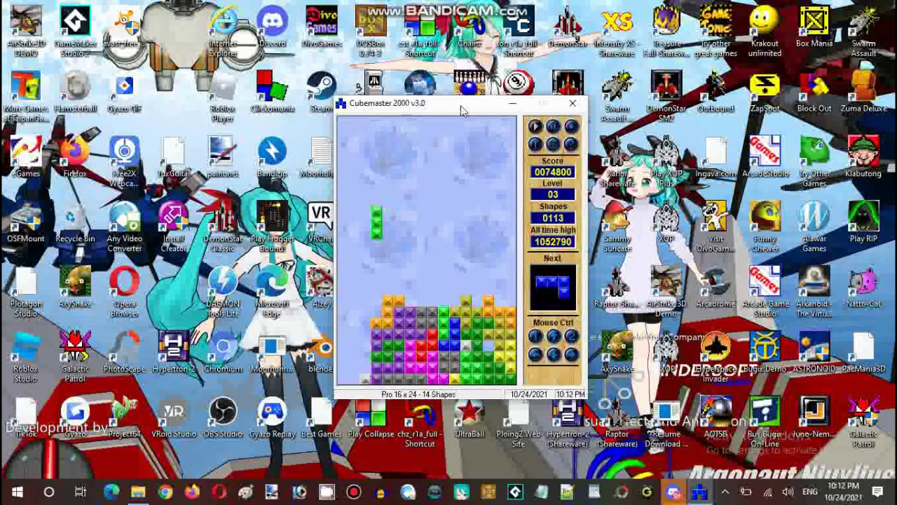
key(Left)
- Drop the vertical blue piece on the left stack and the grey square into the leftmost column
key(Down)
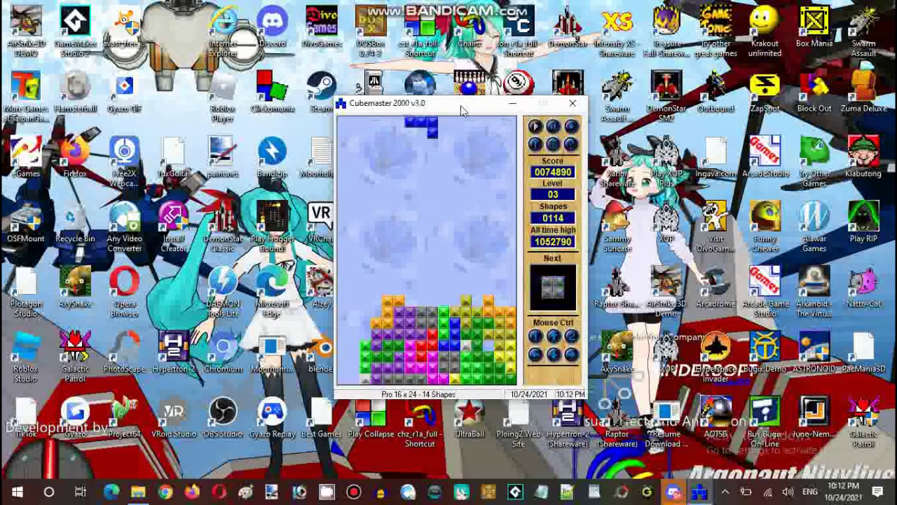
key(Left)
key(Left)
key(Left)
key(Up)
key(Down)
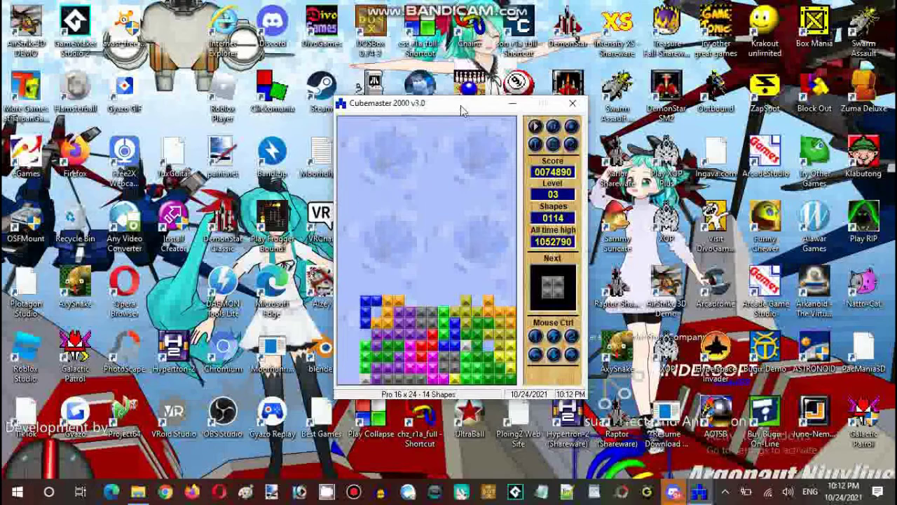
key(Left)
key(Left)
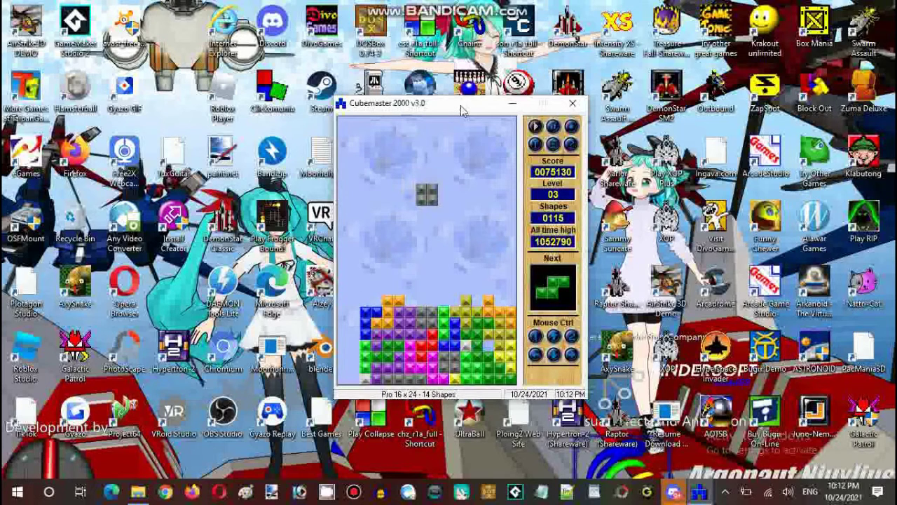
key(Left)
key(Left)
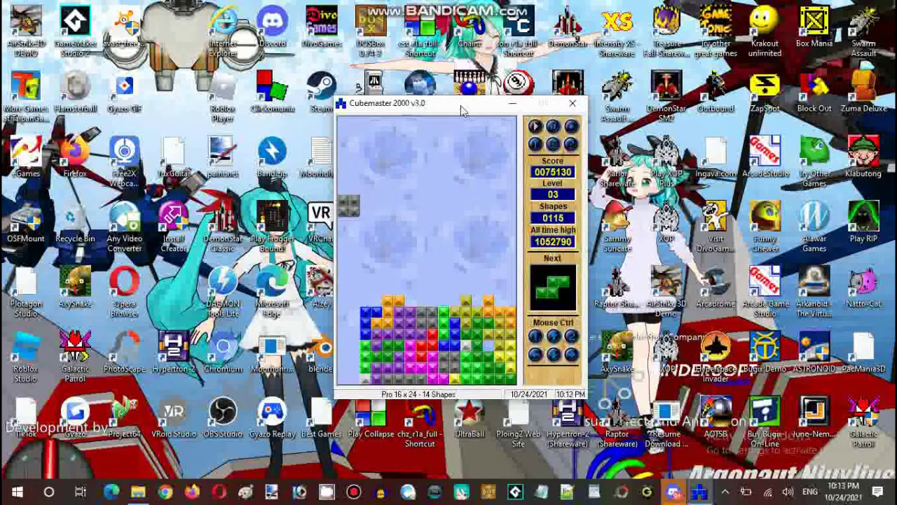
key(Down)
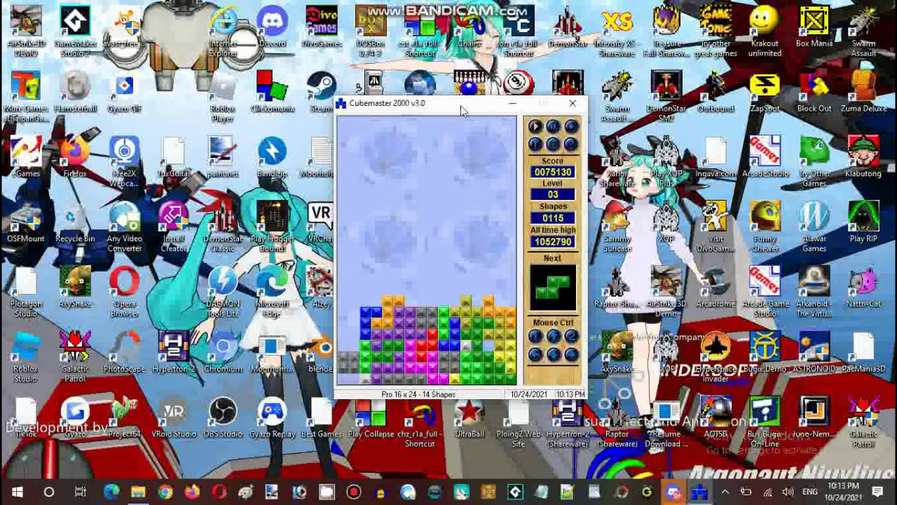
- Drop the green S piece slightly right and lock the grey square two columns left
drag(462, 106, 462, 110)
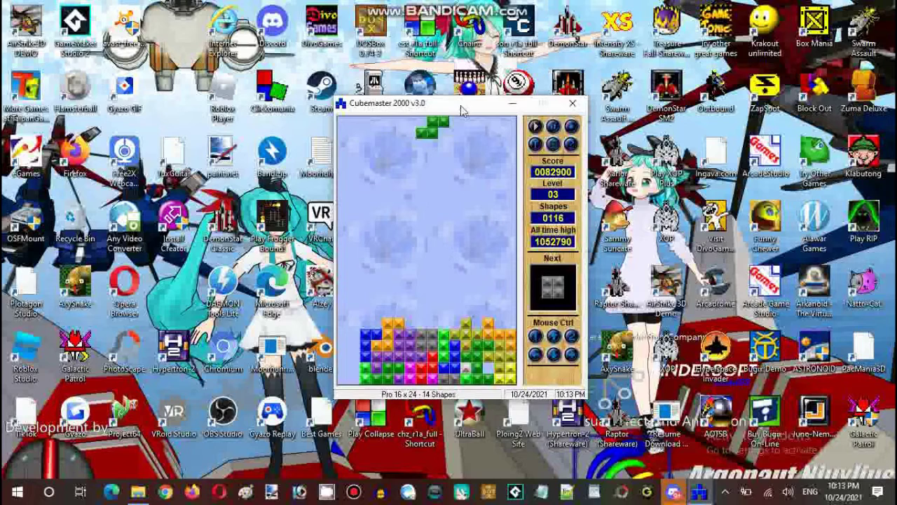
key(Right)
key(Right)
key(Down)
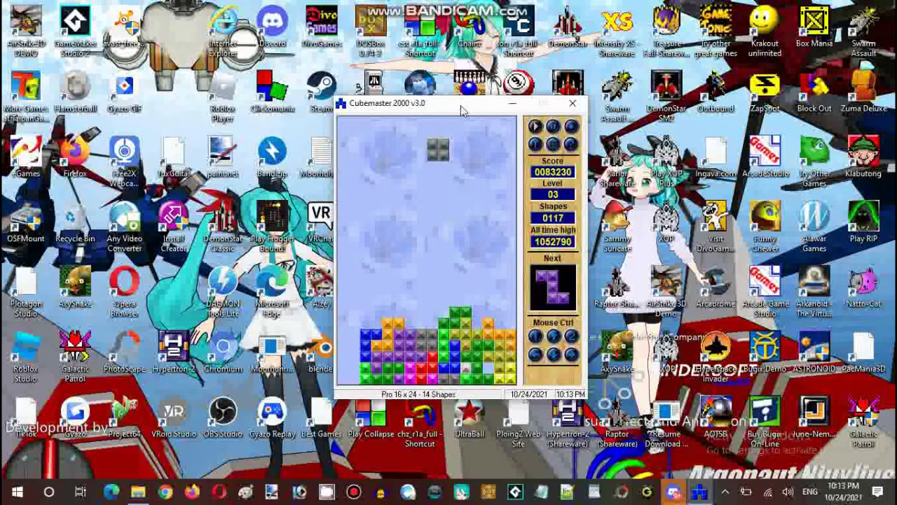
key(Left)
key(Left)
key(Down)
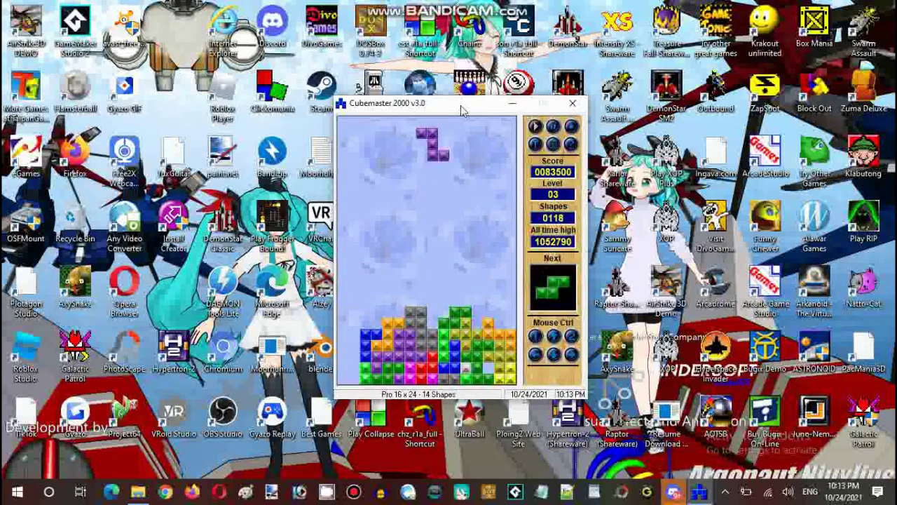
- Lock the twice-rotated purple piece on the left stack and shift the green S piece three columns right
key(Up)
key(Left)
key(Left)
key(Up)
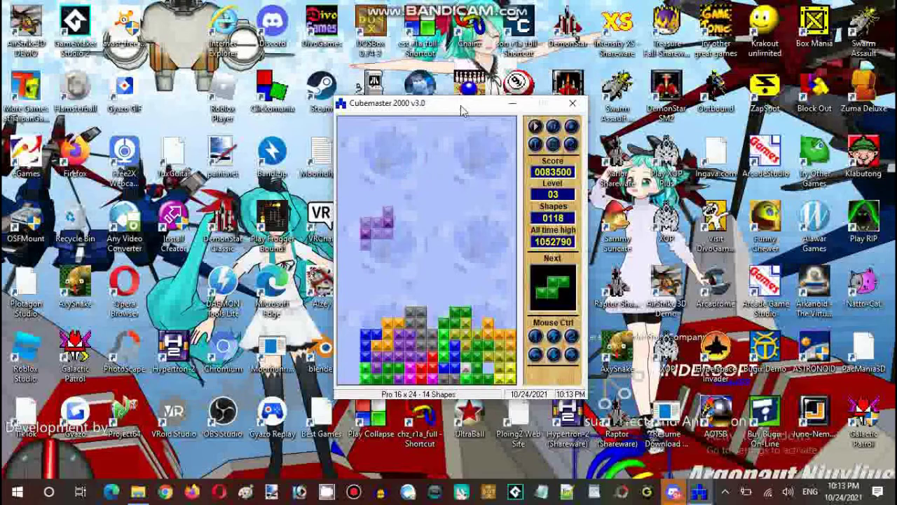
key(Left)
key(Down)
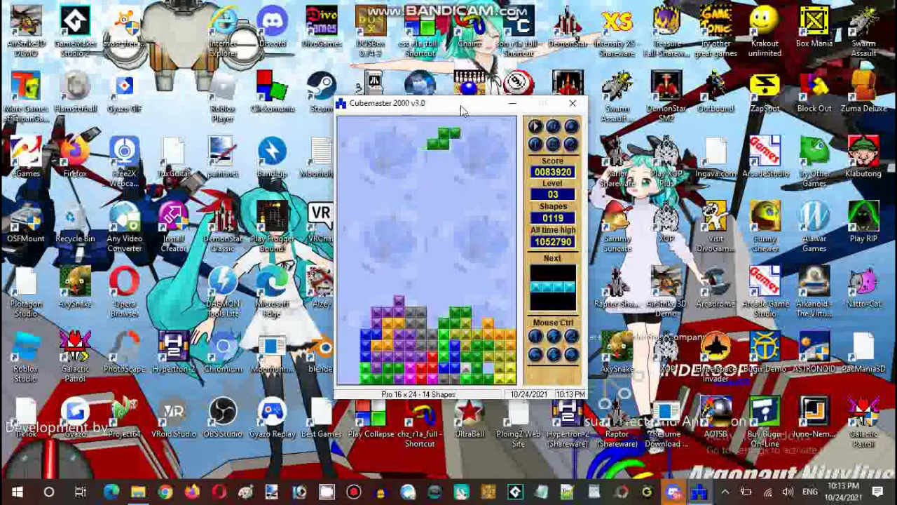
key(Right)
key(Right)
key(Right)
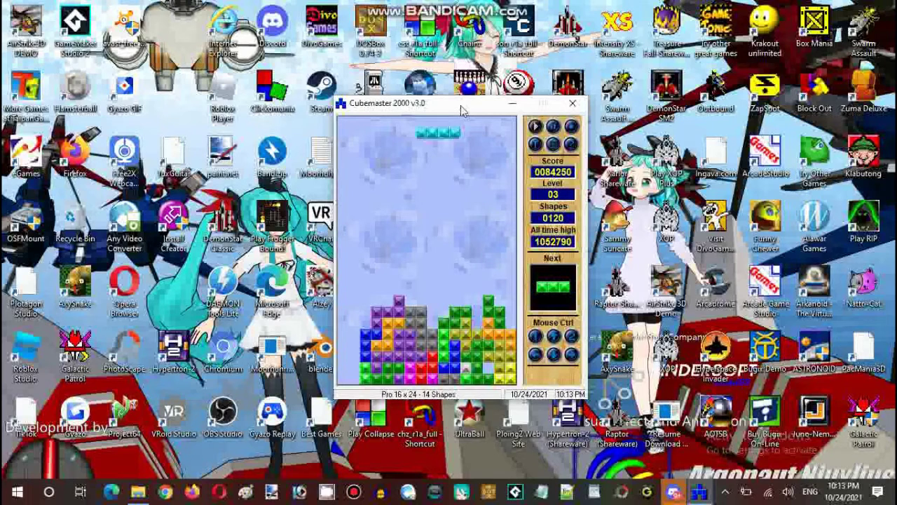
- Drop the upright cyan bar at the left edge
key(Up)
key(Left)
key(Left)
key(Left)
key(Left)
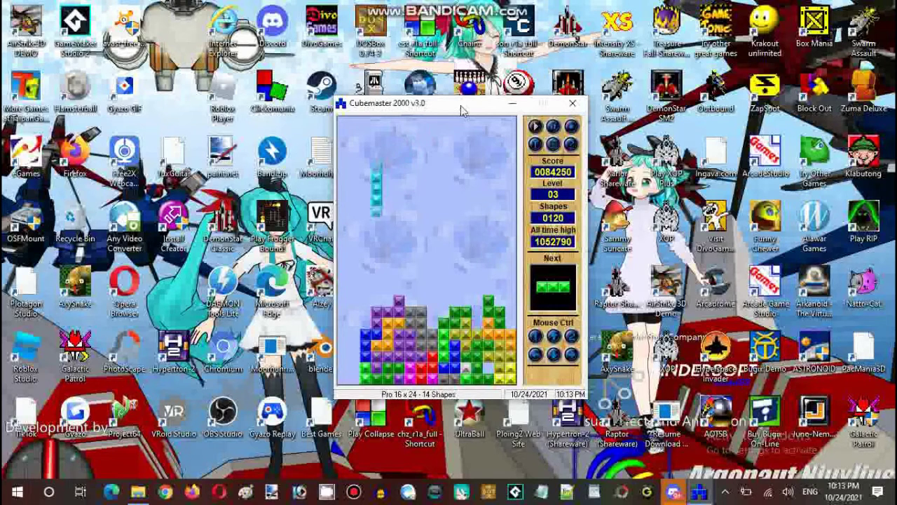
key(Left)
key(Left)
key(Down)
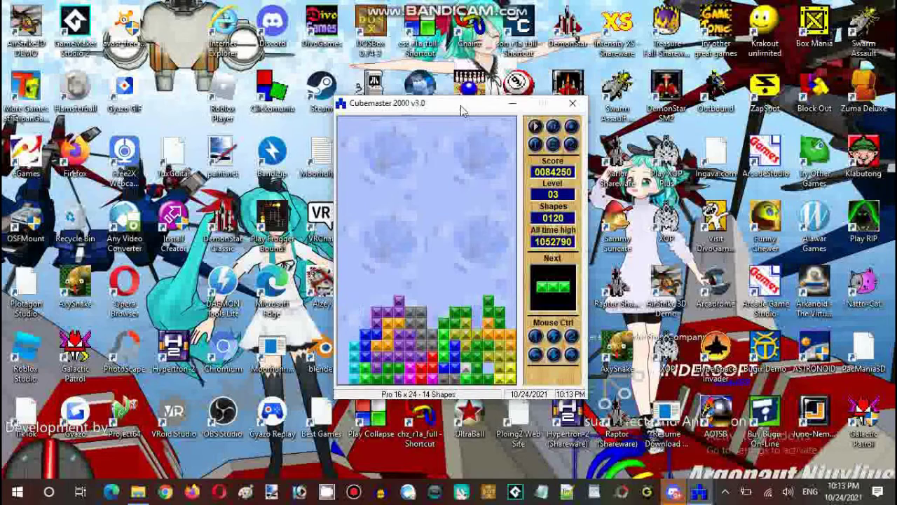
- Steer the vertical green bar left, drop the grey piece, and land the red piece in the right column
key(Up)
key(Left)
key(Left)
key(Left)
key(Left)
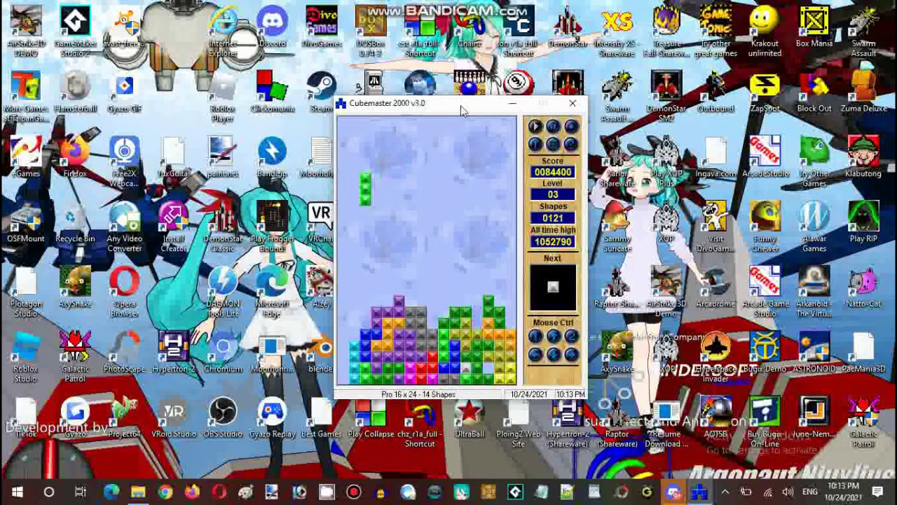
key(Left)
key(Right)
key(Right)
key(Left)
key(Left)
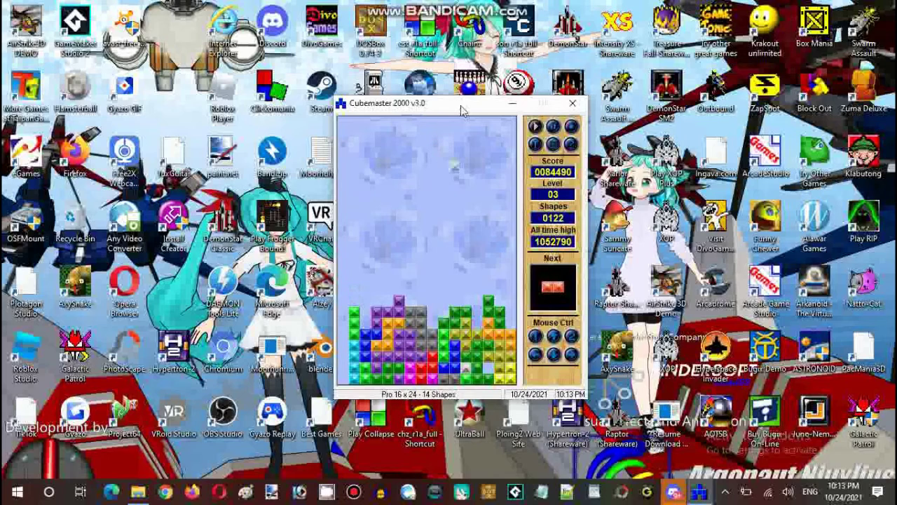
key(Down)
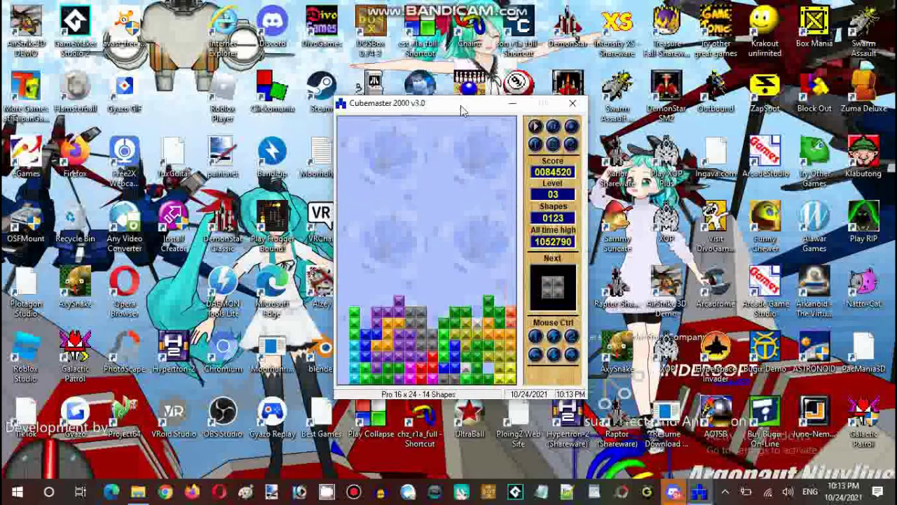
key(Down)
- Drop the grey square and magenta piece on the left, land the rotated green S piece, and rotate the purple piece
key(Left)
key(Down)
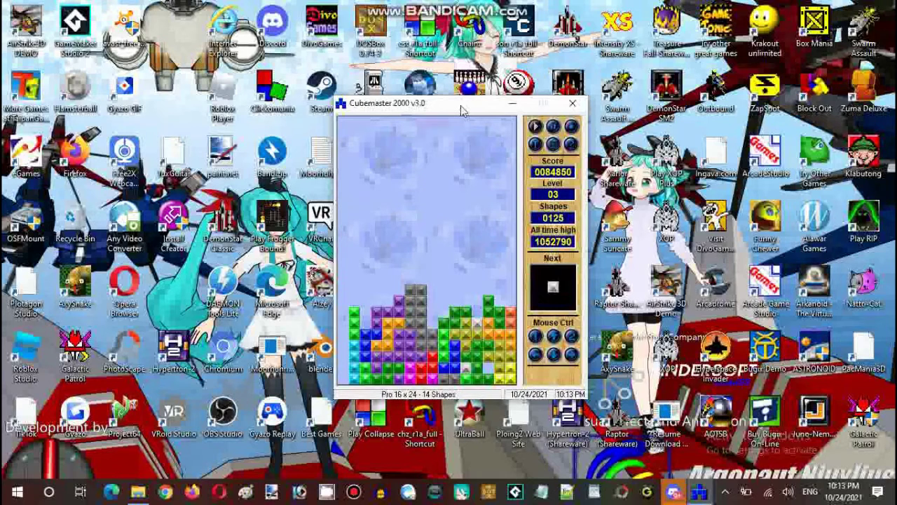
key(Left)
key(Left)
key(Left)
key(Down)
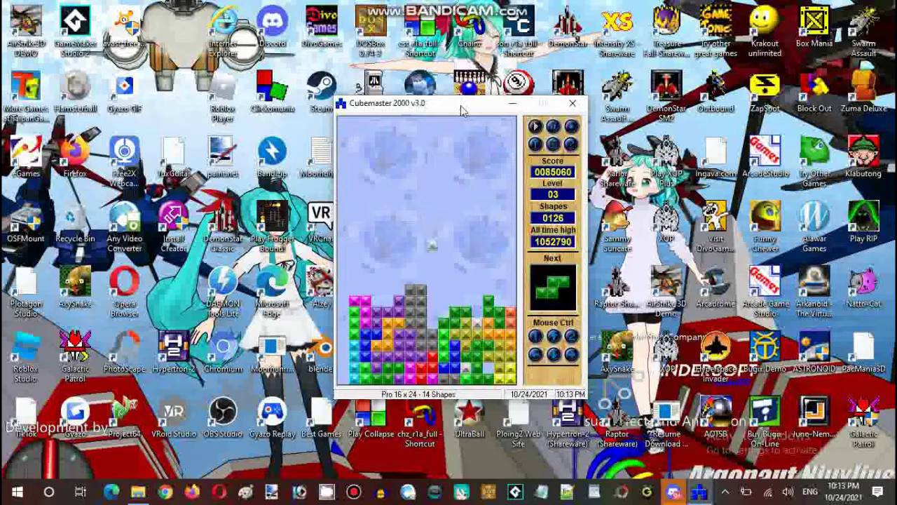
key(Down)
key(Right)
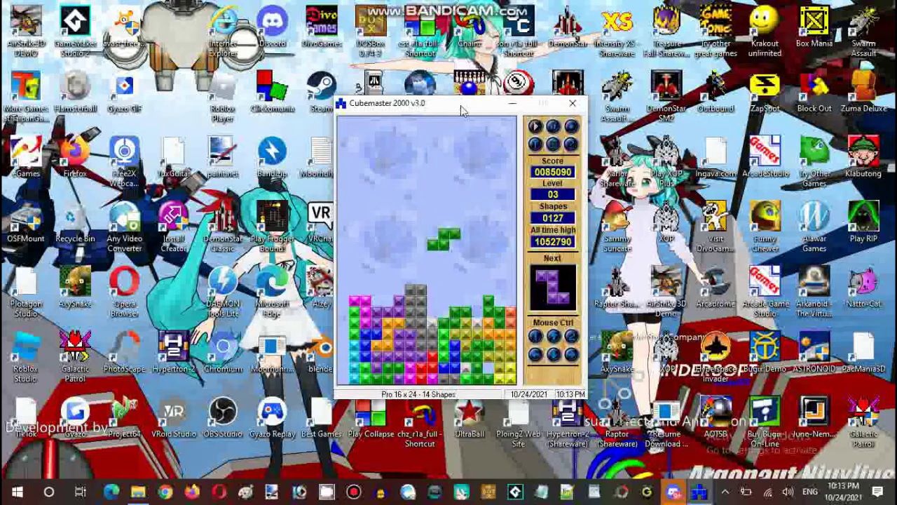
key(Down)
key(Up)
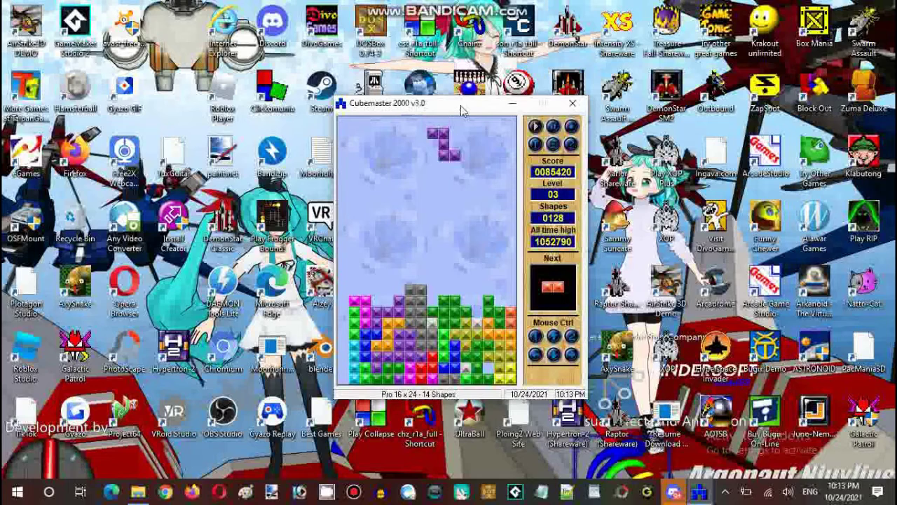
key(Up)
- Drop the purple and orange pieces, then rotate and drop the teal piece at the right
key(Down)
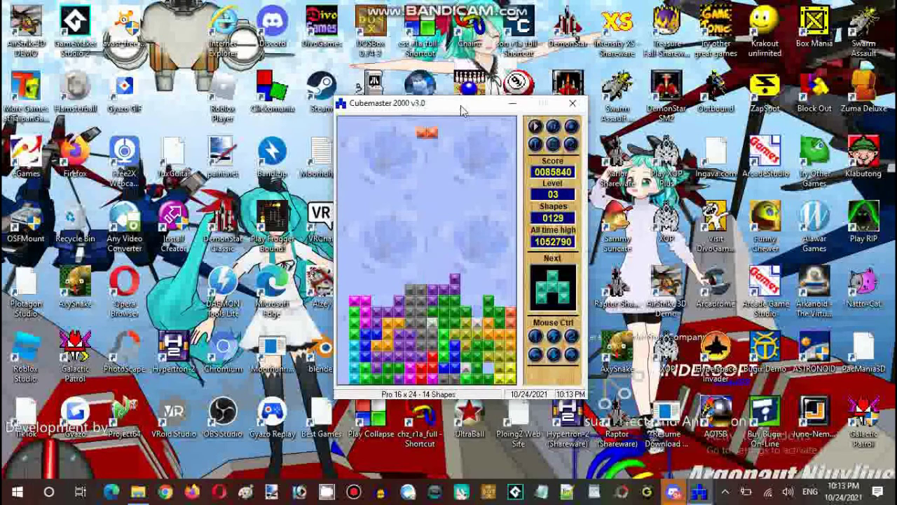
key(Right)
key(Right)
key(Right)
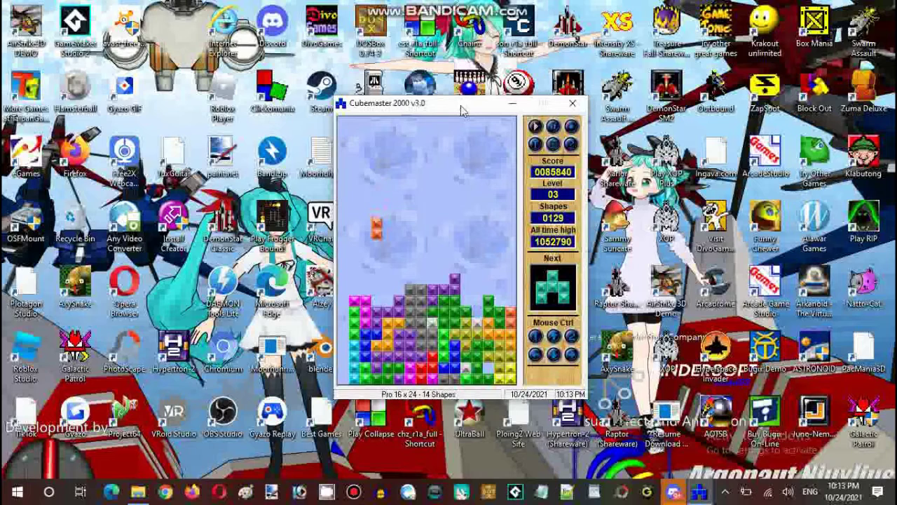
key(Down)
key(Left)
key(Left)
key(Up)
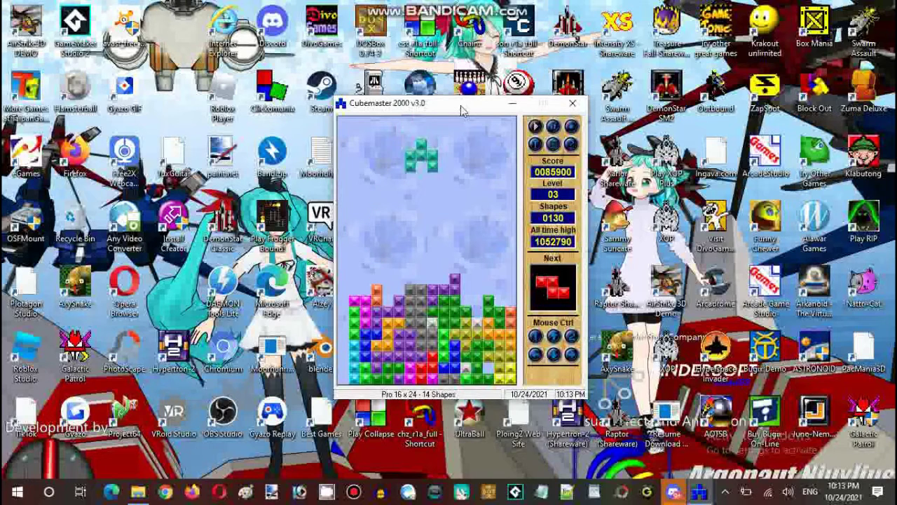
key(Right)
key(Right)
key(Right)
key(Right)
key(Right)
key(Right)
key(Right)
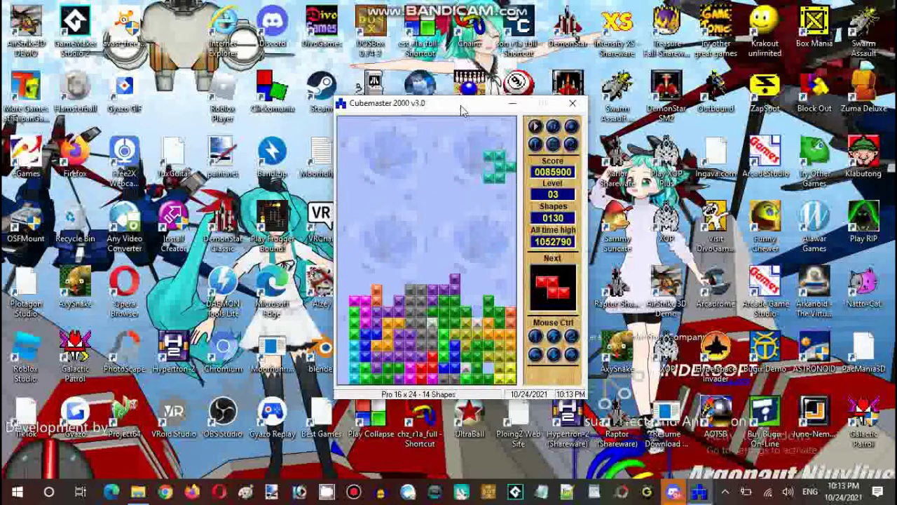
key(Down)
key(Down)
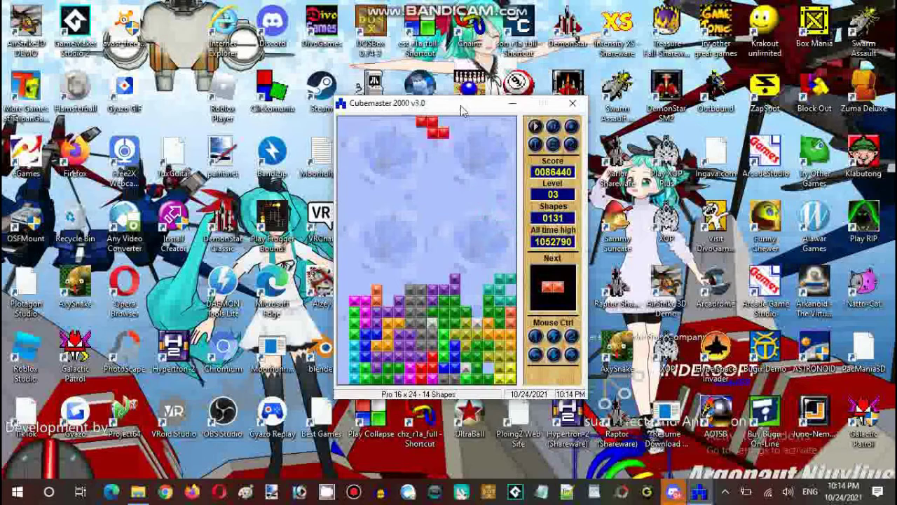
- Stand the red piece upright in the left well, then drop the orange piece to the right
key(Left)
key(Left)
key(Left)
key(Up)
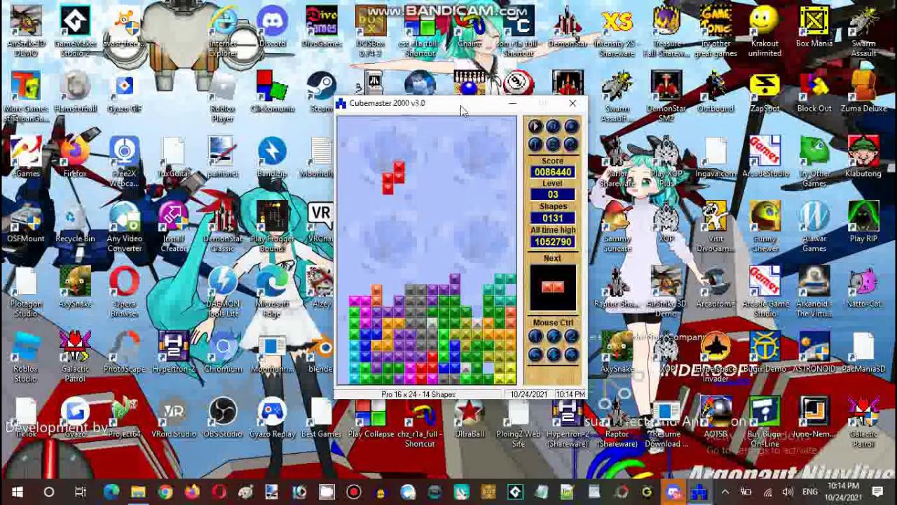
key(Down)
key(Down)
key(Right)
key(Right)
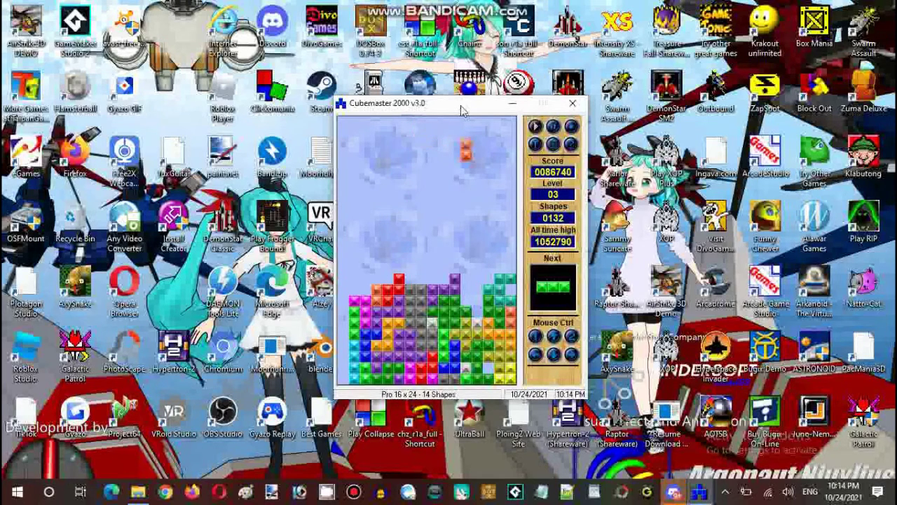
key(Right)
key(Right)
key(Down)
key(Down)
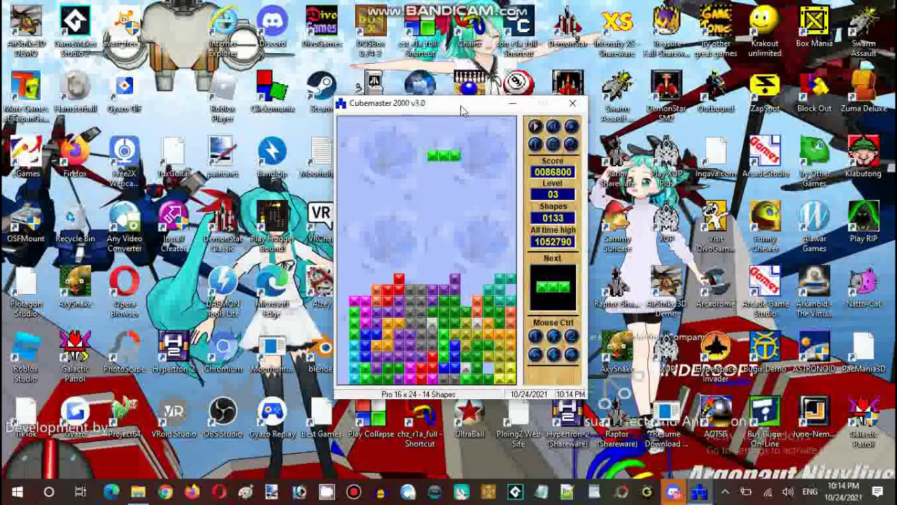
- Lay the green bar flat and drop it toward the left
key(Right)
key(Down)
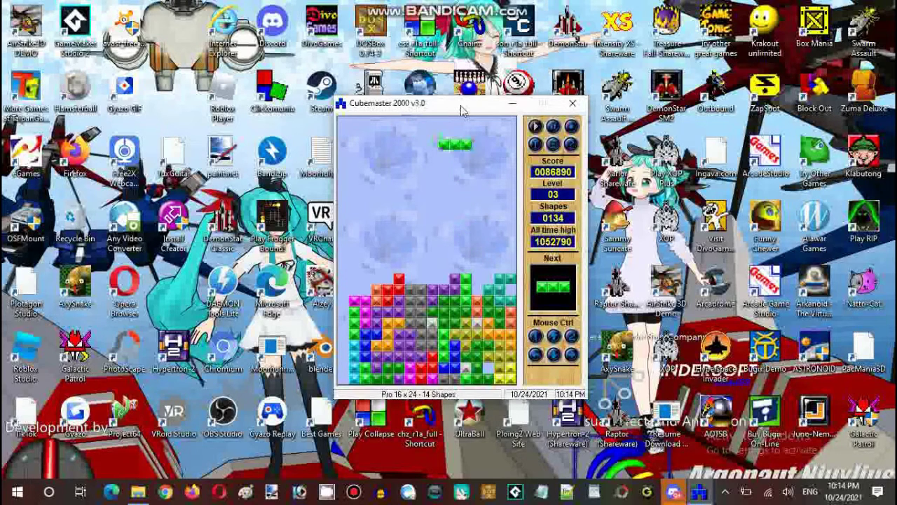
key(Up)
key(Left)
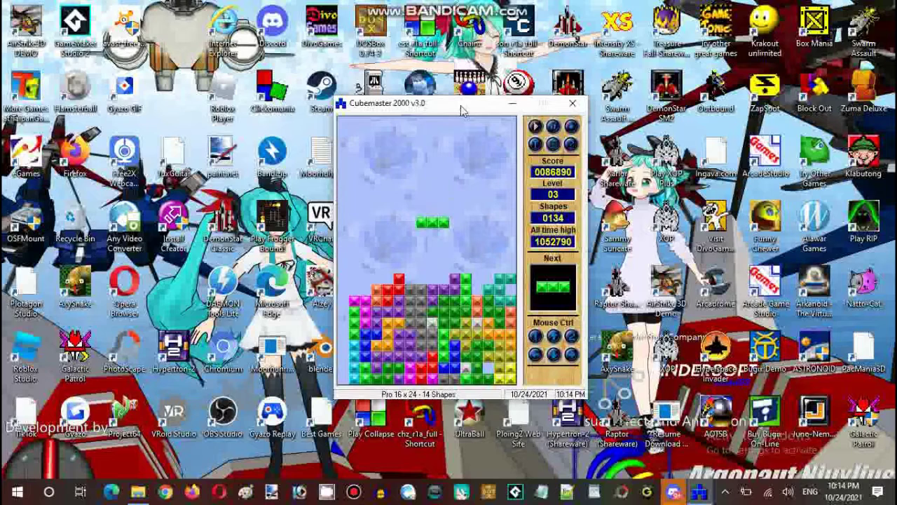
key(Down)
key(Left)
key(Left)
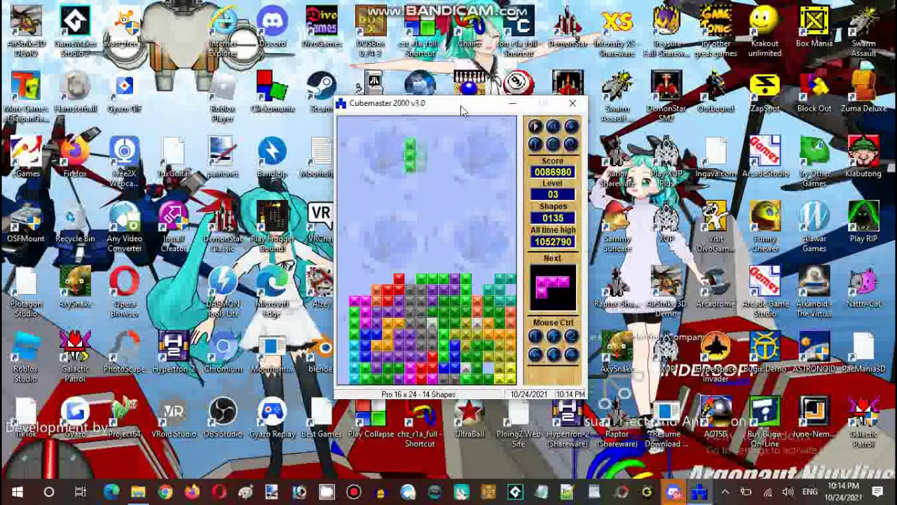
key(Down)
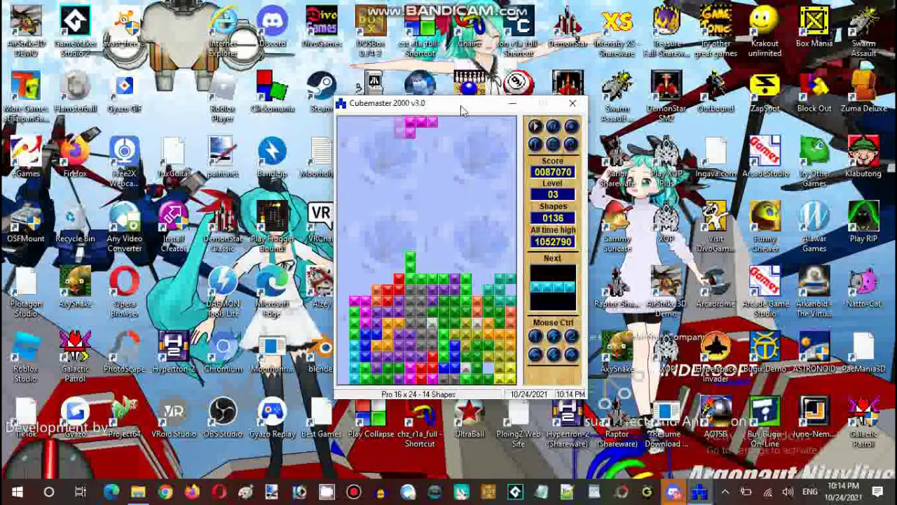
- Place the purple piece near the left wall and drop the cyan bar down the leftmost column
key(Left)
key(Left)
key(Left)
key(Left)
key(Left)
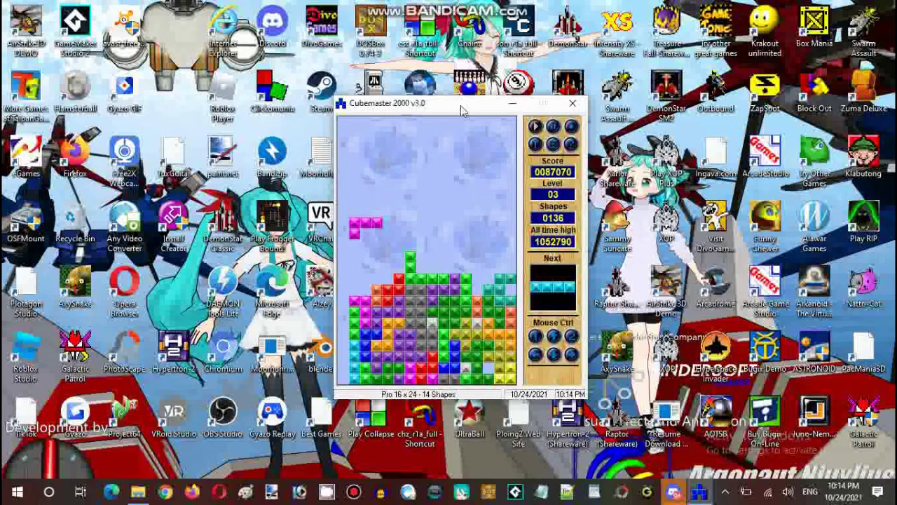
key(Right)
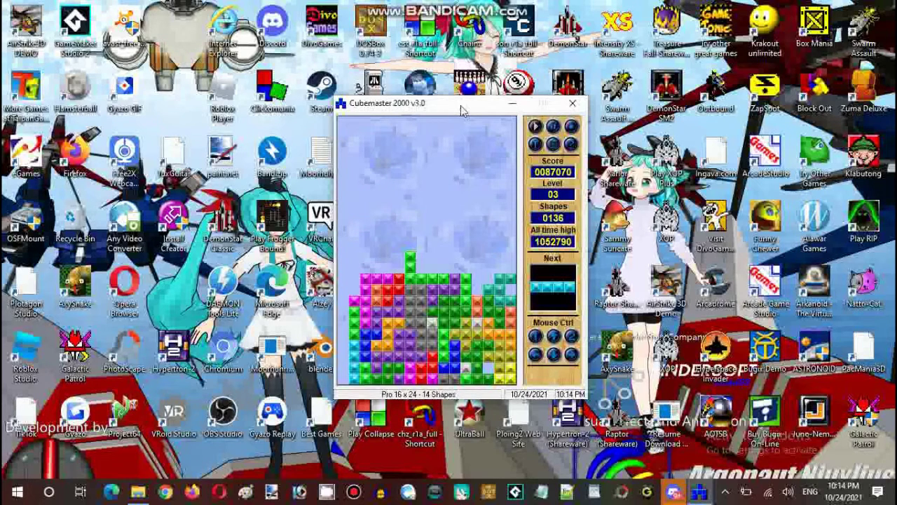
key(Left)
key(Left)
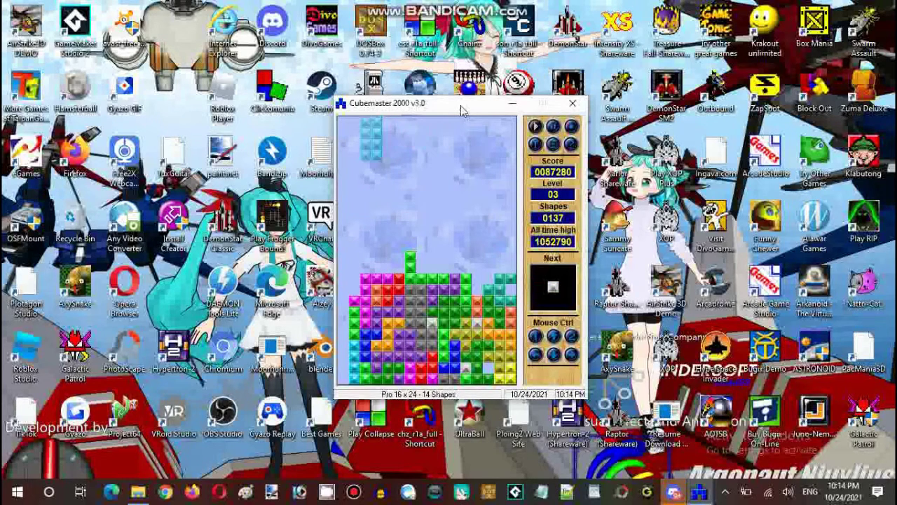
key(Left)
key(Left)
key(Down)
key(Down)
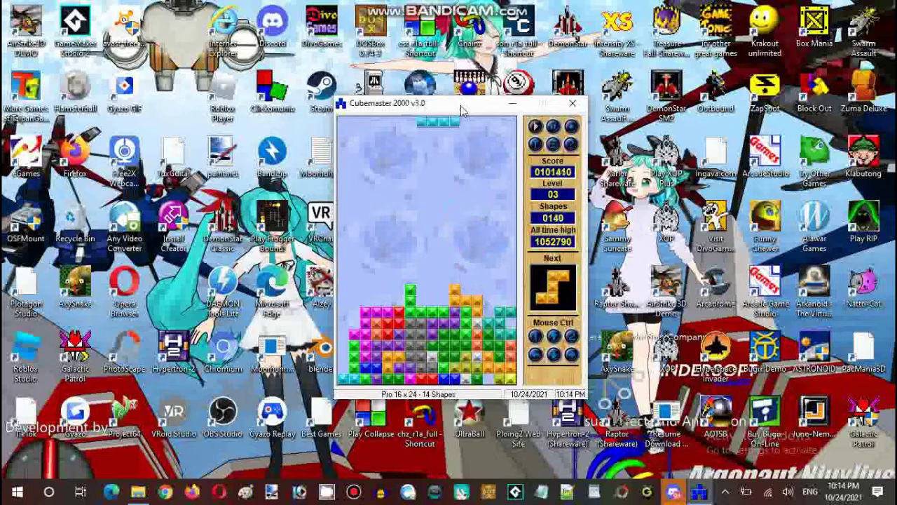
- Drop the cyan piece down the left wall and lock the upright orange piece on the stack
key(Up)
key(Left)
key(Left)
key(Left)
key(Left)
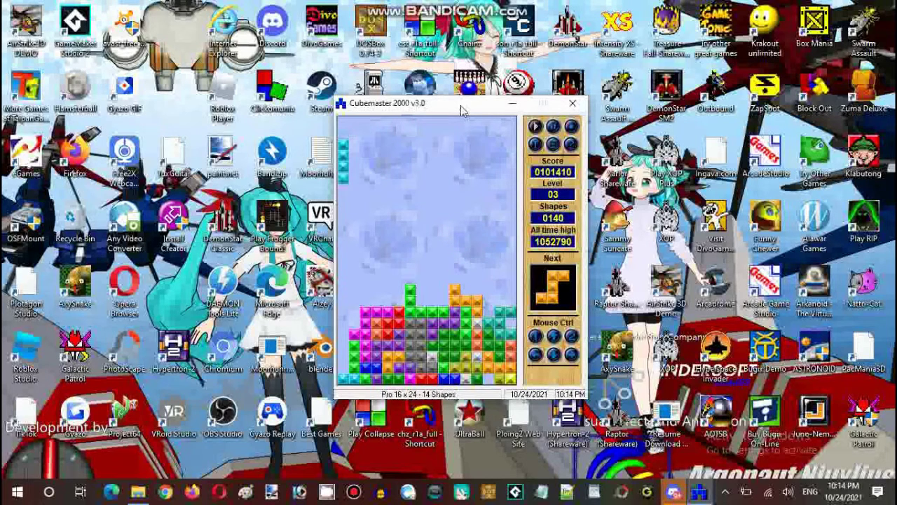
key(Down)
key(Down)
key(Down)
key(Down)
key(Down)
key(Down)
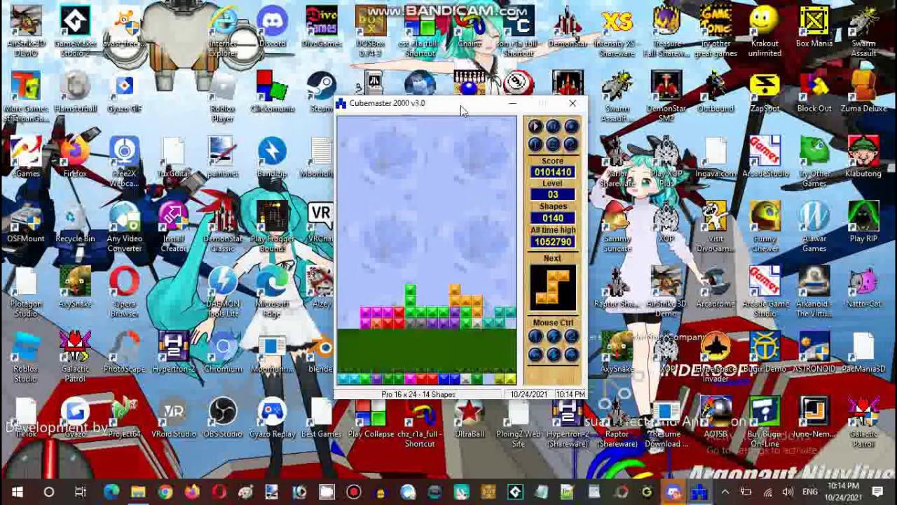
key(Up)
key(Right)
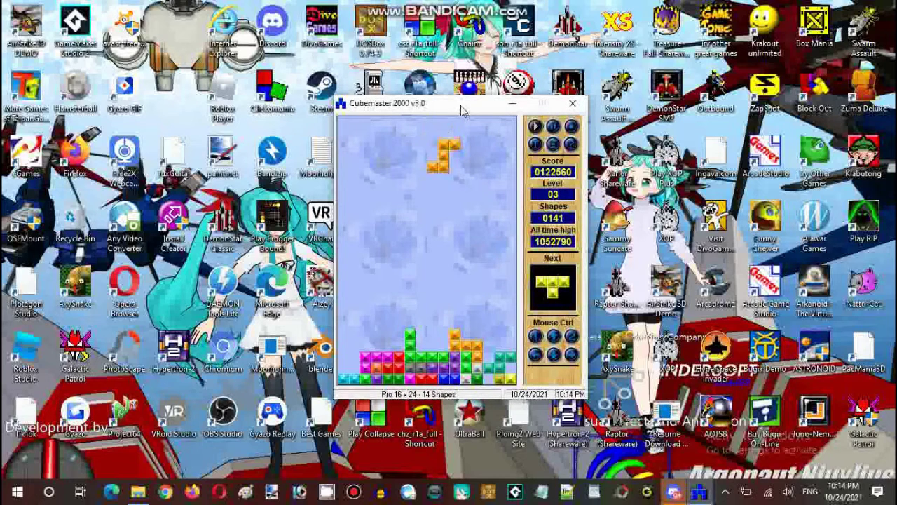
key(Down)
key(Down)
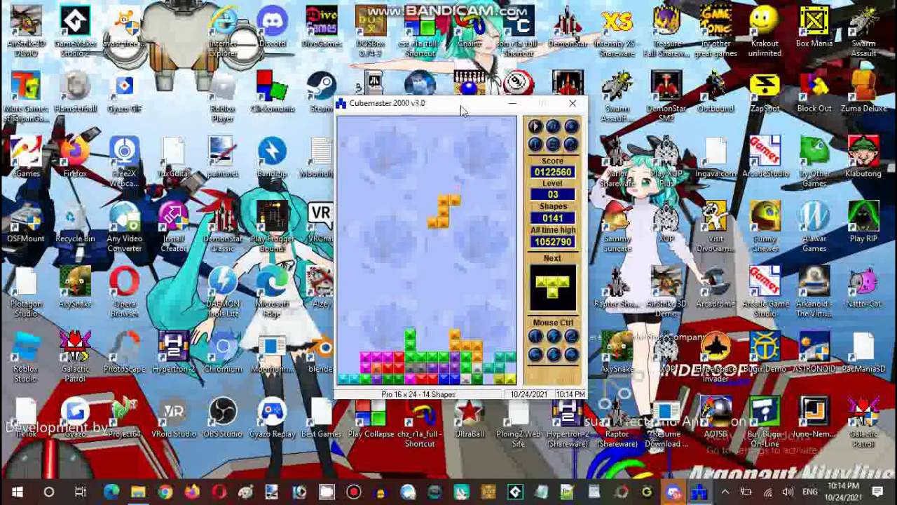
key(Down)
key(Down)
key(Down)
- Steer the yellow piece and the green S piece right and land them on the stack
key(Up)
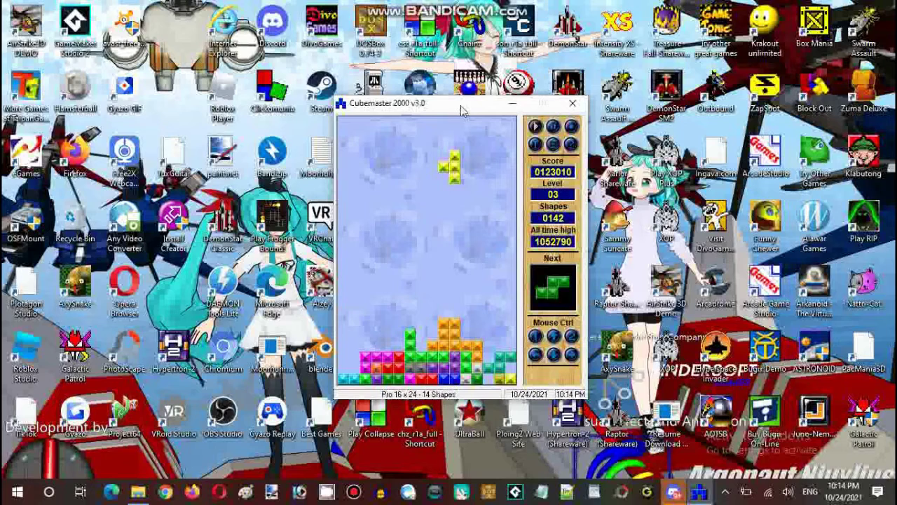
key(Right)
key(Right)
key(Right)
key(Right)
key(Down)
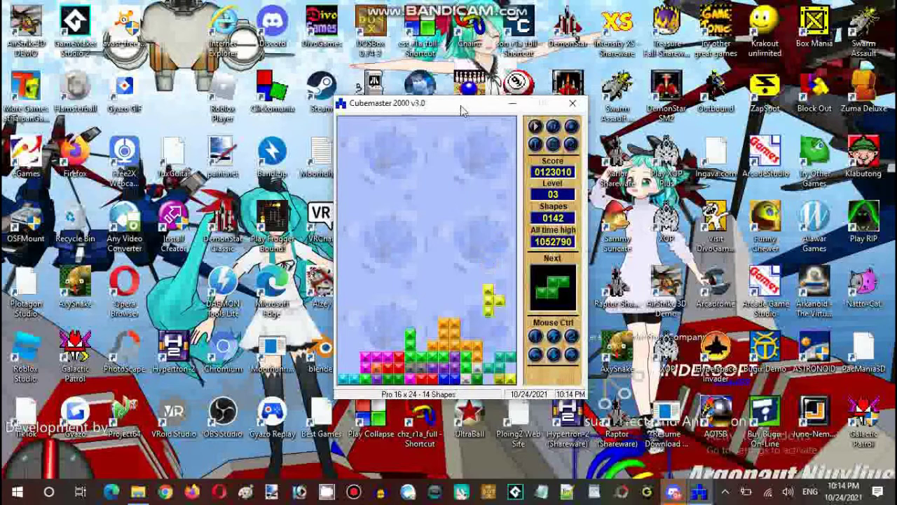
key(Down)
key(Right)
key(Right)
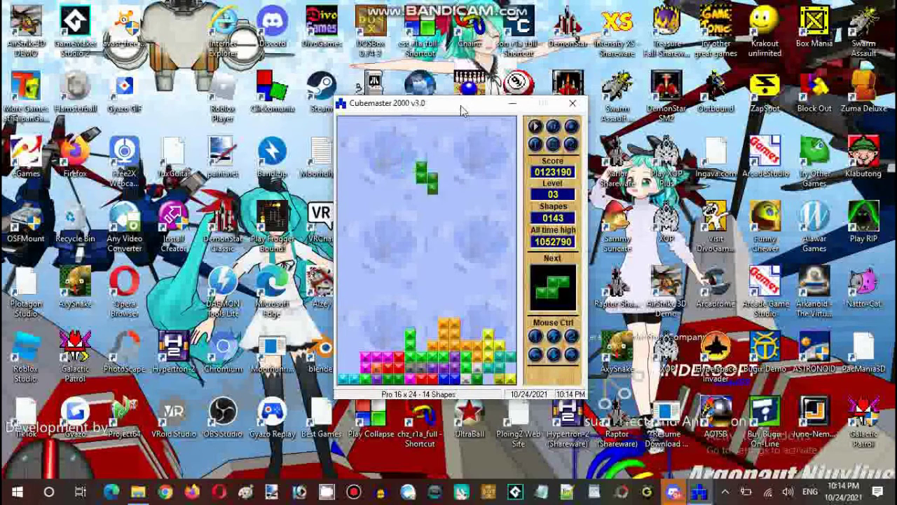
key(Right)
key(Right)
key(Right)
key(Down)
- Land an upright green S, a blue J, a red Z and a rotated purple piece
key(Up)
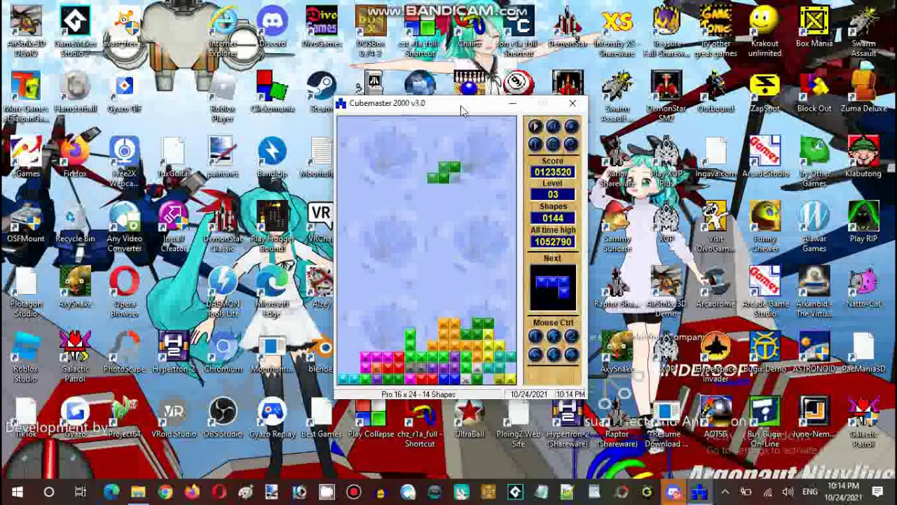
key(Right)
key(Right)
key(Down)
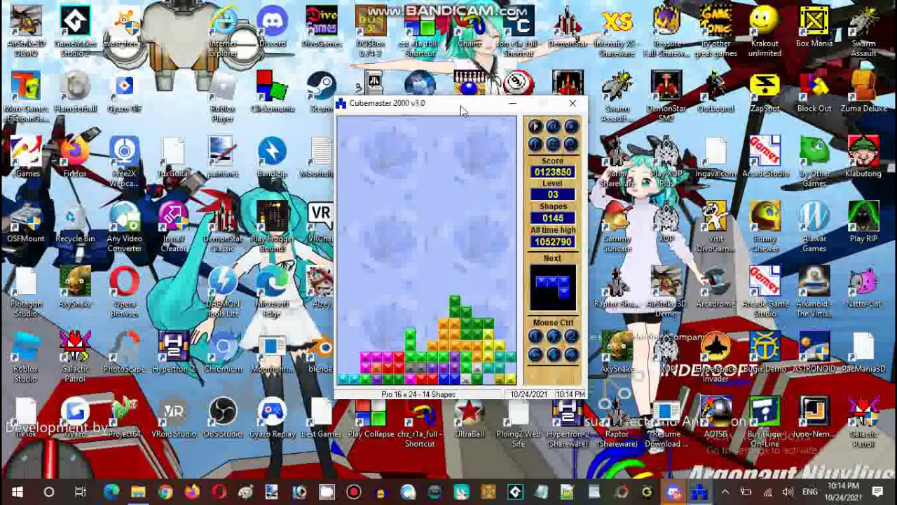
key(Left)
key(Left)
key(Left)
key(Left)
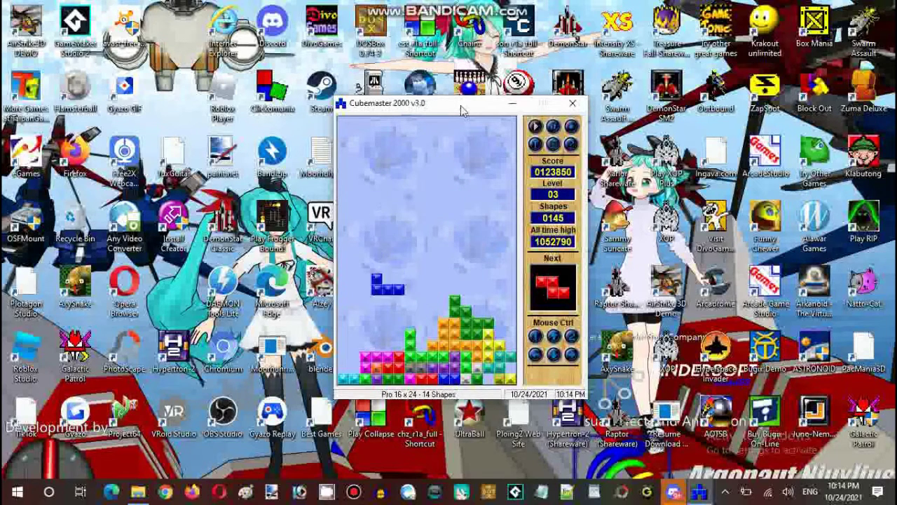
key(Down)
key(Down)
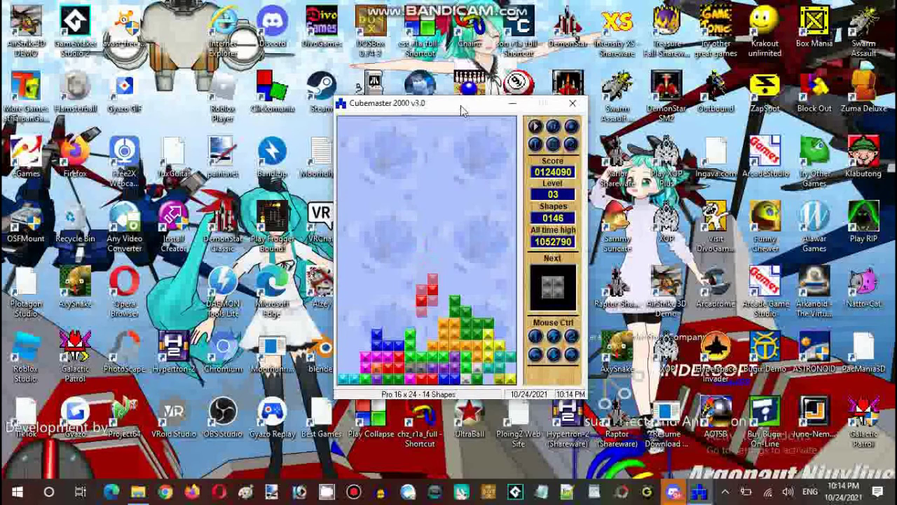
key(Left)
key(Left)
key(Left)
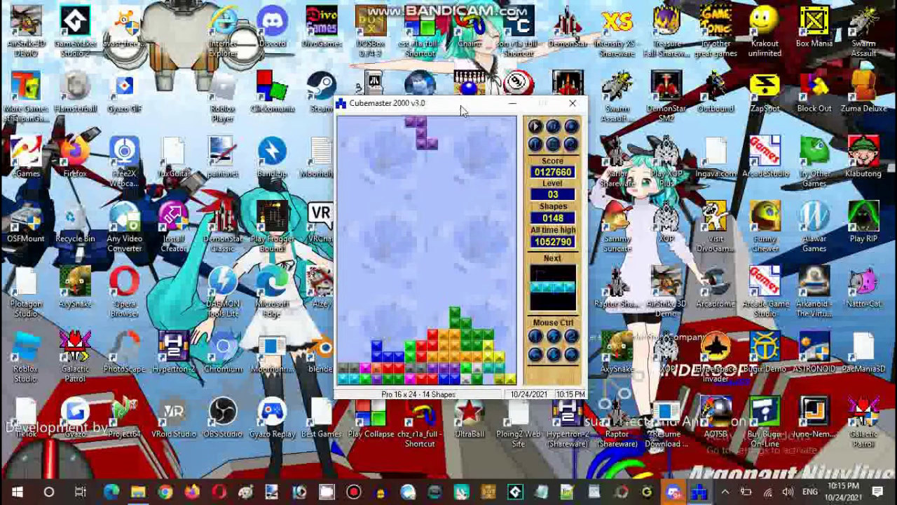
key(Up)
key(Left)
key(Up)
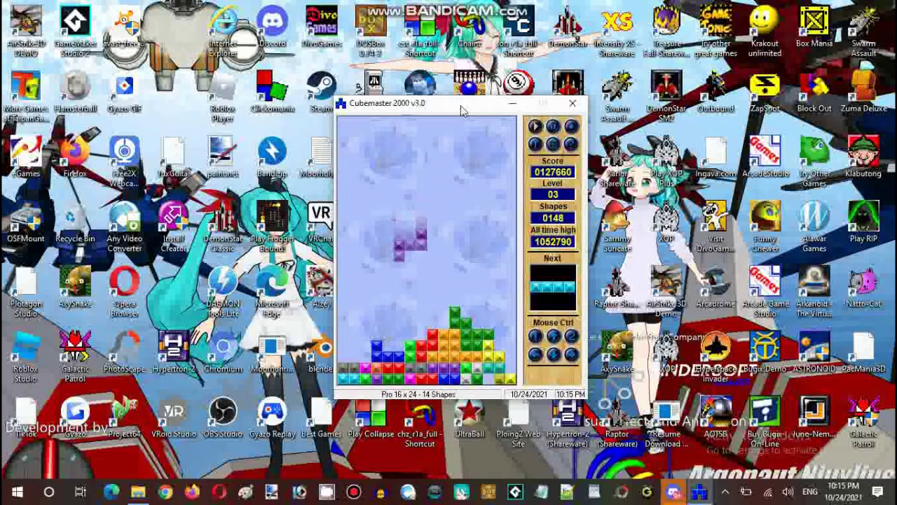
key(Down)
- Stand the cyan bar upright on the left stack and drop the grey square beside it
key(Up)
key(Left)
key(Left)
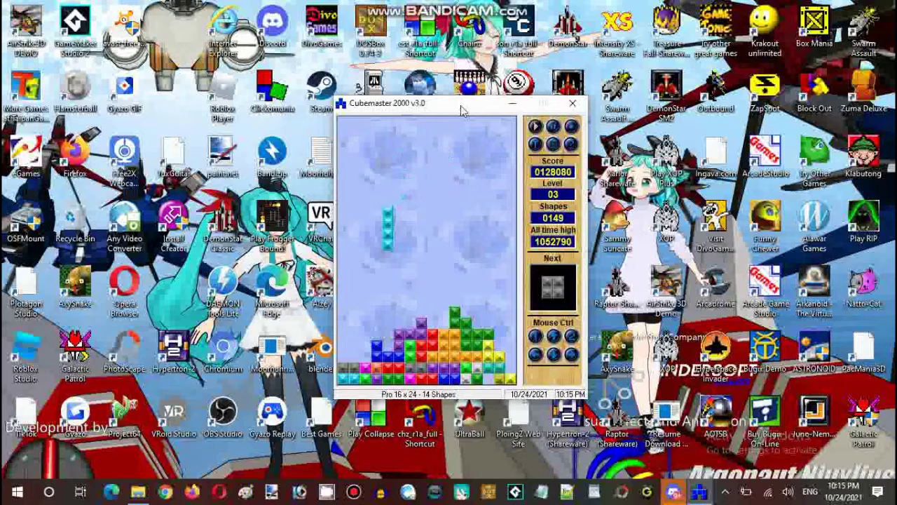
key(Down)
key(Left)
key(Left)
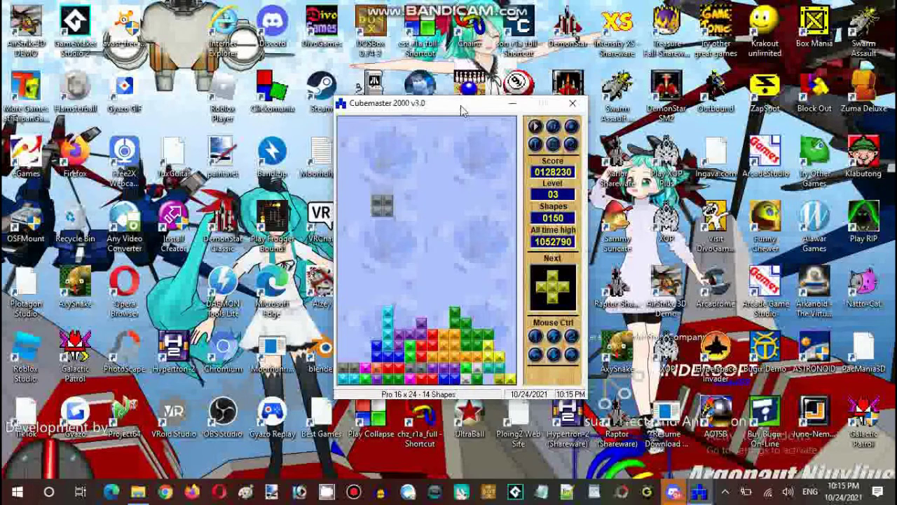
key(Left)
key(Down)
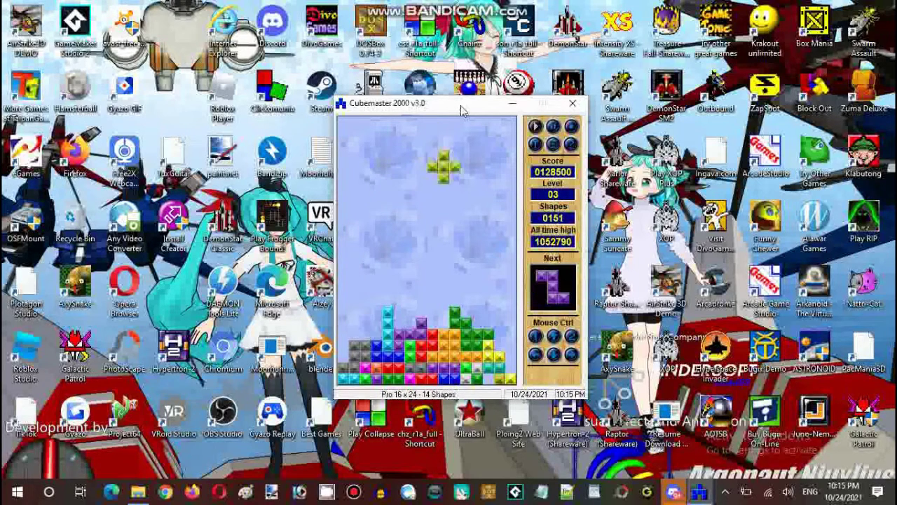
- Slide the green plus piece to the right wall and drop it
key(Left)
key(Left)
key(Right)
key(Right)
key(Right)
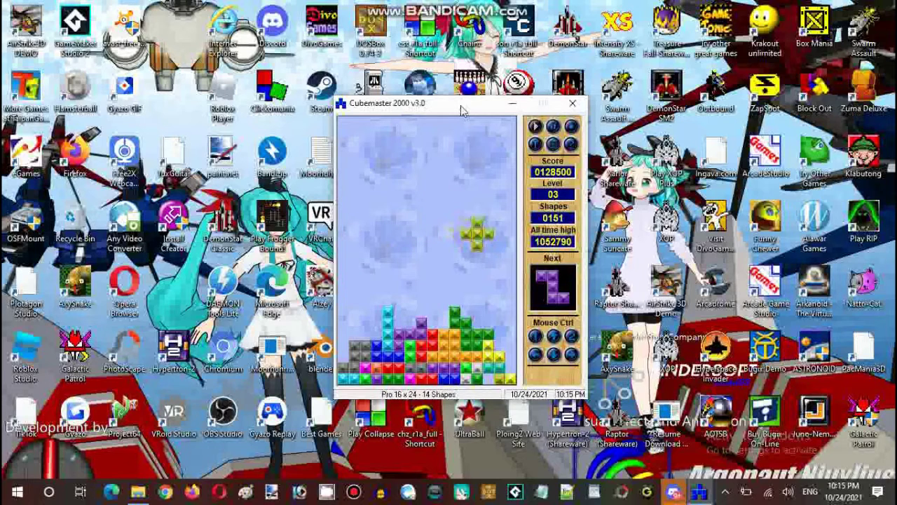
key(Right)
key(Right)
key(Down)
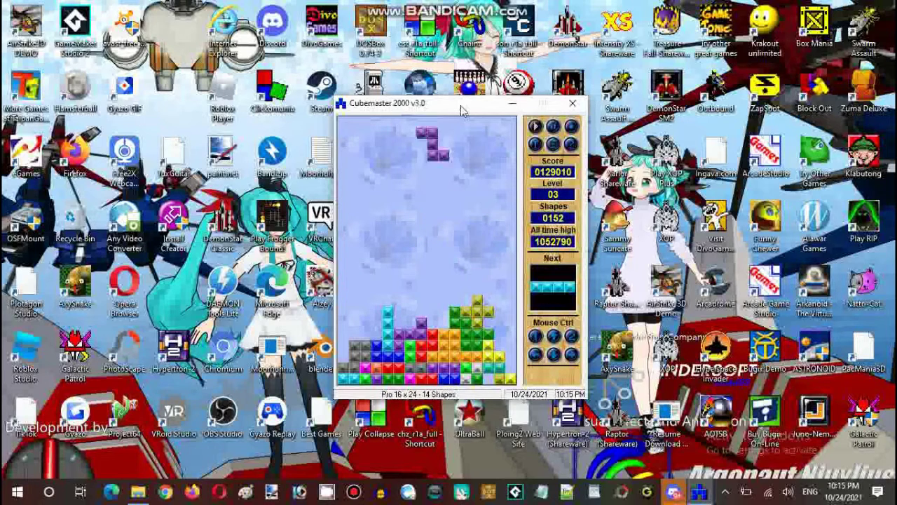
- Rotate and reposition the purple S piece, dropping it at the far left
key(Left)
key(Left)
key(Left)
key(Left)
key(Right)
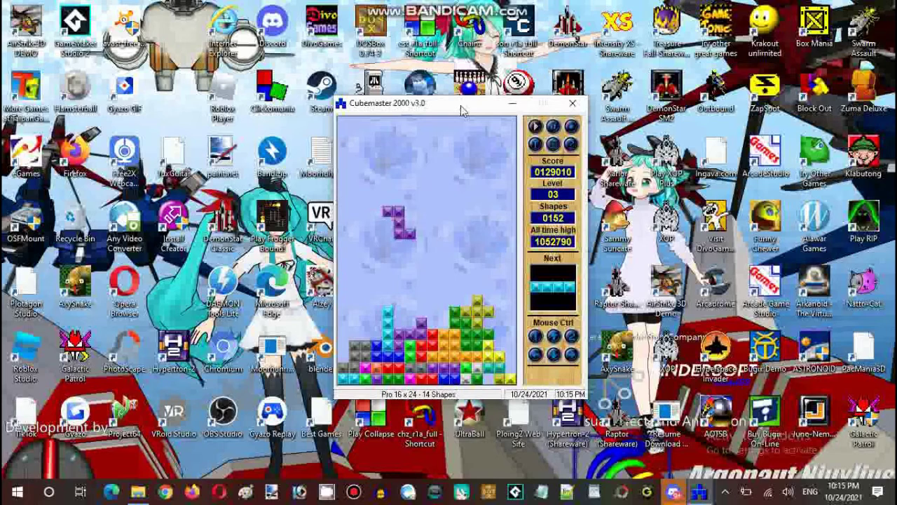
key(Right)
key(Right)
key(Right)
key(Up)
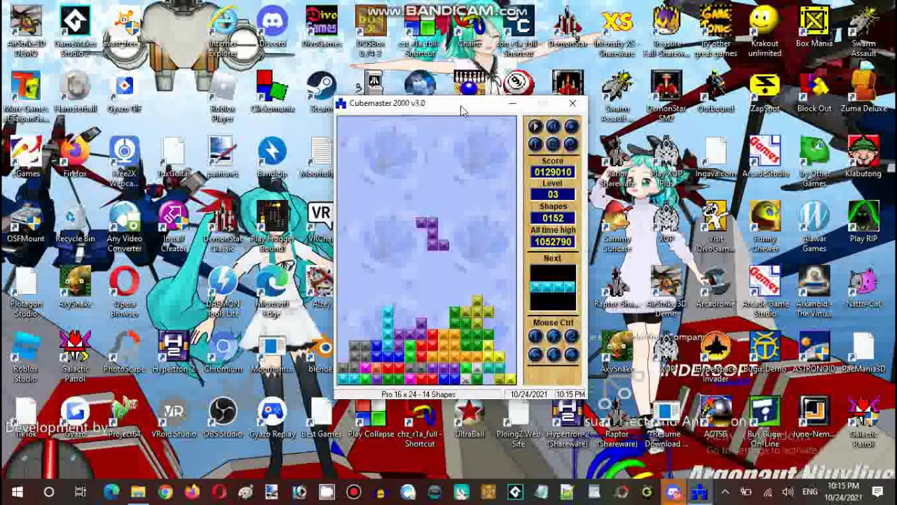
key(Right)
key(Left)
key(Left)
key(Left)
key(Left)
key(Left)
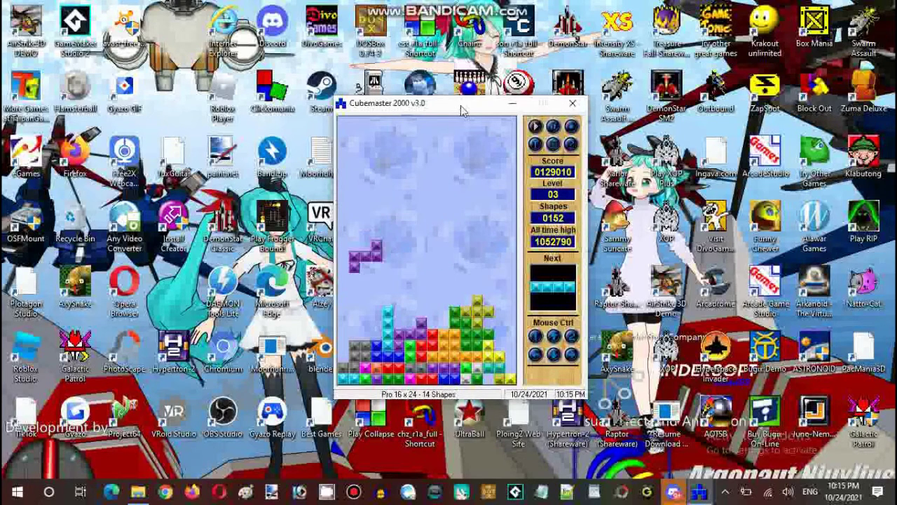
key(Left)
key(Down)
- Drop the upright cyan bar down the far-right column, then drop the green piece
key(Right)
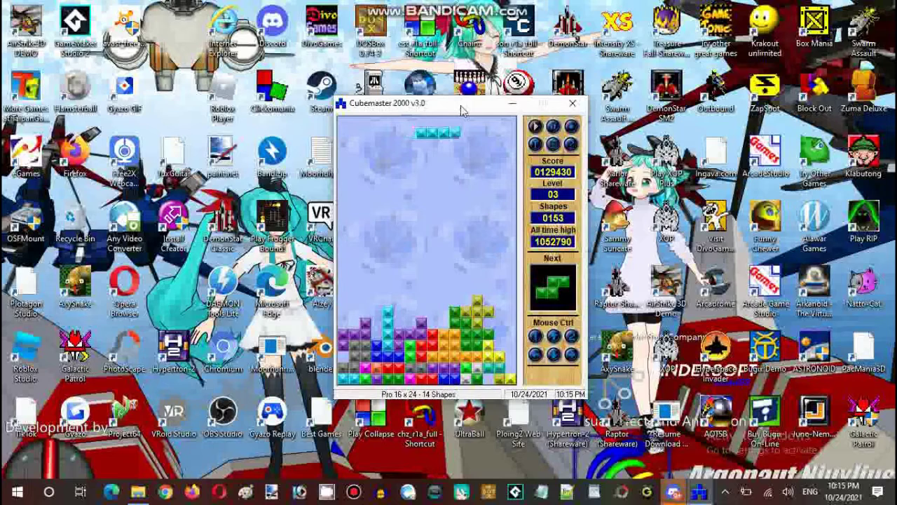
key(Right)
key(Right)
key(Up)
key(Right)
key(Right)
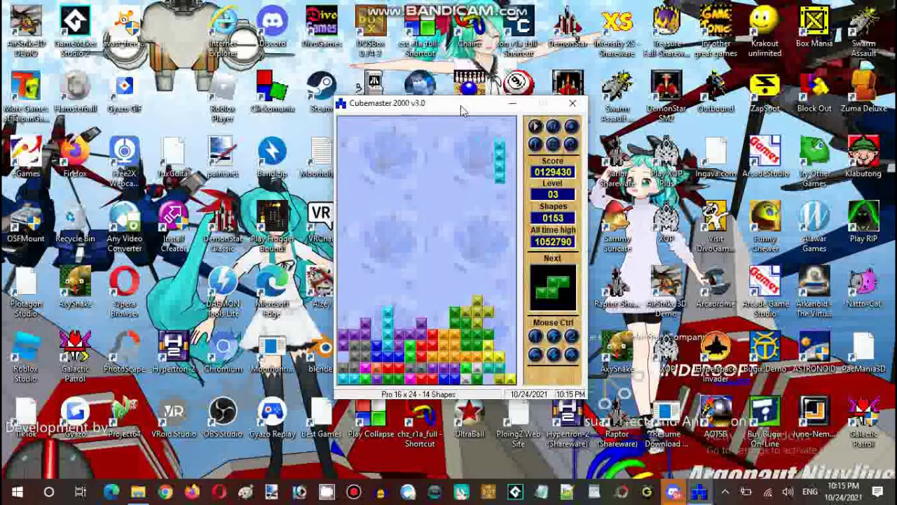
key(Right)
key(Down)
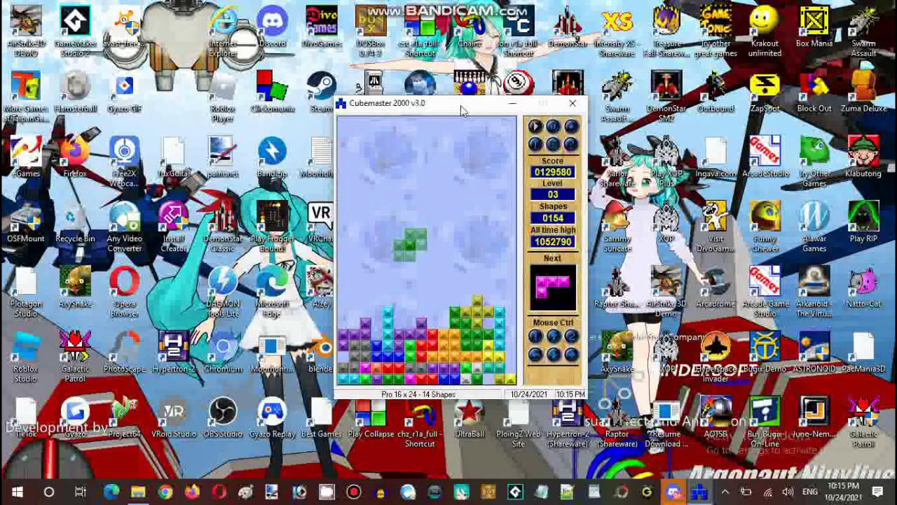
key(Down)
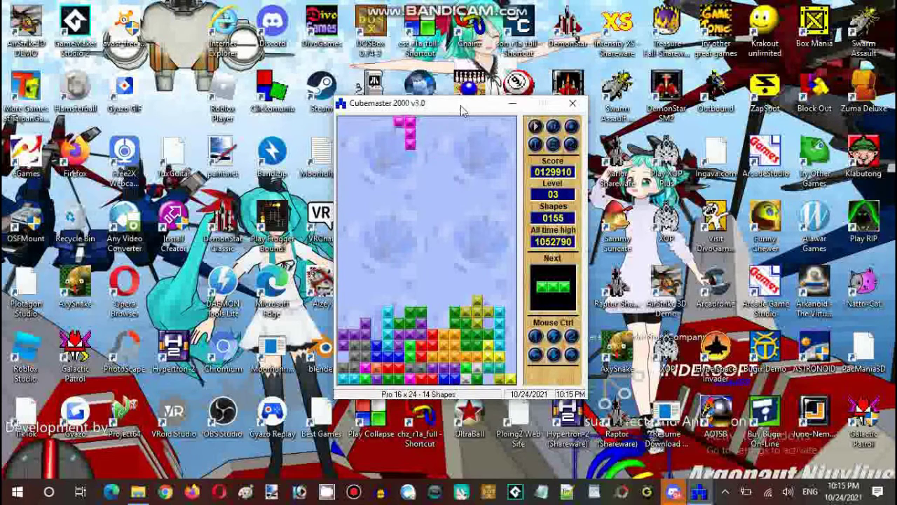
- Drop the magenta piece on the left and a horizontal green piece onto the stack
key(Left)
key(Left)
key(Down)
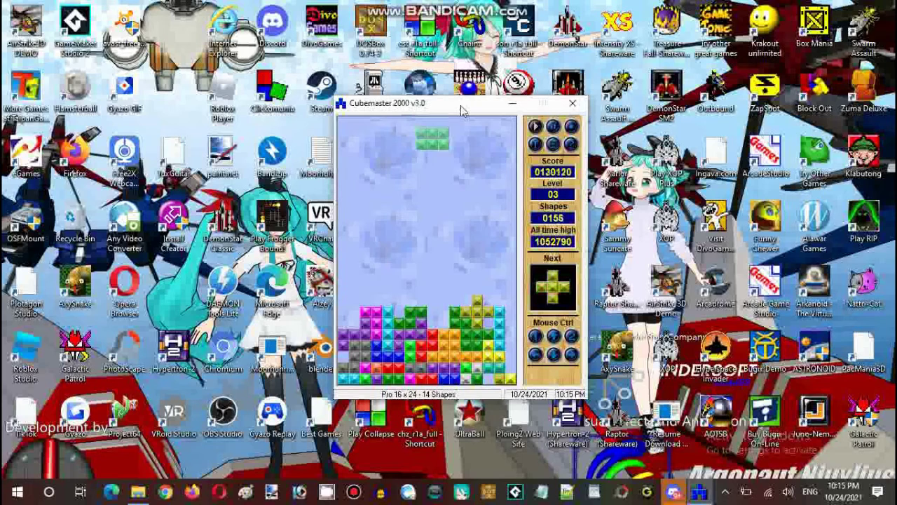
key(Up)
key(Right)
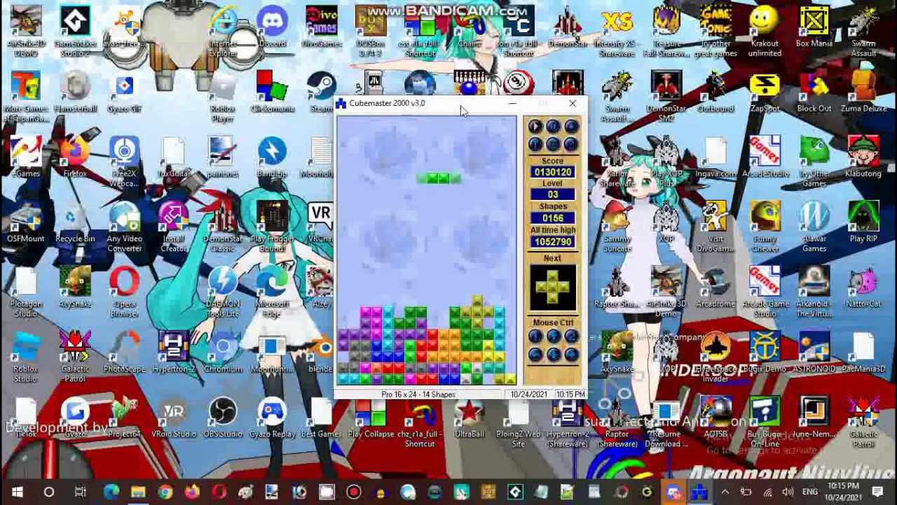
key(Down)
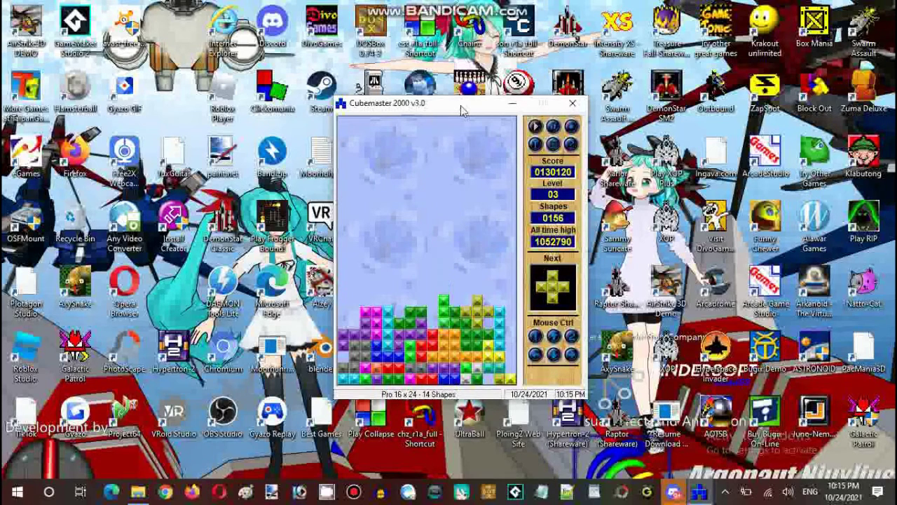
- Drop the plus-shaped piece at the left and steer the single grey cube sideways
key(Left)
key(Left)
key(Left)
key(Down)
key(Down)
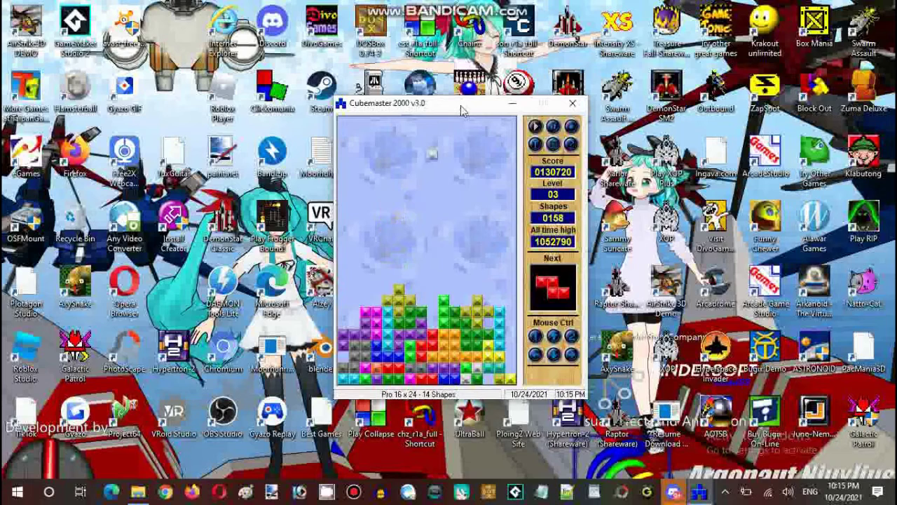
key(Right)
key(Right)
key(Left)
key(Left)
key(Down)
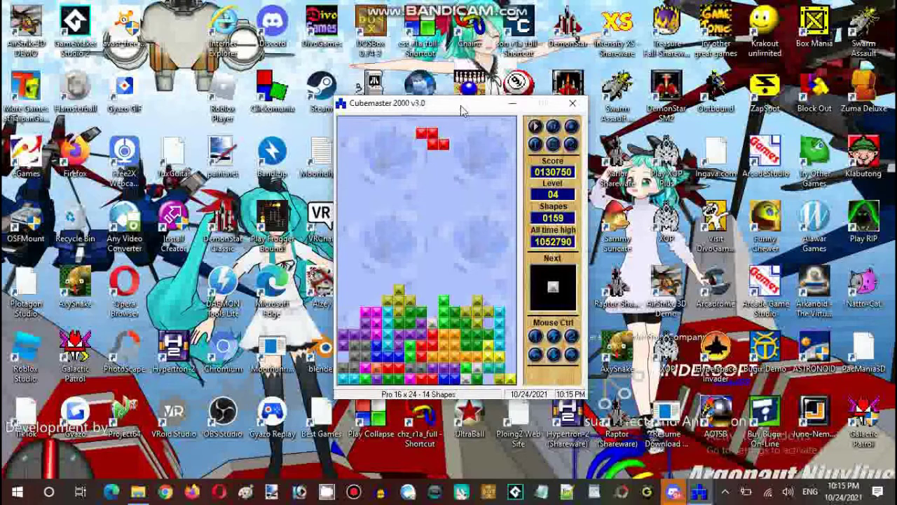
- Drop the red piece at the right, then the green piece and green bar at the left
key(Right)
key(Down)
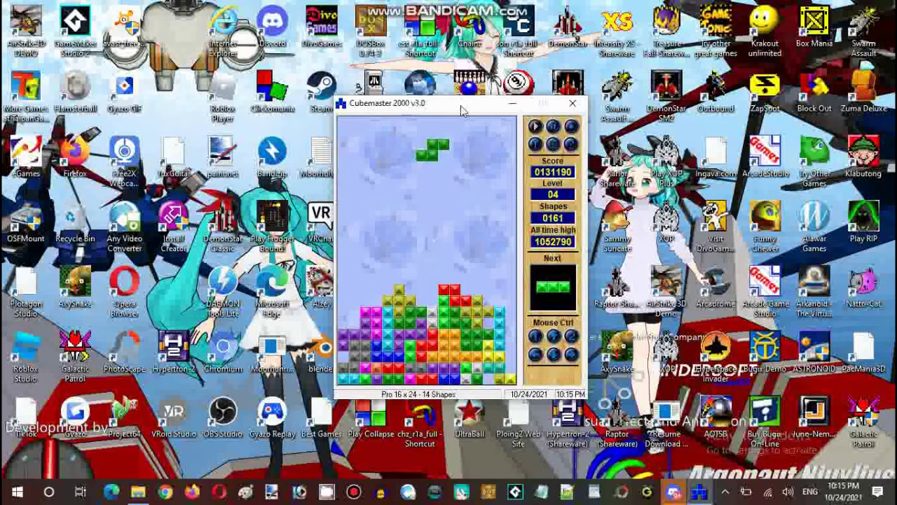
key(Left)
key(Left)
key(Left)
key(Down)
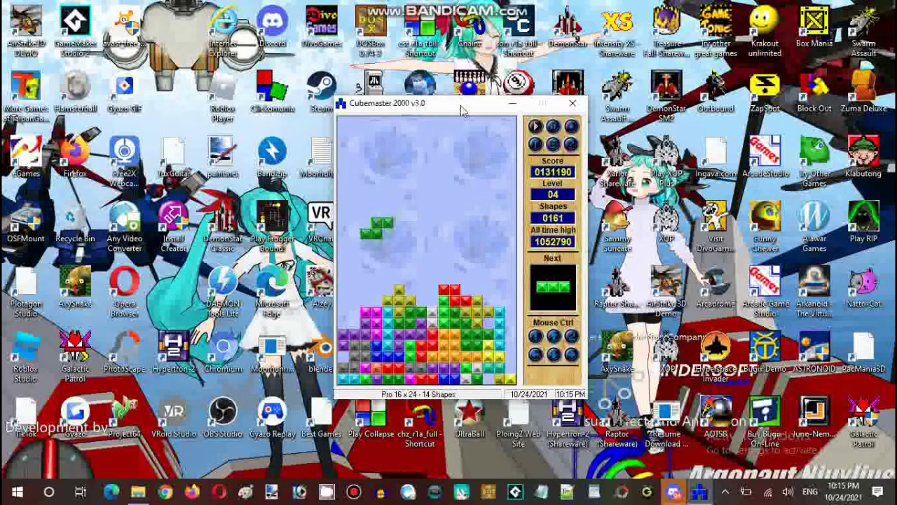
key(Left)
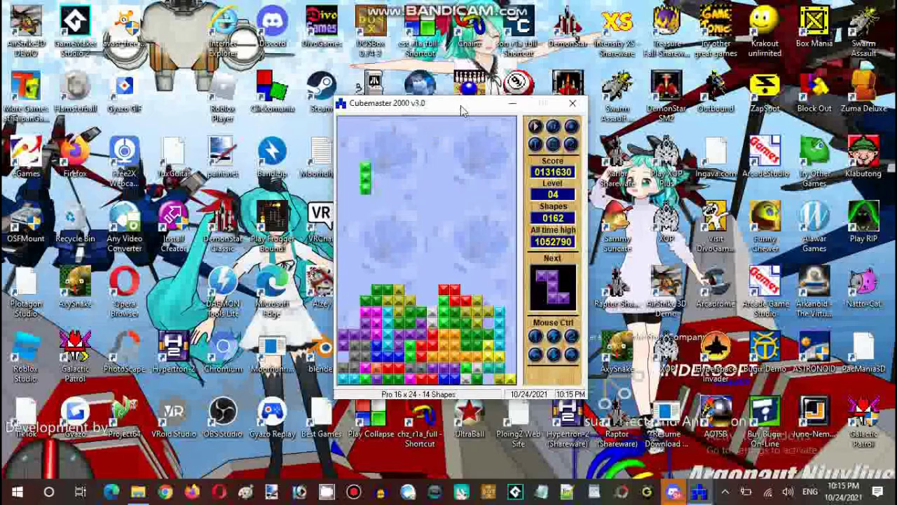
key(Left)
key(Down)
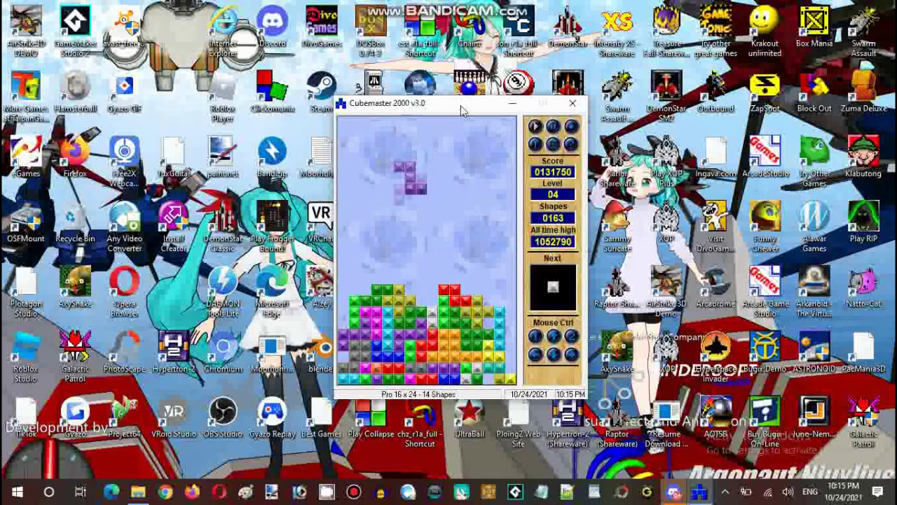
- Drop the purple and grey pieces to clear a bottom row, then nudge the window
key(Left)
key(Left)
key(Left)
key(Down)
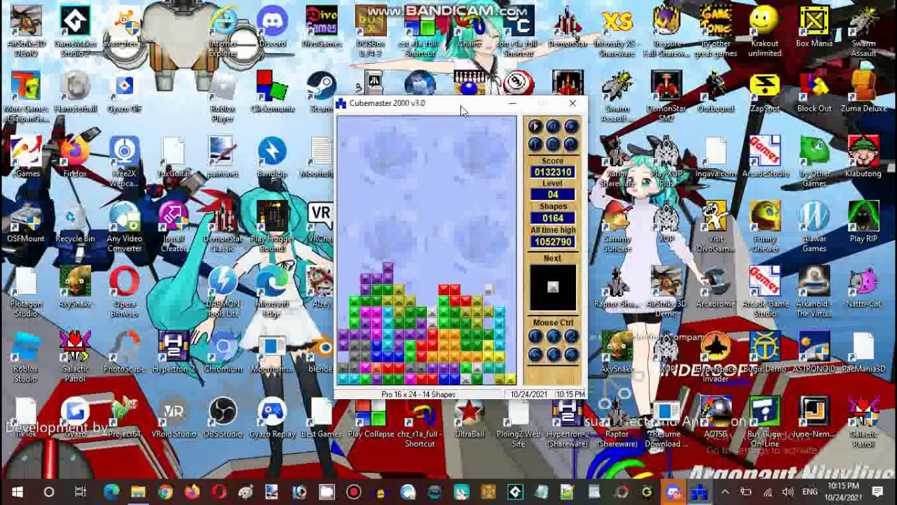
key(Down)
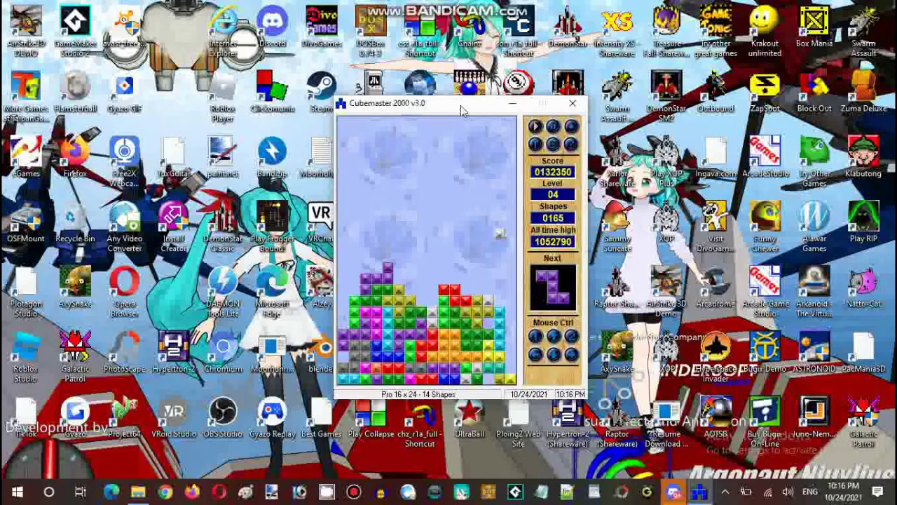
key(Down)
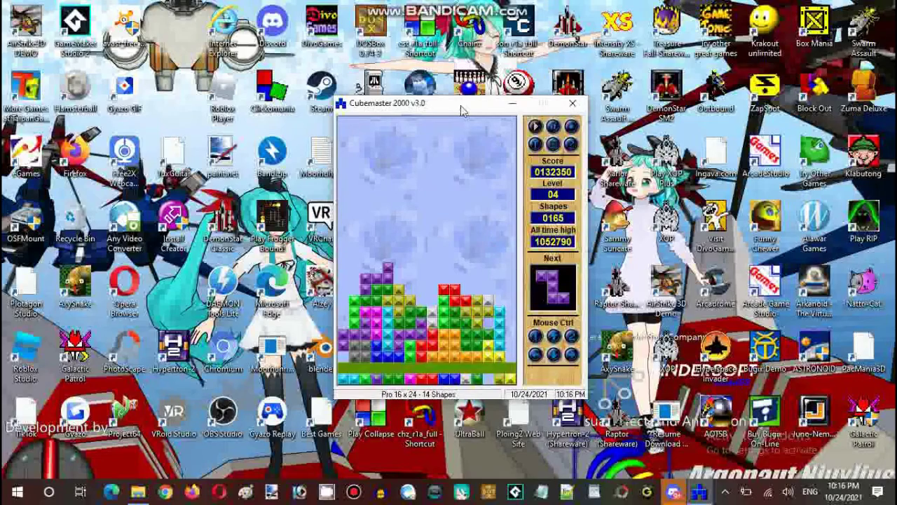
drag(462, 110, 467, 118)
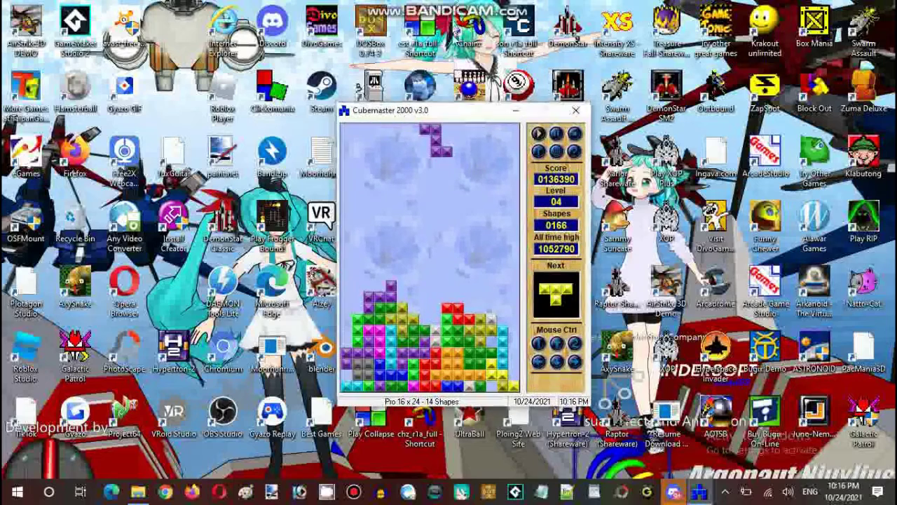
- Refocus the game window and work the falling purple piece onto the stack
click(485, 116)
key(Up)
key(Right)
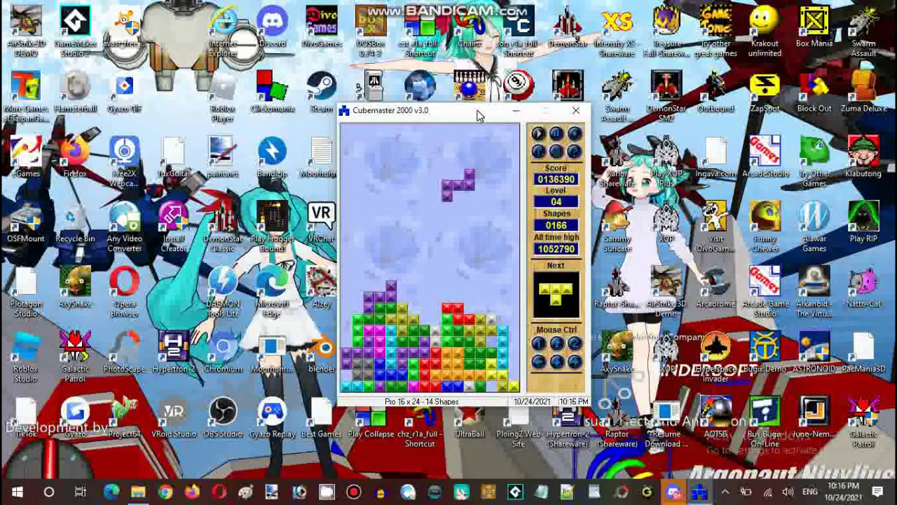
key(Right)
key(Up)
key(Left)
key(Left)
key(Left)
key(Left)
key(Left)
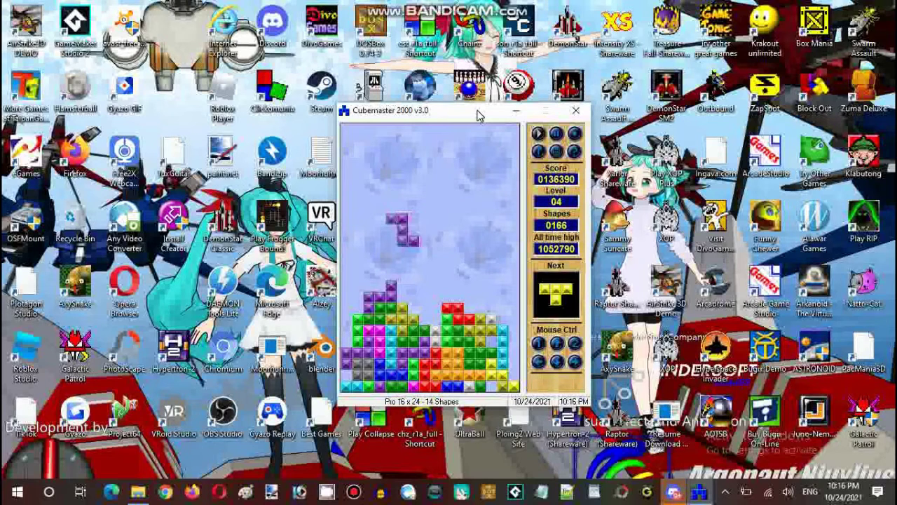
key(Up)
key(Right)
key(Down)
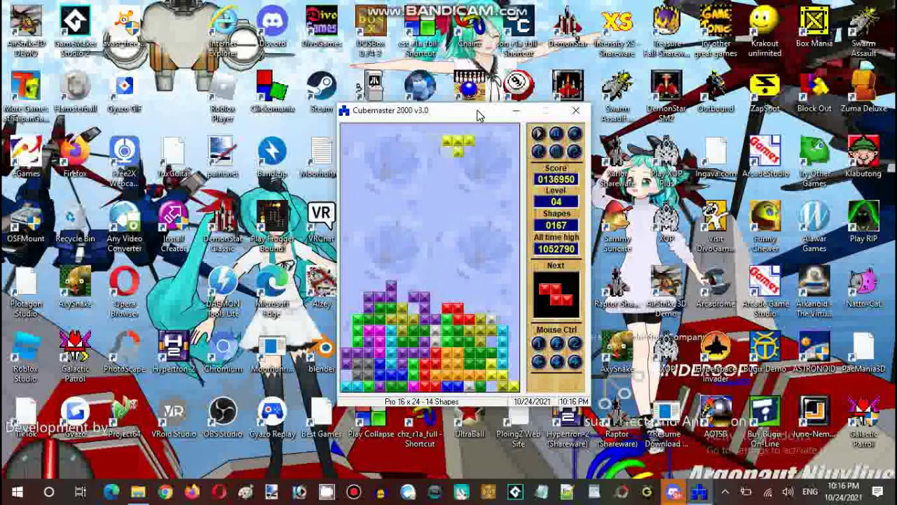
- Drop the yellow piece at the right wall and the red piece at the left, clearing a row
key(Up)
key(Right)
key(Right)
key(Right)
key(Right)
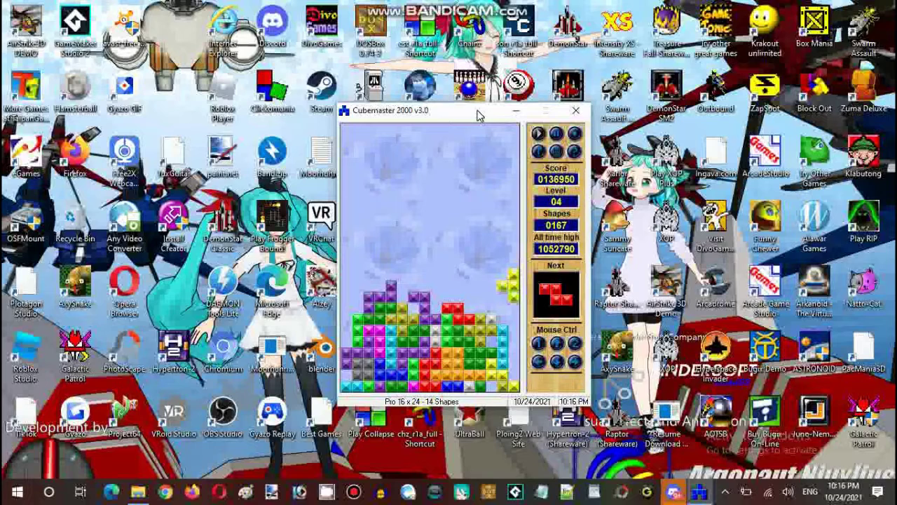
key(Down)
key(Right)
key(Up)
key(Left)
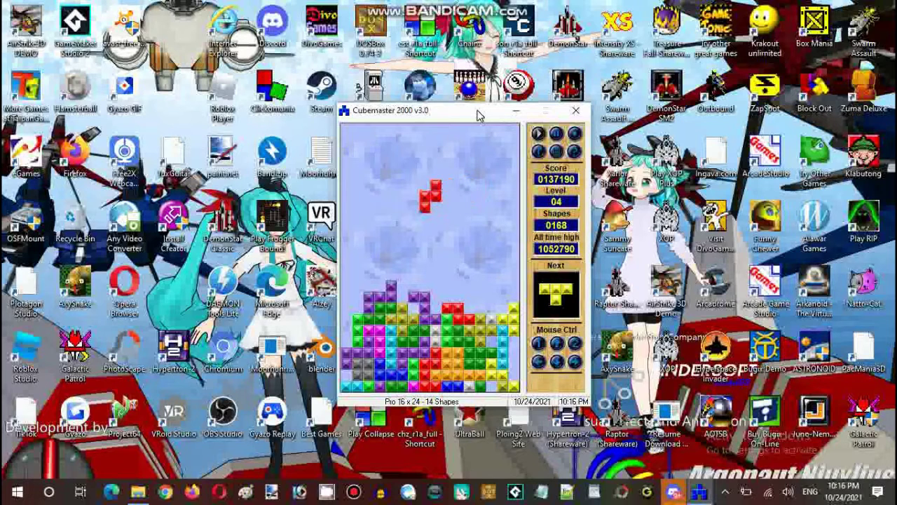
key(Left)
key(Left)
key(Left)
key(Left)
key(Left)
key(Down)
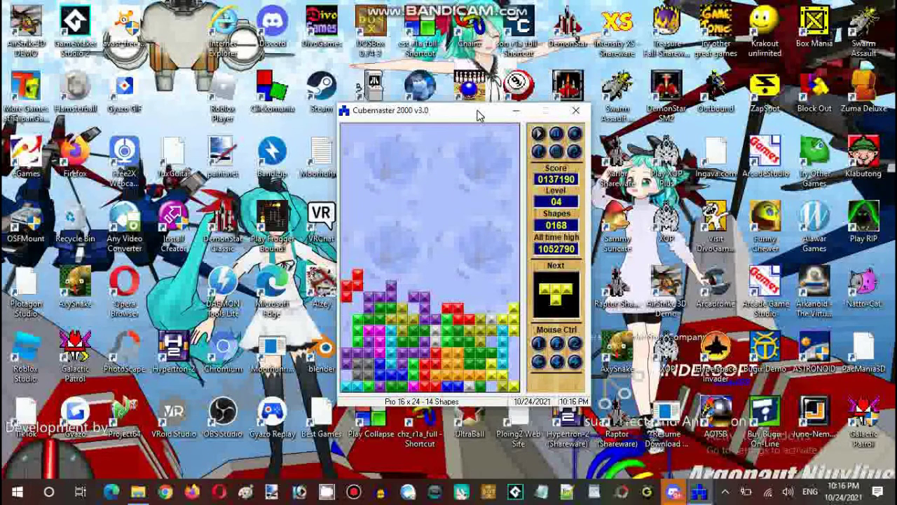
key(Down)
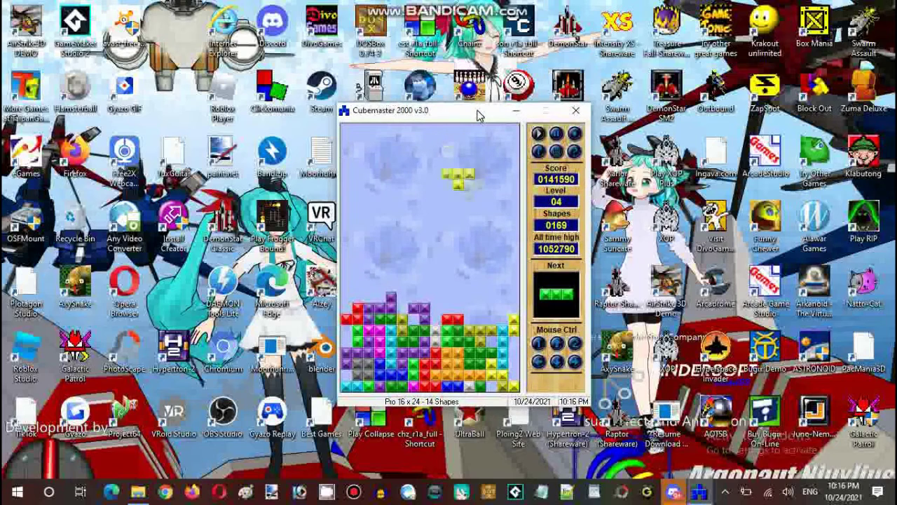
- Drop a rotated yellow piece shifted left, then the green bar shifted right
key(Up)
key(Left)
key(Down)
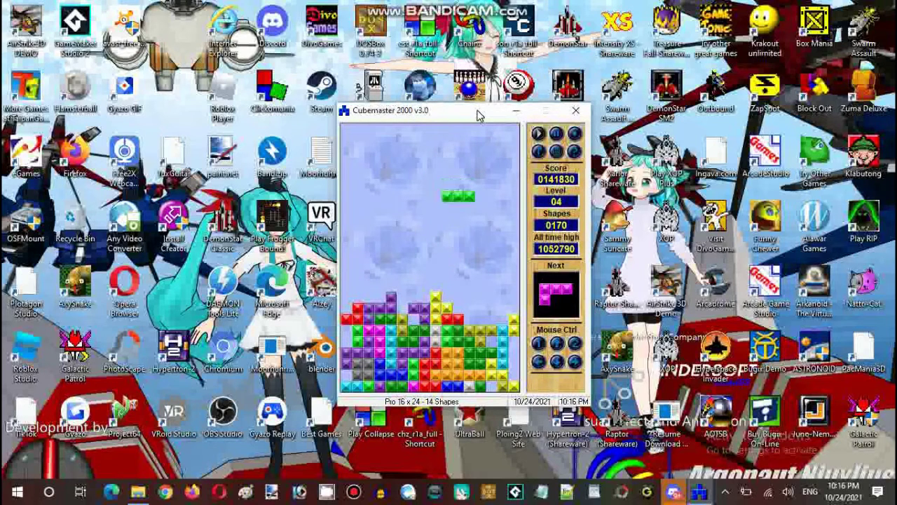
key(Right)
key(Down)
key(Up)
- Drop the magenta piece, nudge the window up-left, and steer the blue piece to the left wall
key(Up)
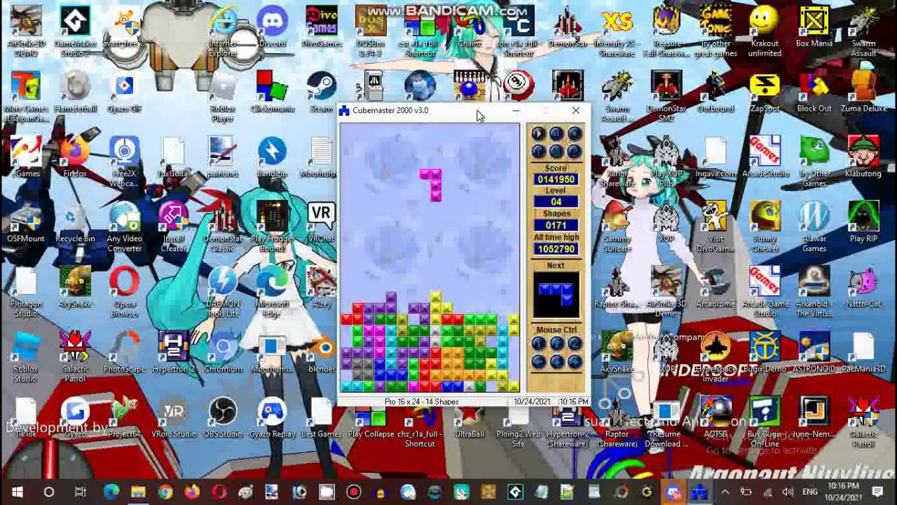
key(Up)
key(Right)
key(Right)
key(Right)
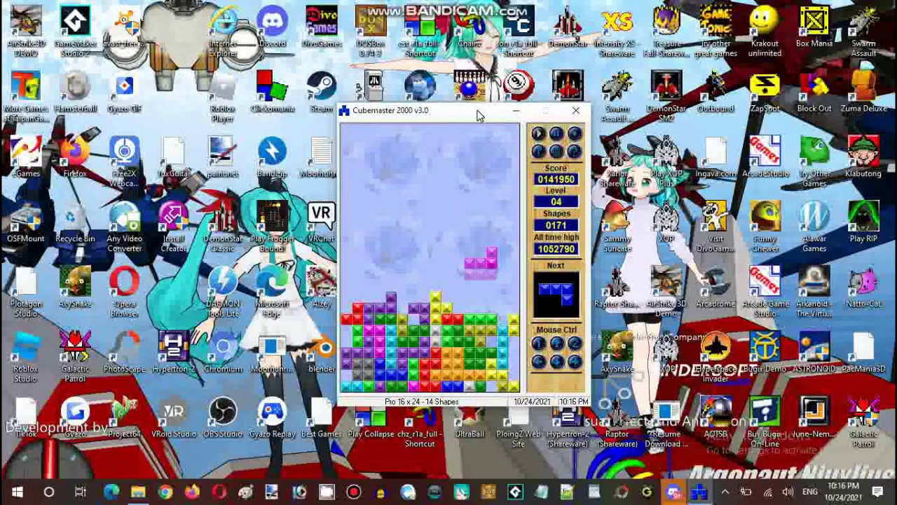
key(Down)
drag(479, 110, 472, 98)
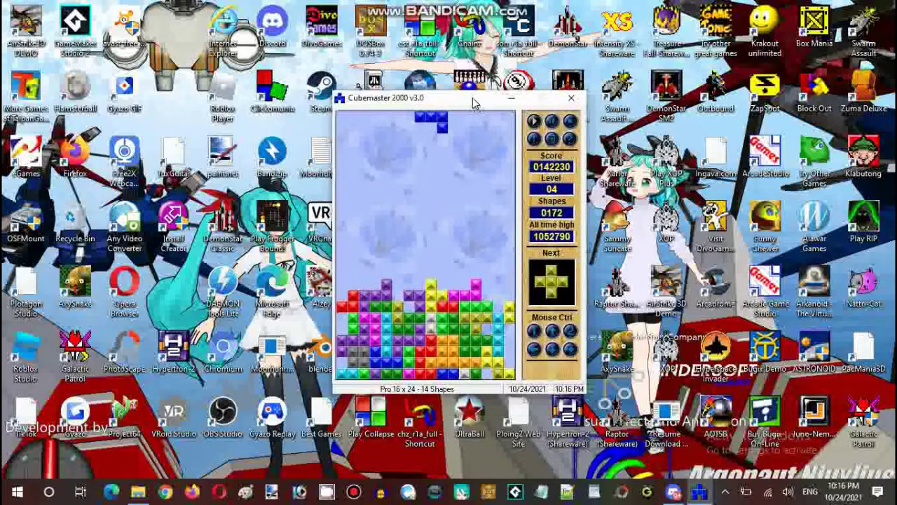
key(Up)
key(Left)
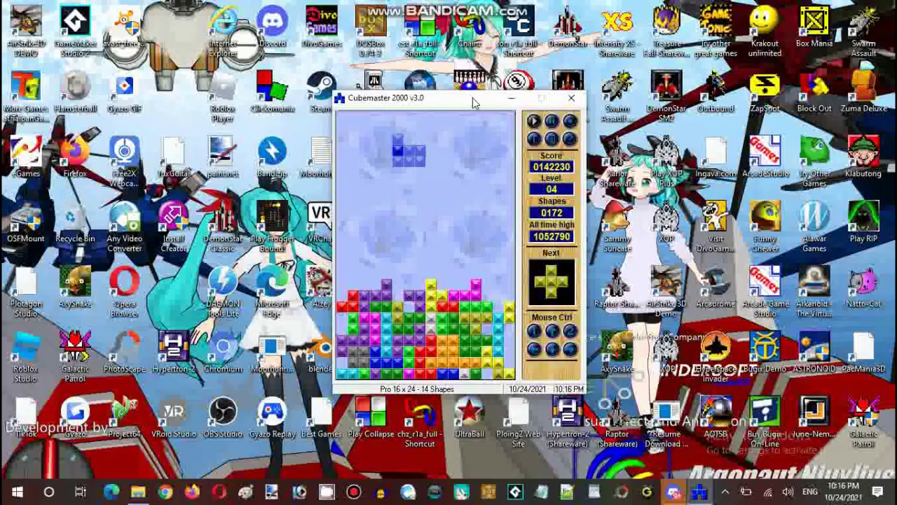
key(Left)
key(Left)
key(Left)
key(Up)
key(Left)
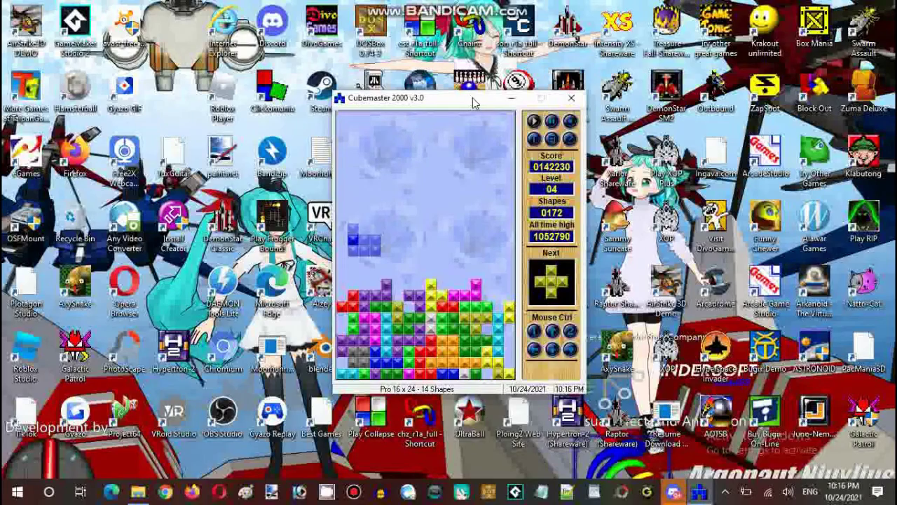